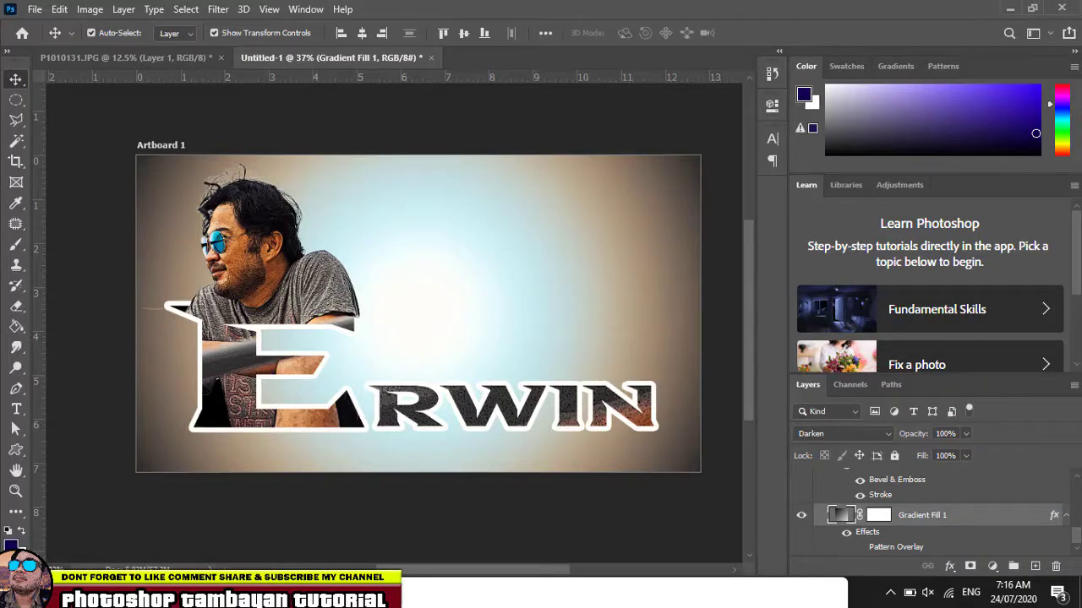
Place the vector-blue-abstract-comic-cartoon-sunlight-background image from File Explorer's VECTOR folder onto the artboard
key(alt+Tab)
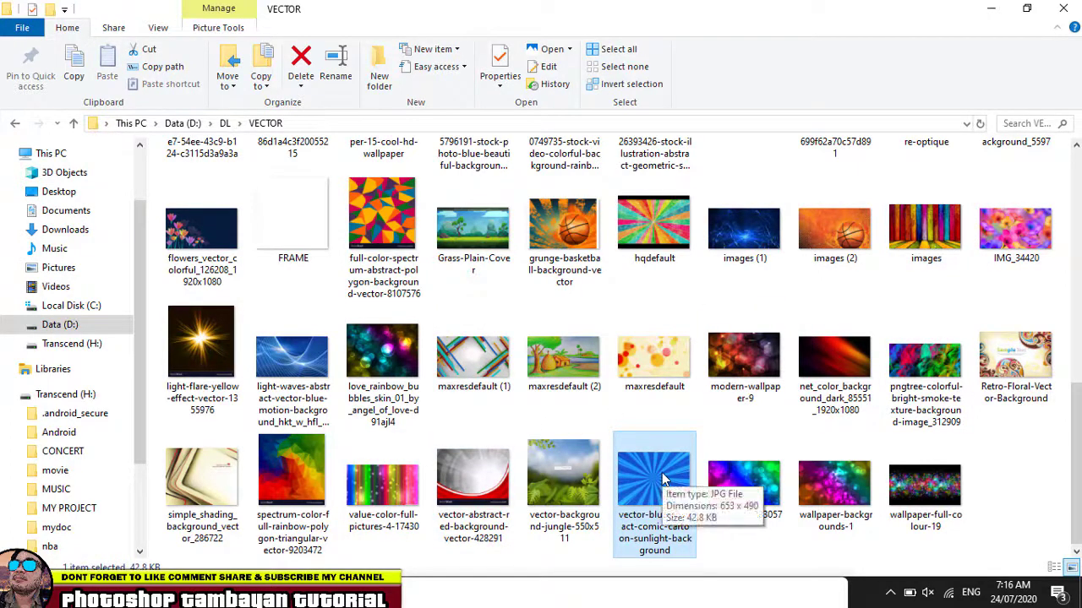
drag(663, 480, 347, 545)
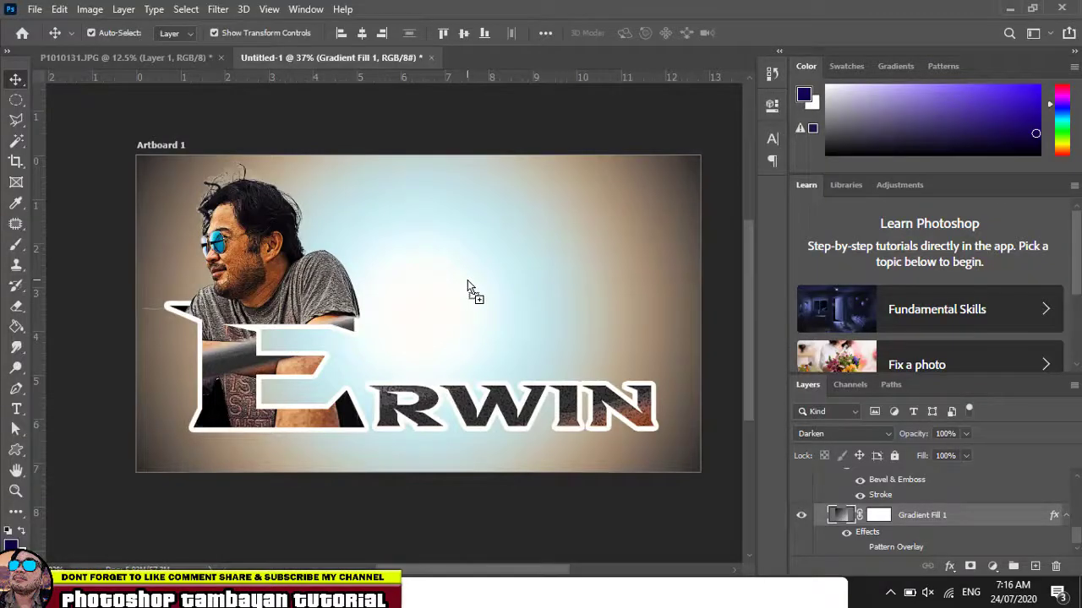
drag(467, 280, 468, 280)
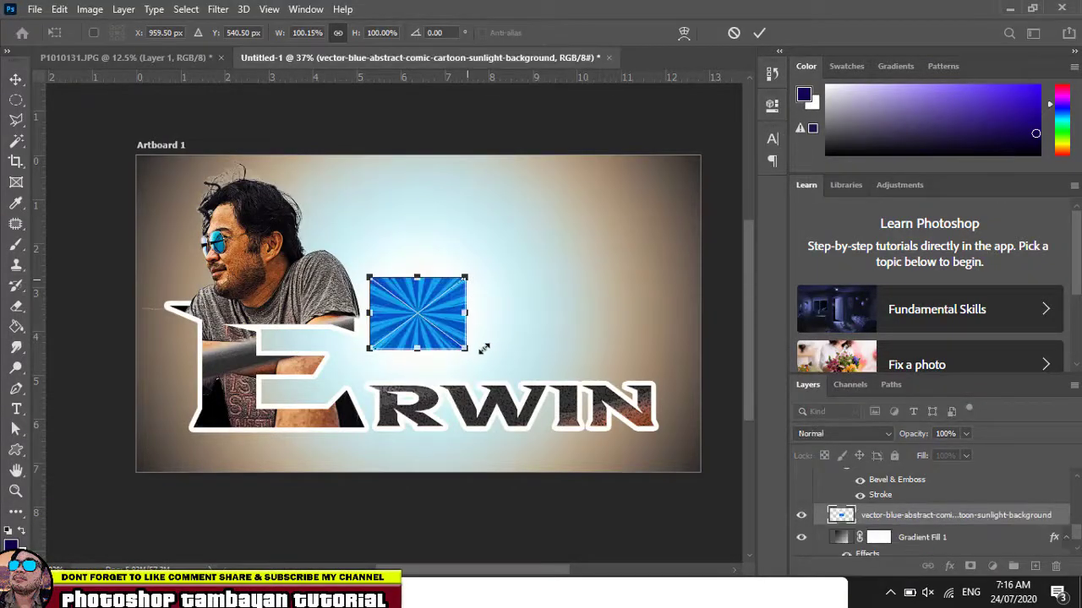
Enlarge the blue sunburst image to cover the whole artboard and shift it slightly down and to the right
drag(464, 351, 690, 517)
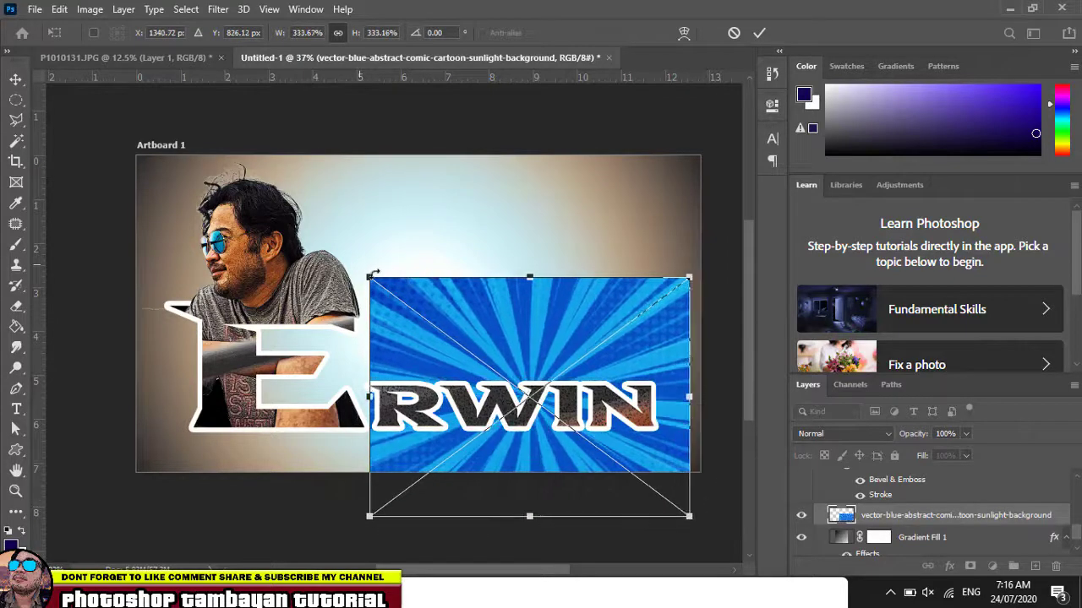
drag(369, 277, 94, 82)
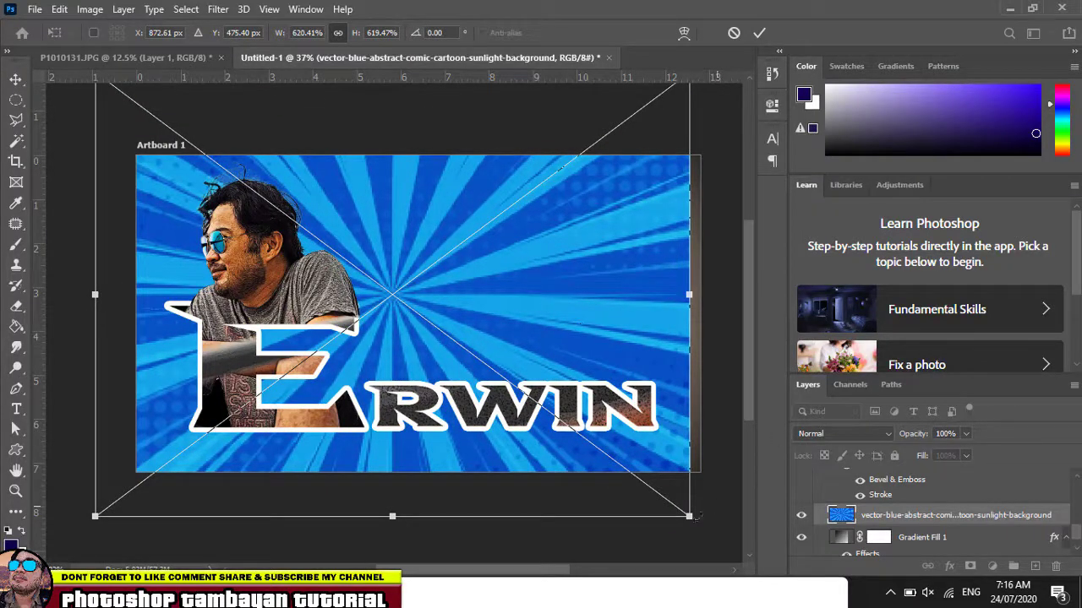
drag(691, 517, 735, 549)
key(Return)
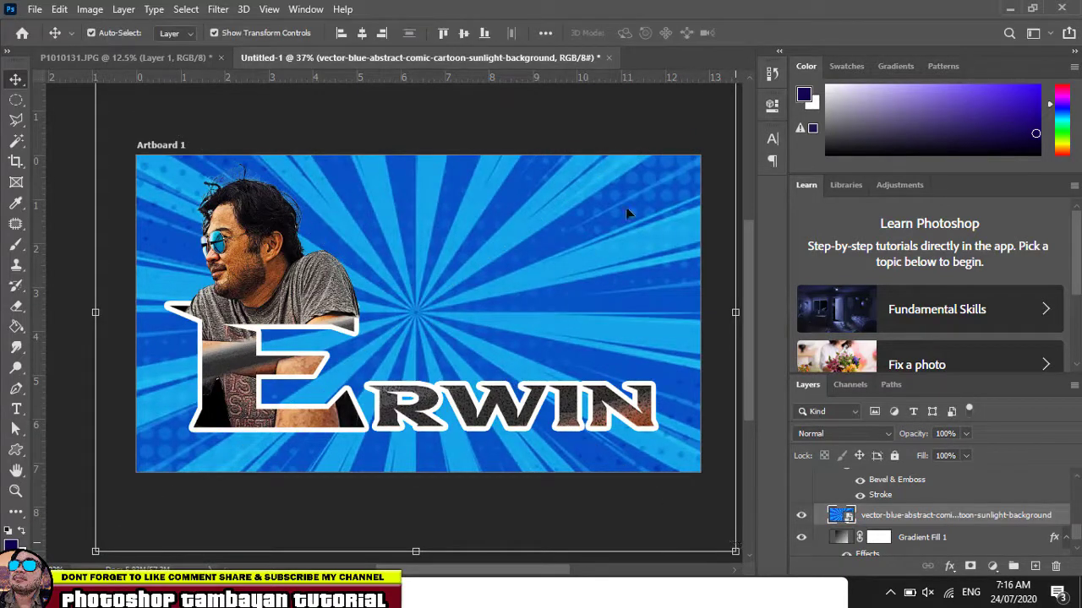
mouse_move(414, 311)
mouse_down()
mouse_move(420, 327)
mouse_move(429, 322)
mouse_up()
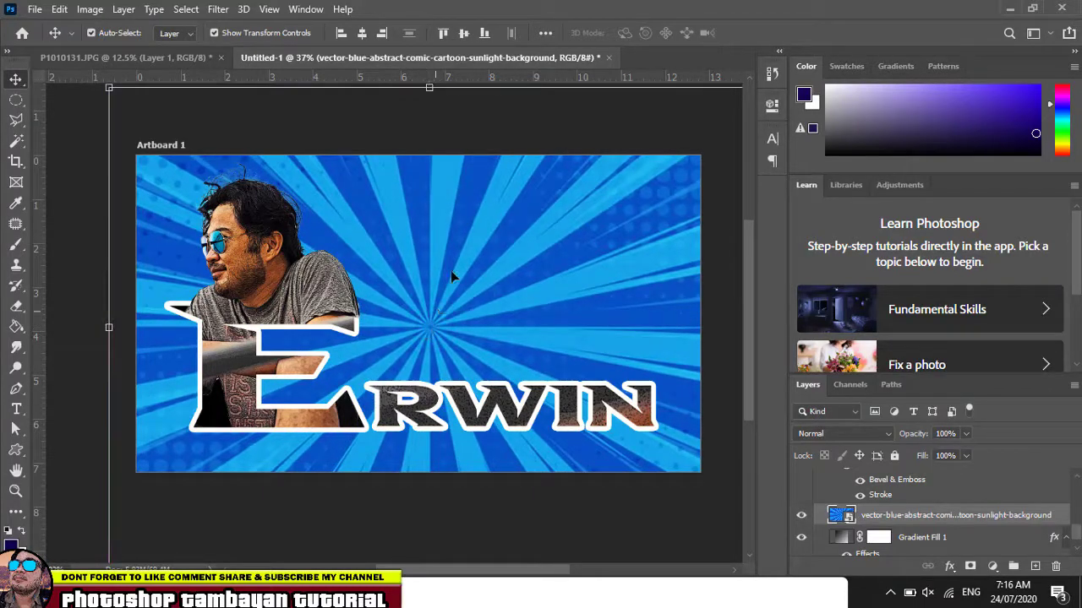
click(462, 128)
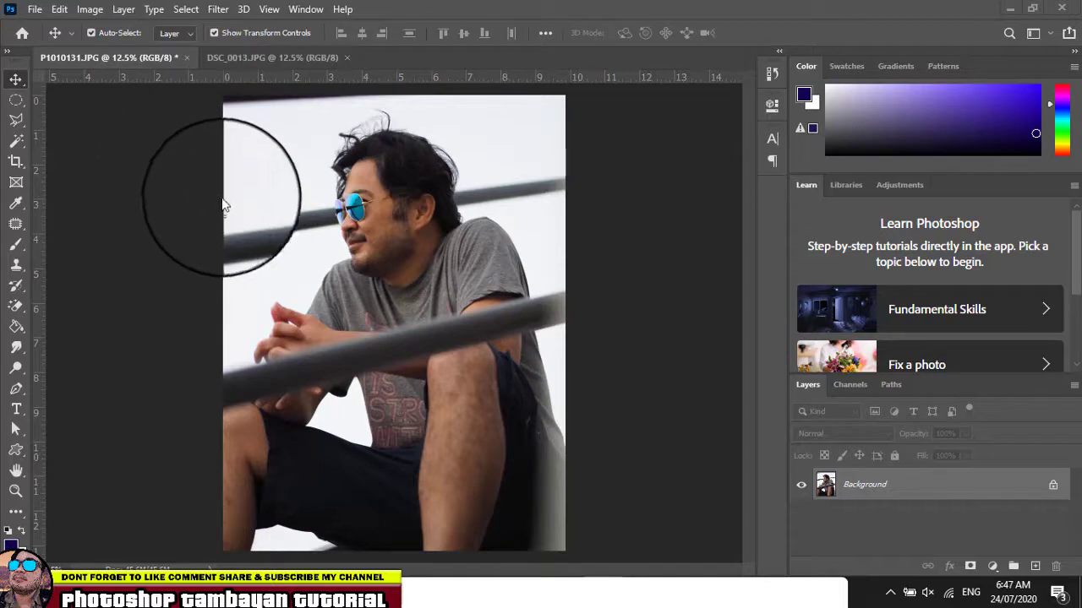
Create a new document from the Web Large preset, 1920 x 1080 px, with the resolution set to 150 pixels/inch
click(34, 10)
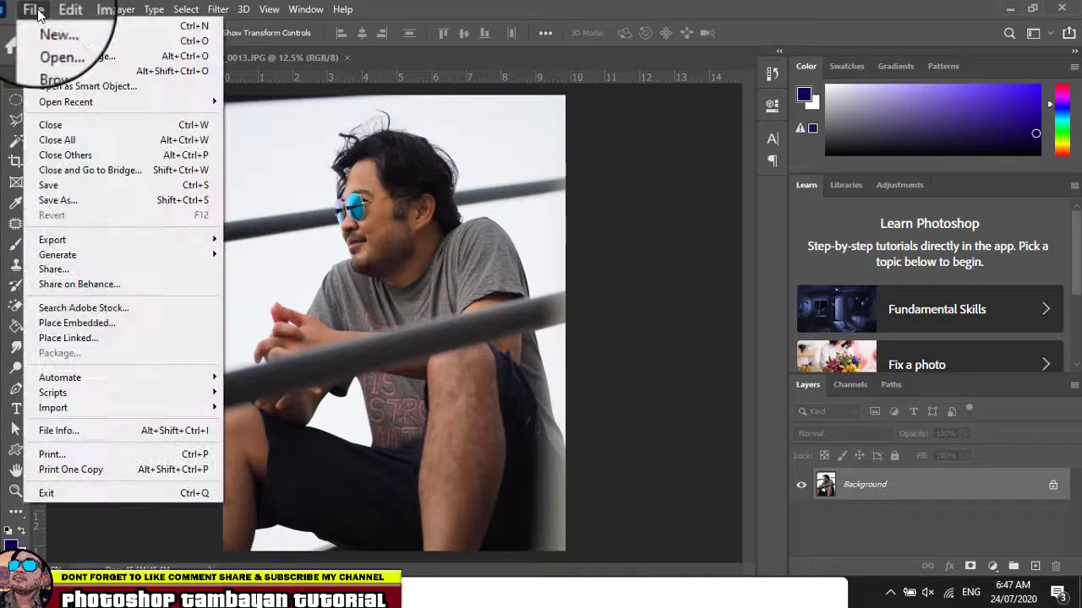
click(49, 29)
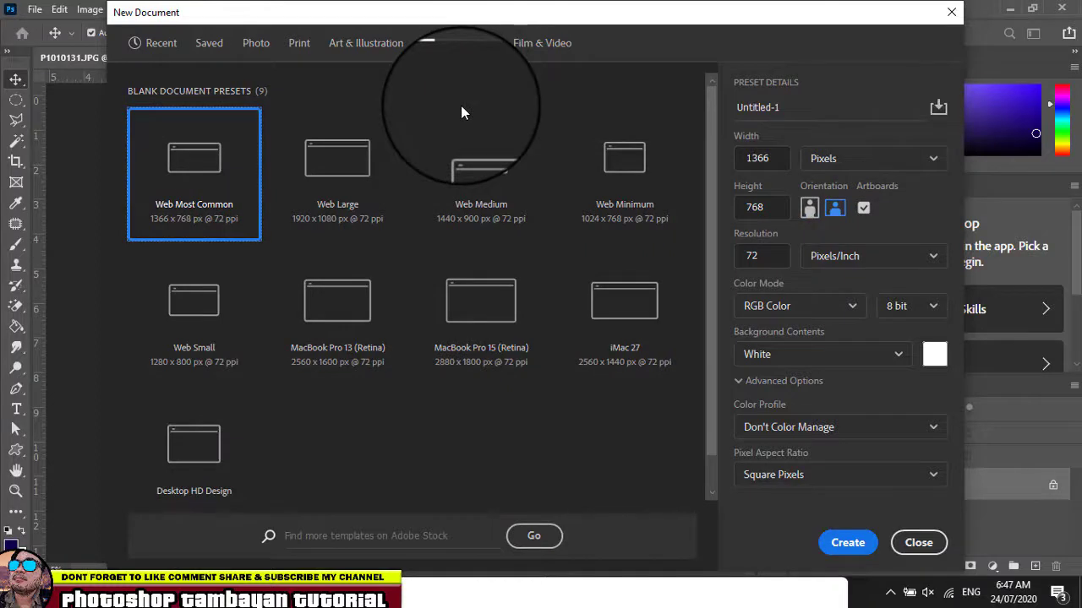
click(348, 173)
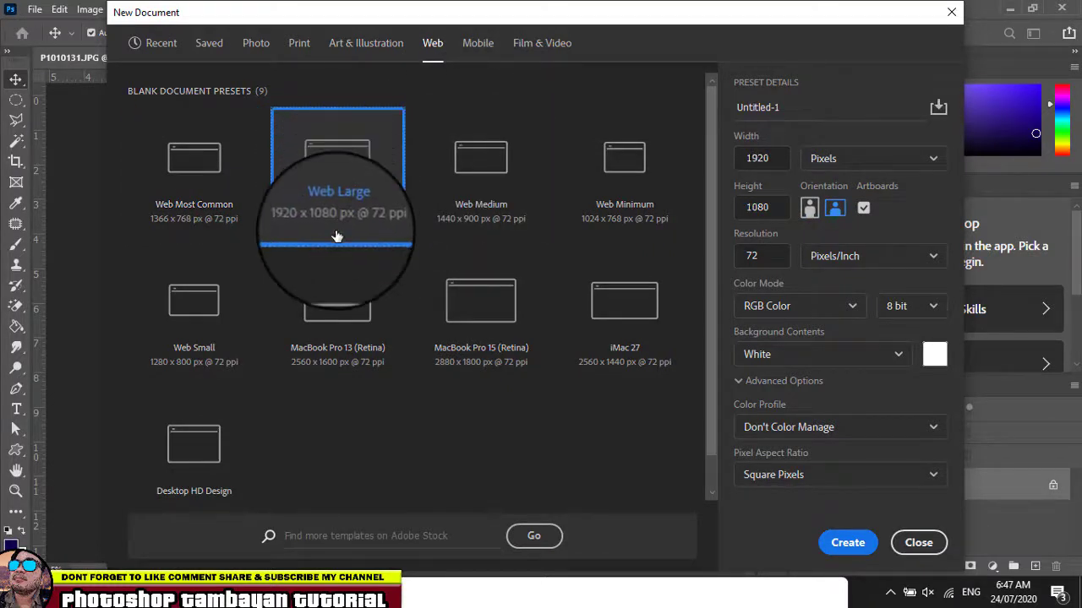
click(737, 257)
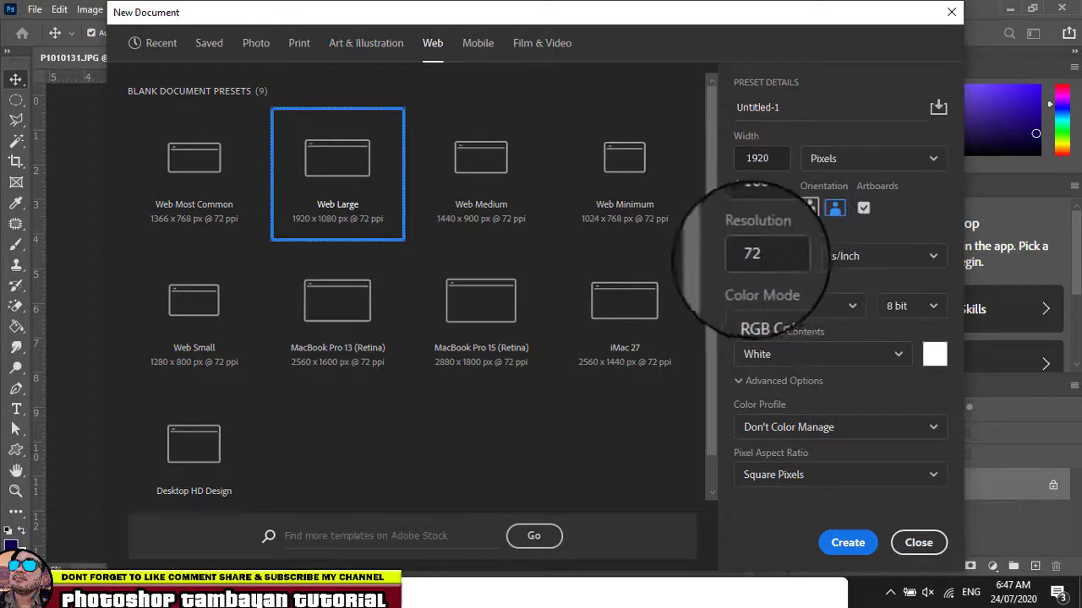
text(150)
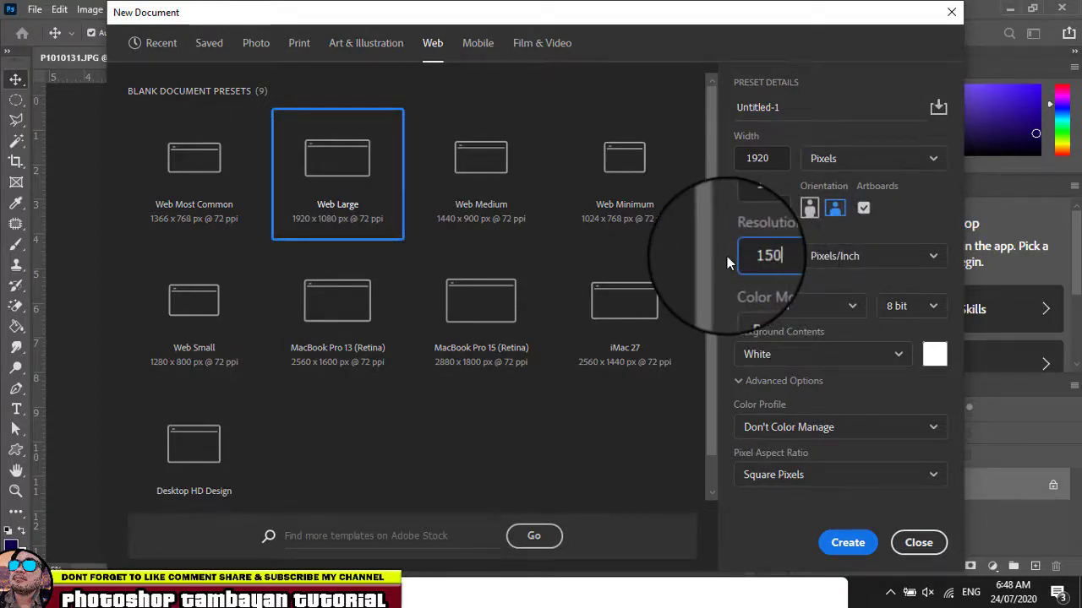
click(853, 542)
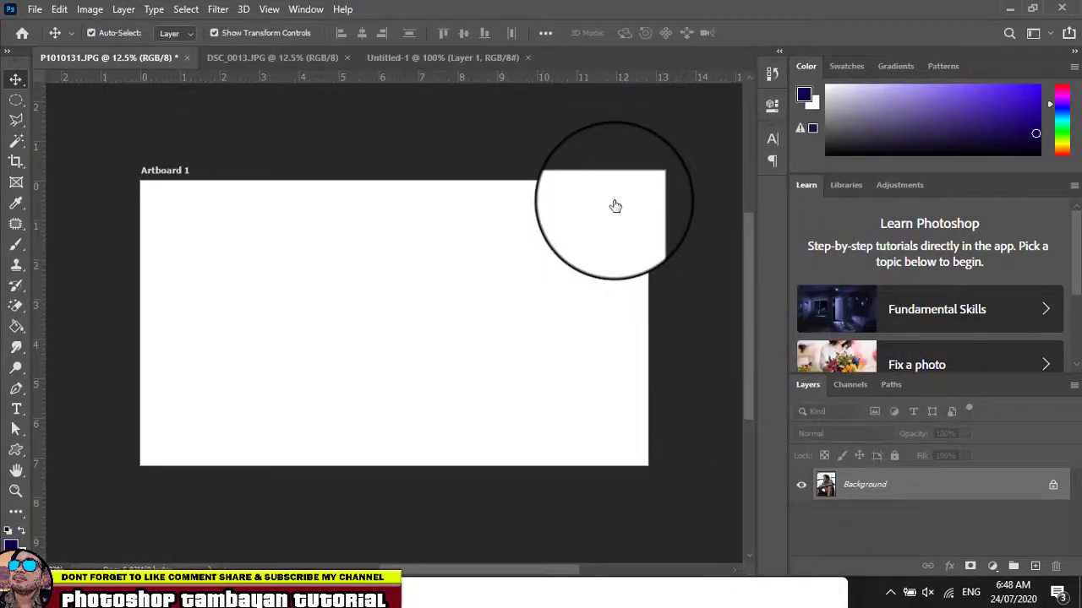
Add a text box on the artboard containing the letter E at 72 pt, and shrink the box closely around the letter
drag(486, 329, 664, 485)
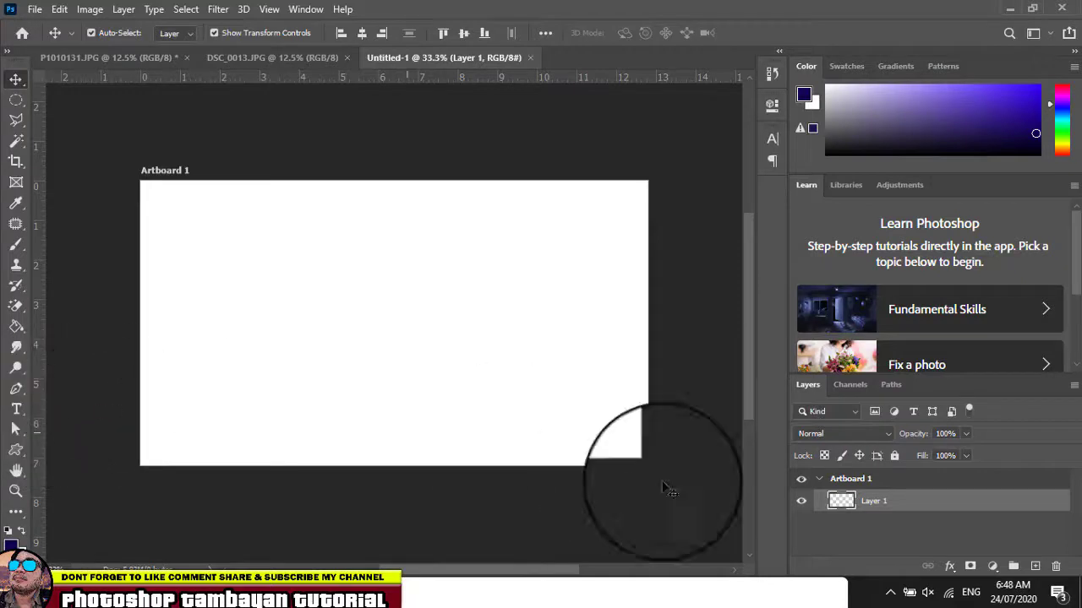
click(16, 410)
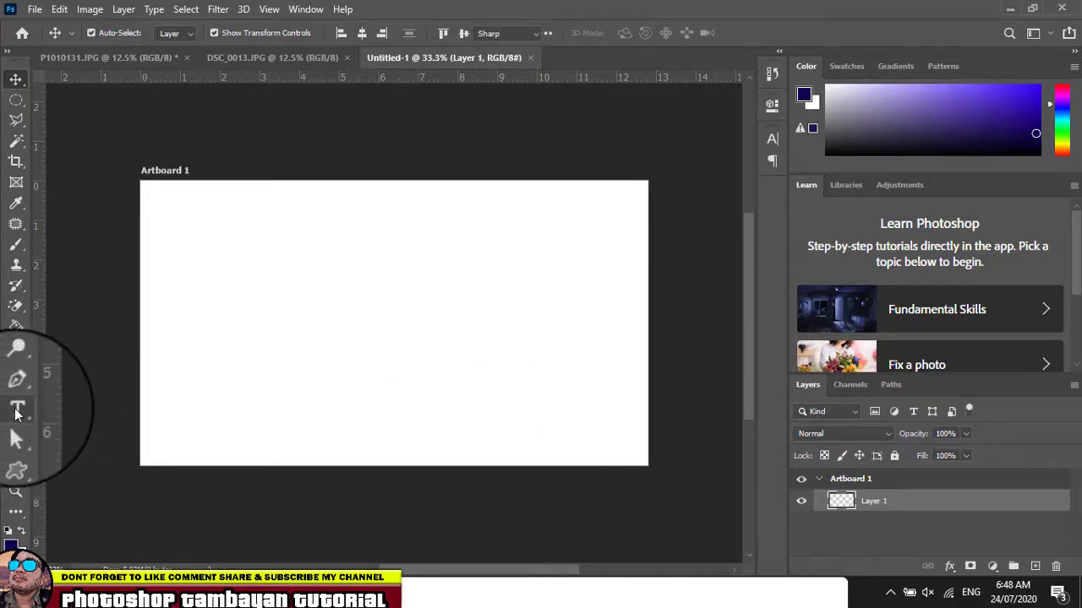
drag(276, 229, 459, 417)
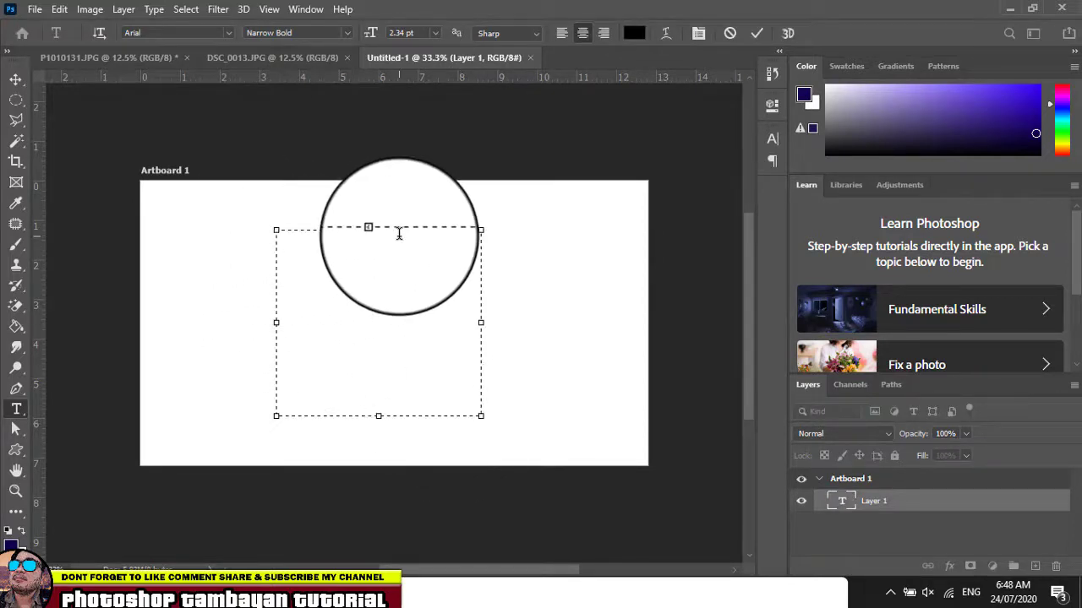
click(436, 34)
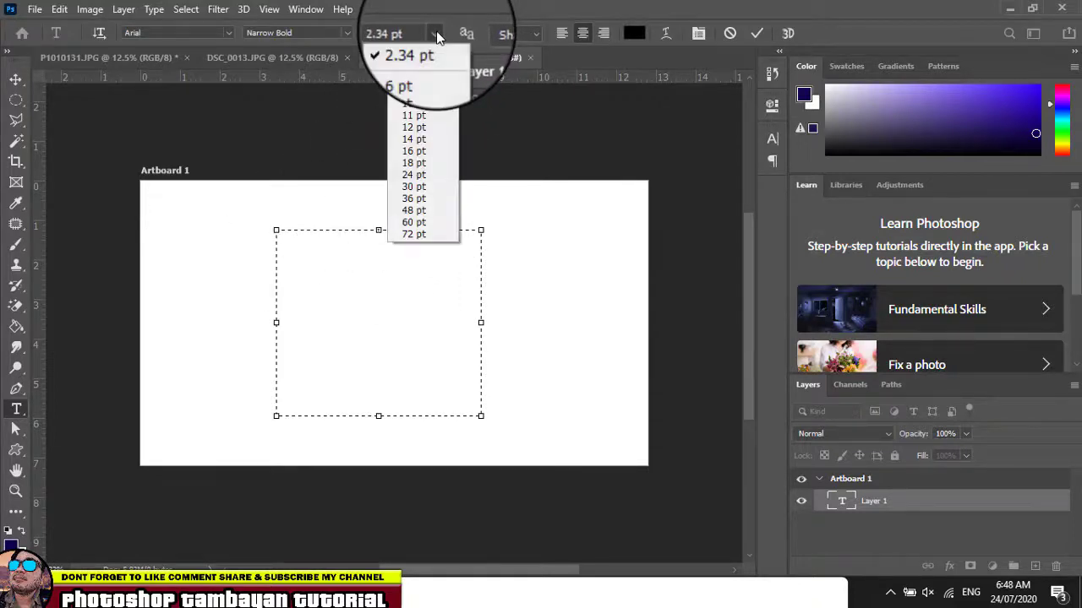
click(433, 243)
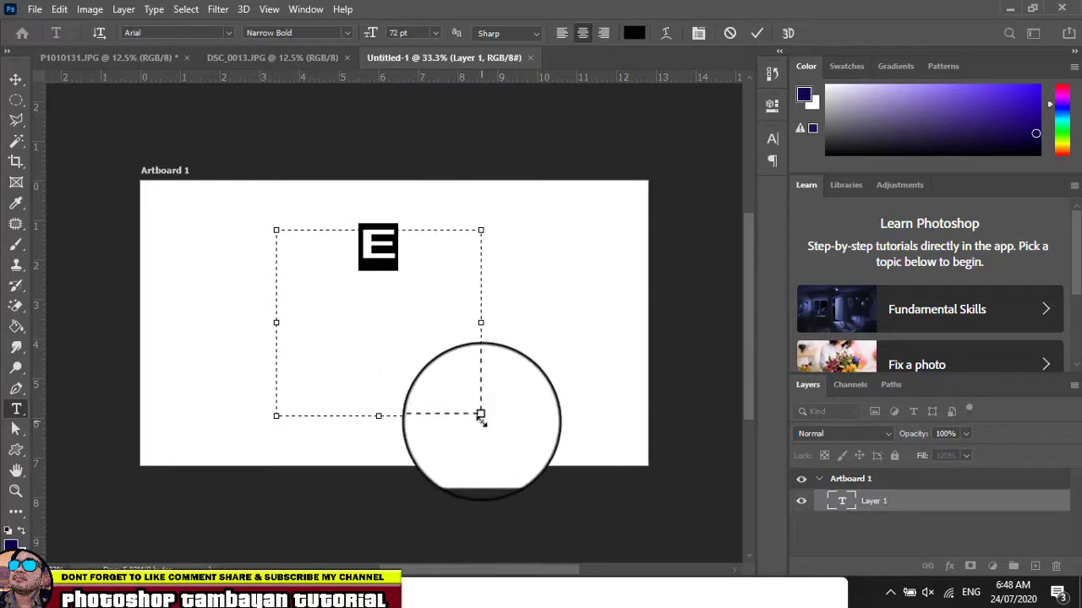
drag(480, 415, 326, 265)
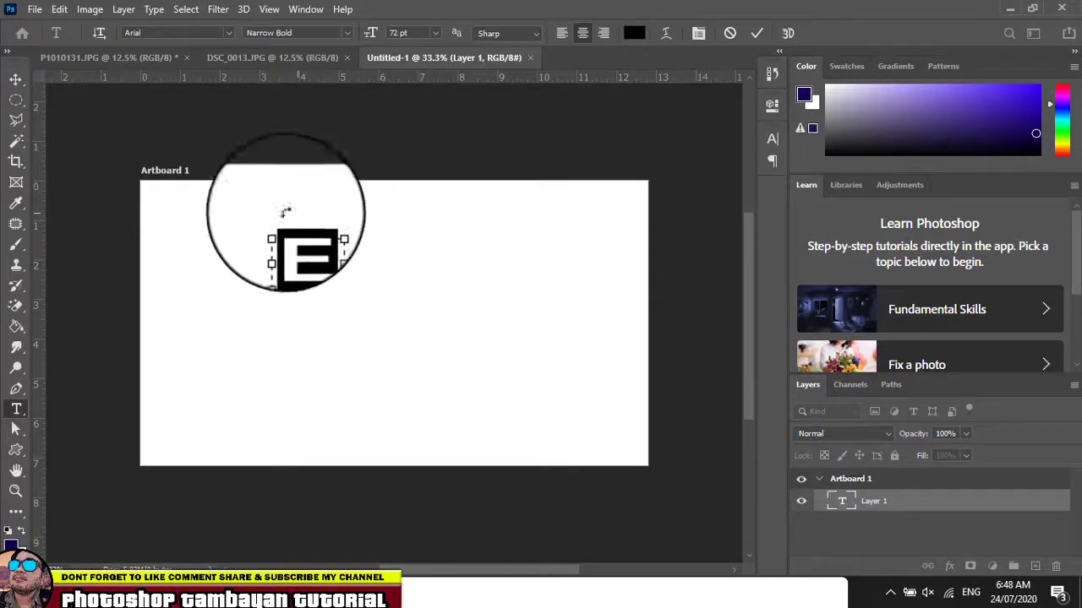
Scale the letter E up so it fills much of the artboard's height
click(16, 81)
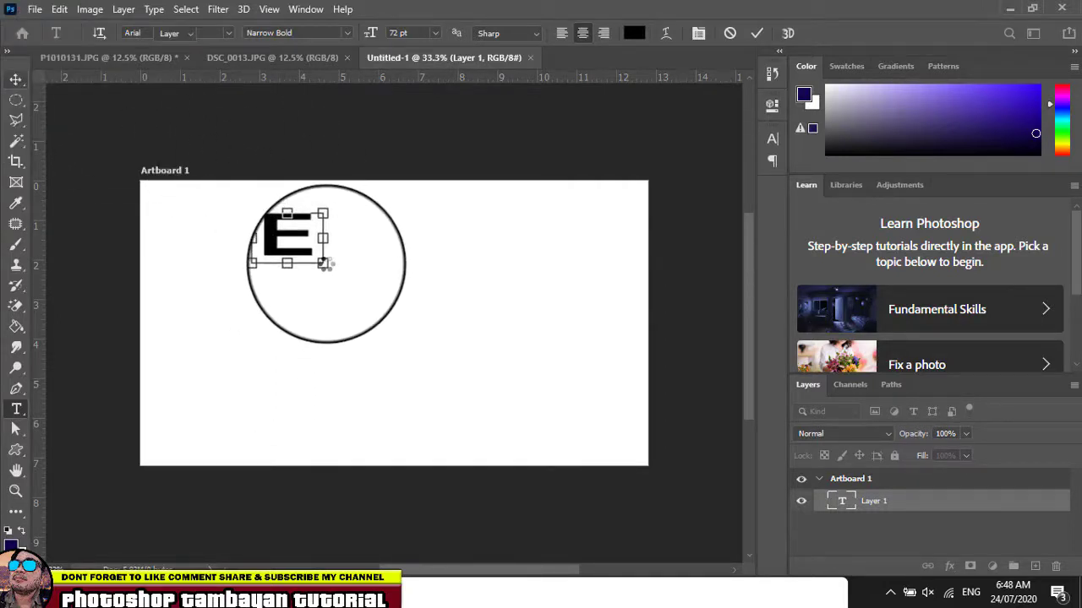
drag(324, 263, 307, 263)
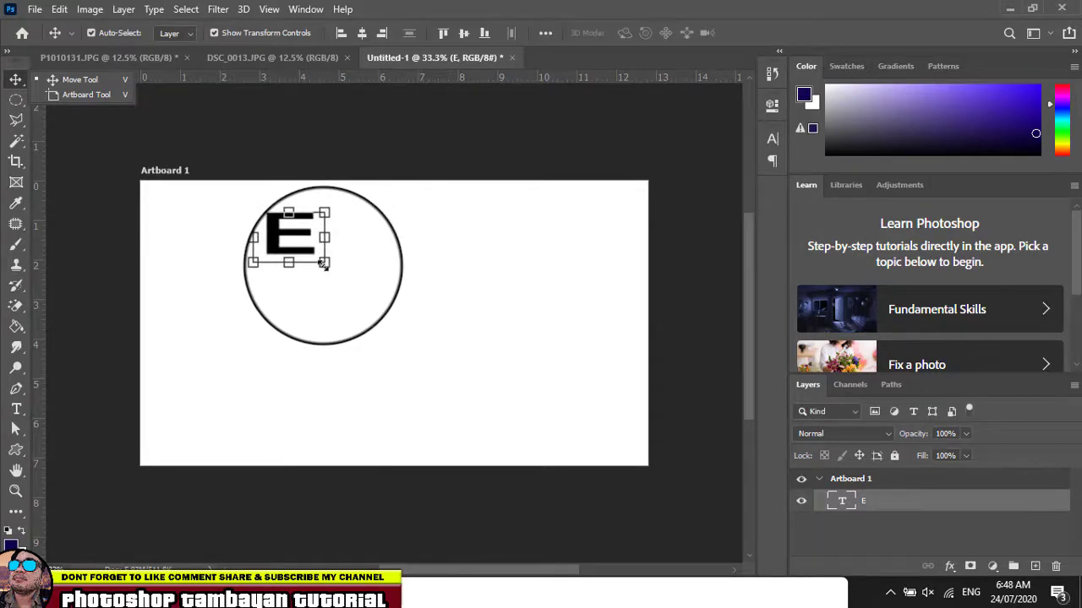
drag(324, 262, 532, 464)
key(Return)
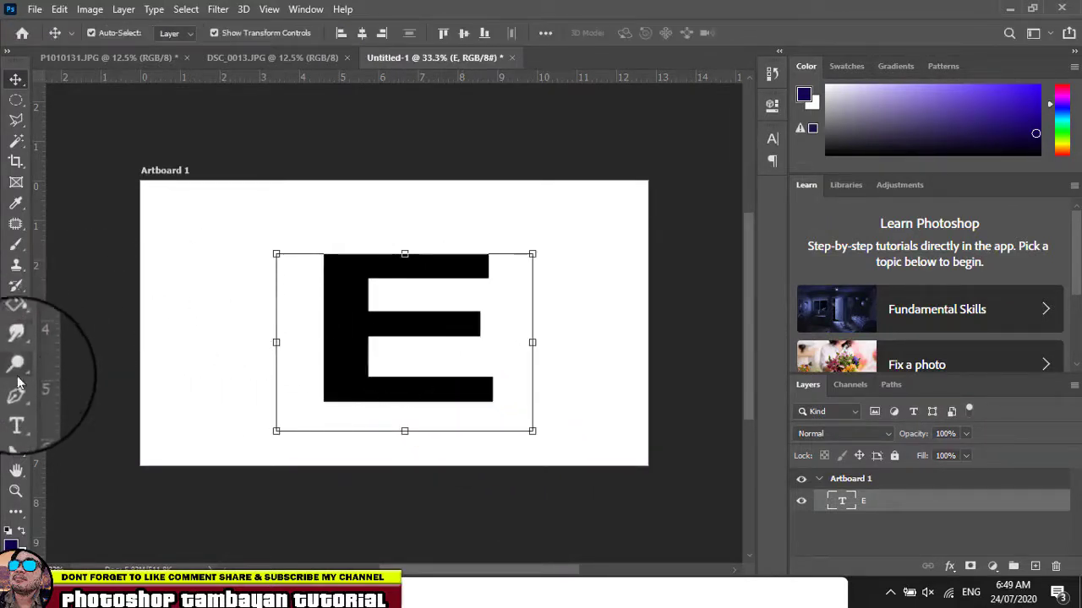
Select the letter E's text and change its font to Impact
click(17, 410)
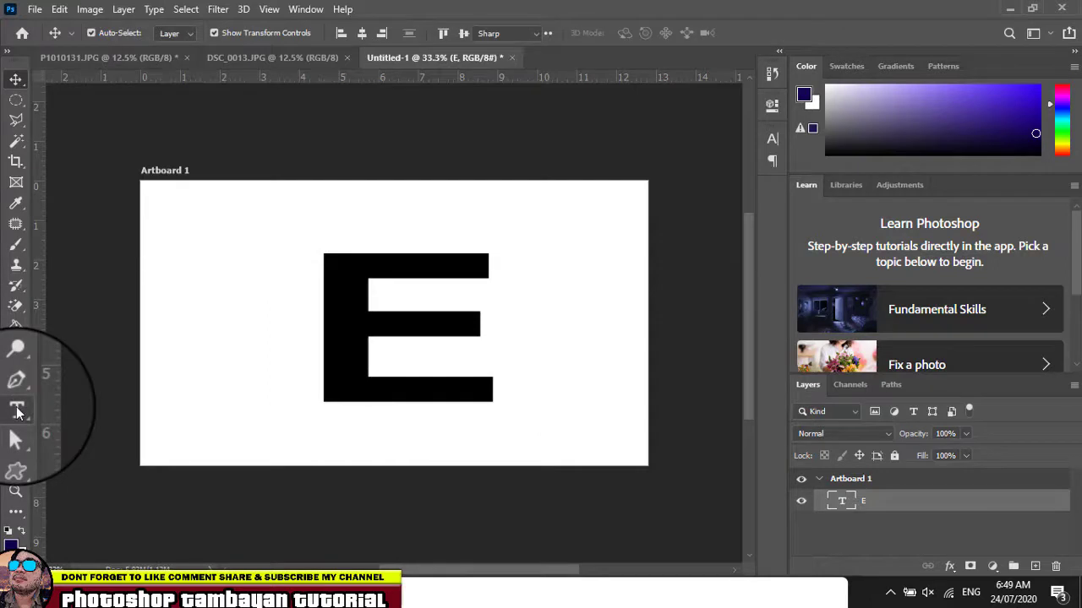
click(376, 320)
drag(509, 331, 232, 313)
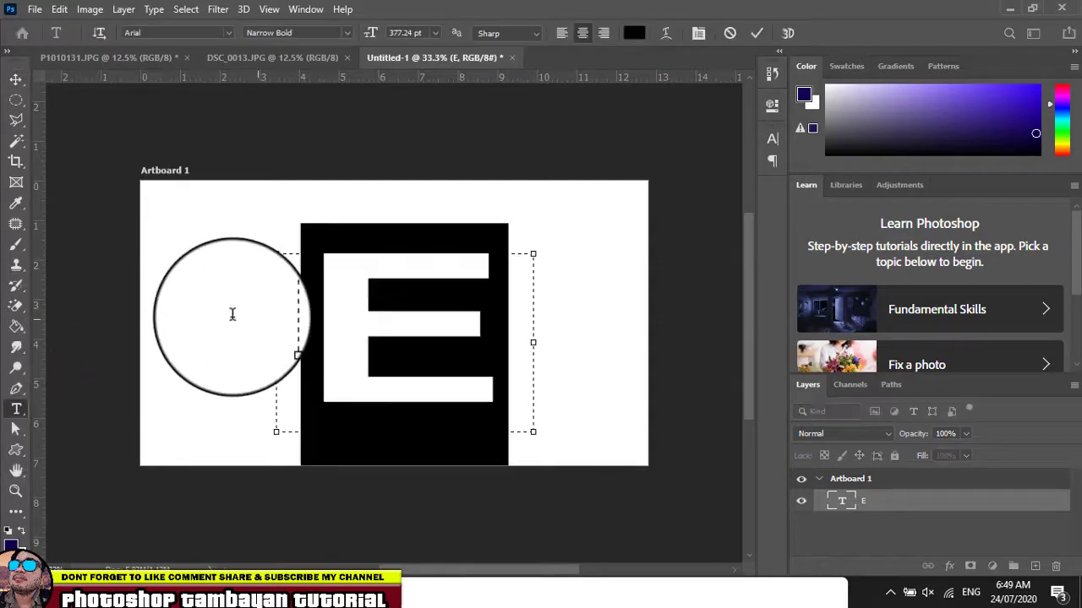
click(172, 33)
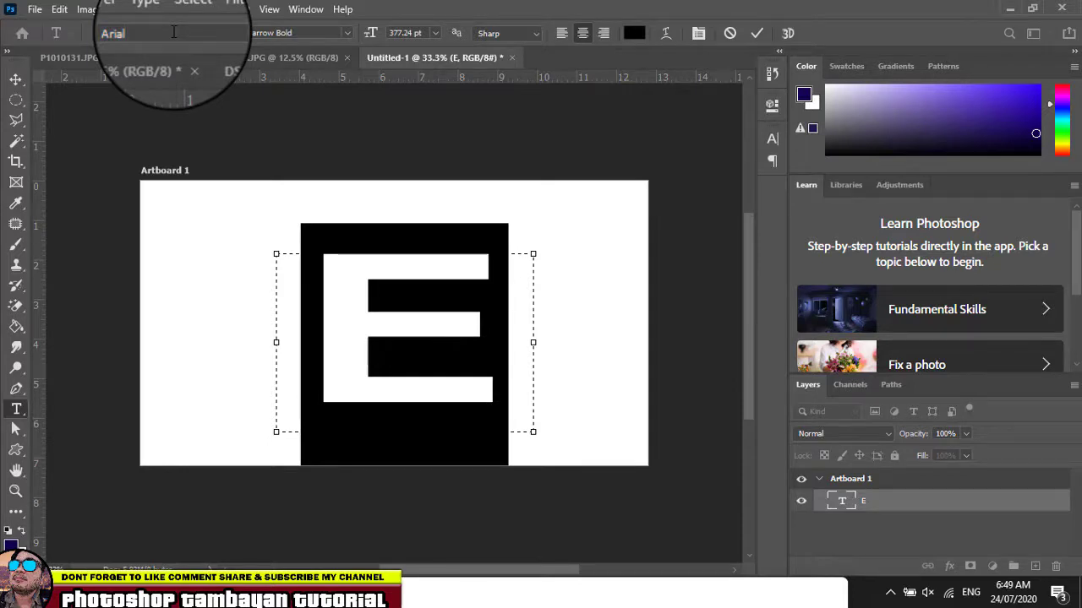
click(233, 33)
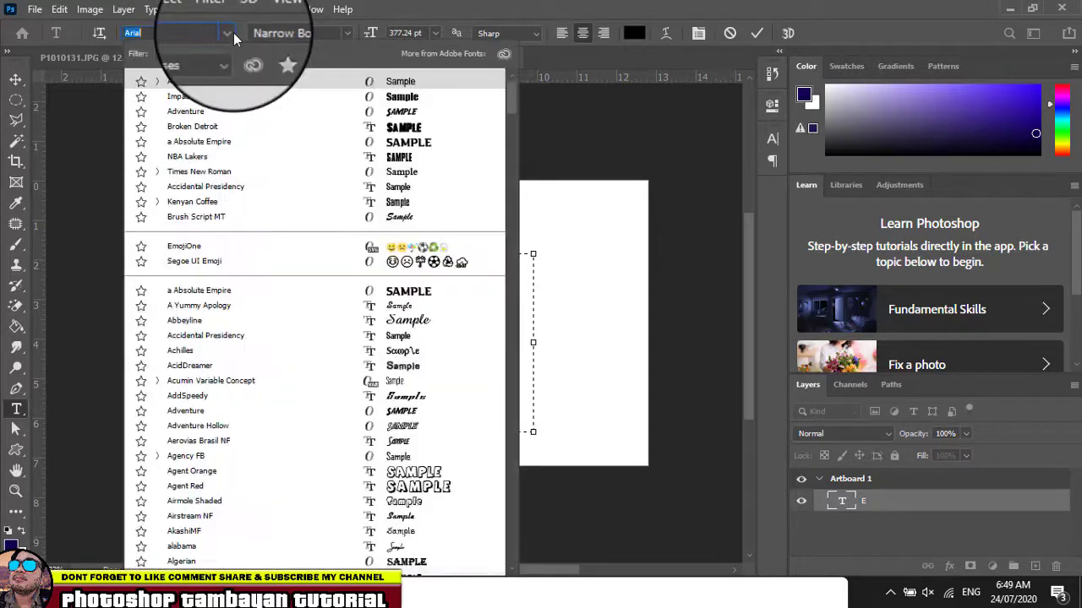
click(196, 83)
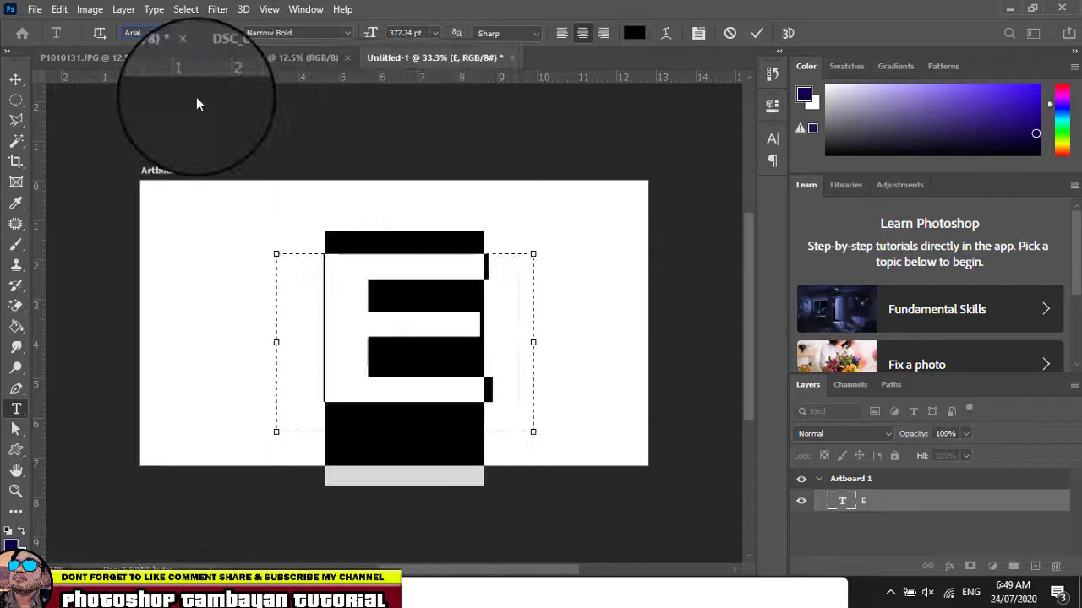
text(Impact)
Try Arial, Broken Detroit, NBA Lakers, Times New Roman, Kenyan Coffee, Brush Script MT and Segoe UI Emoji as fonts for the letter E
click(156, 33)
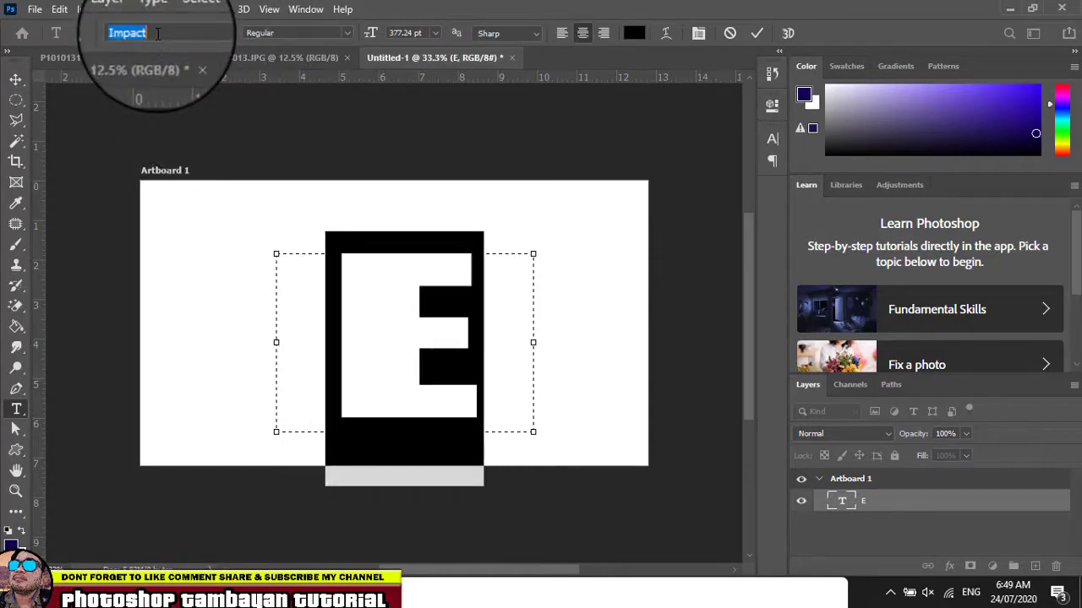
text(Ad)
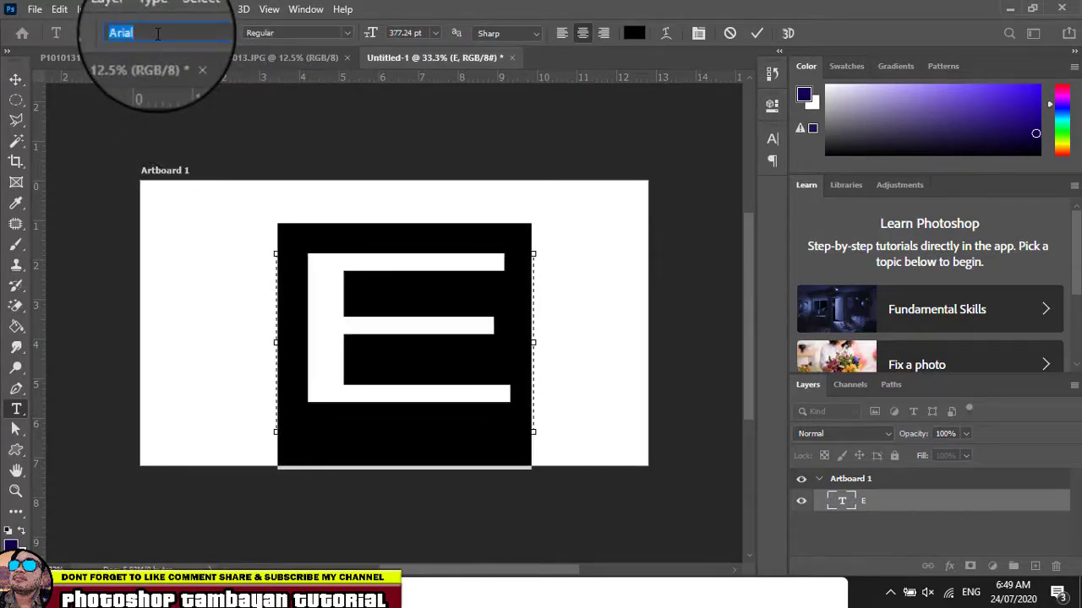
text(Br)
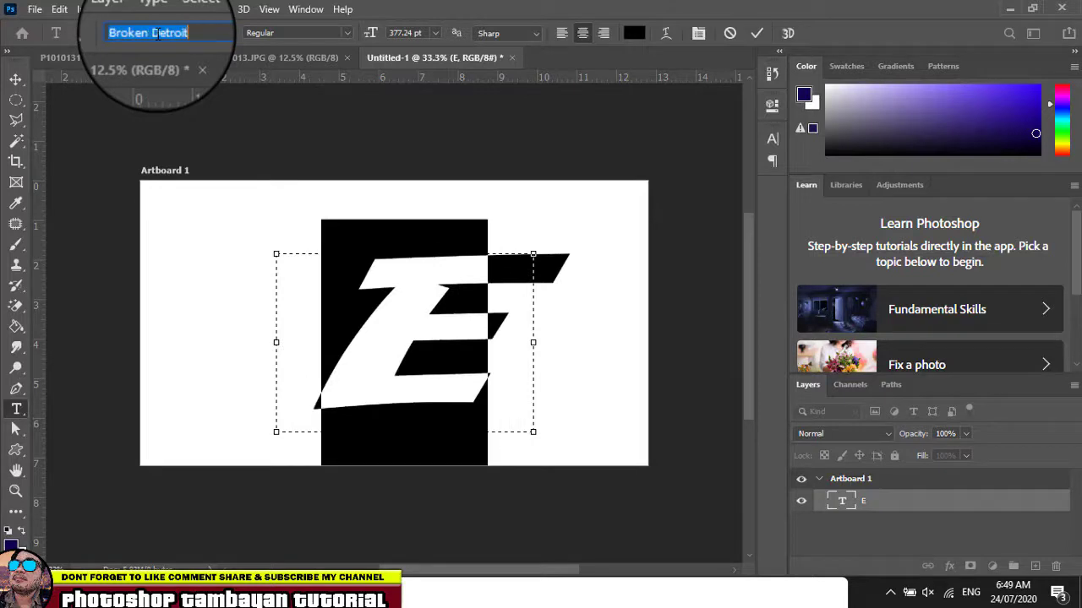
text(a)
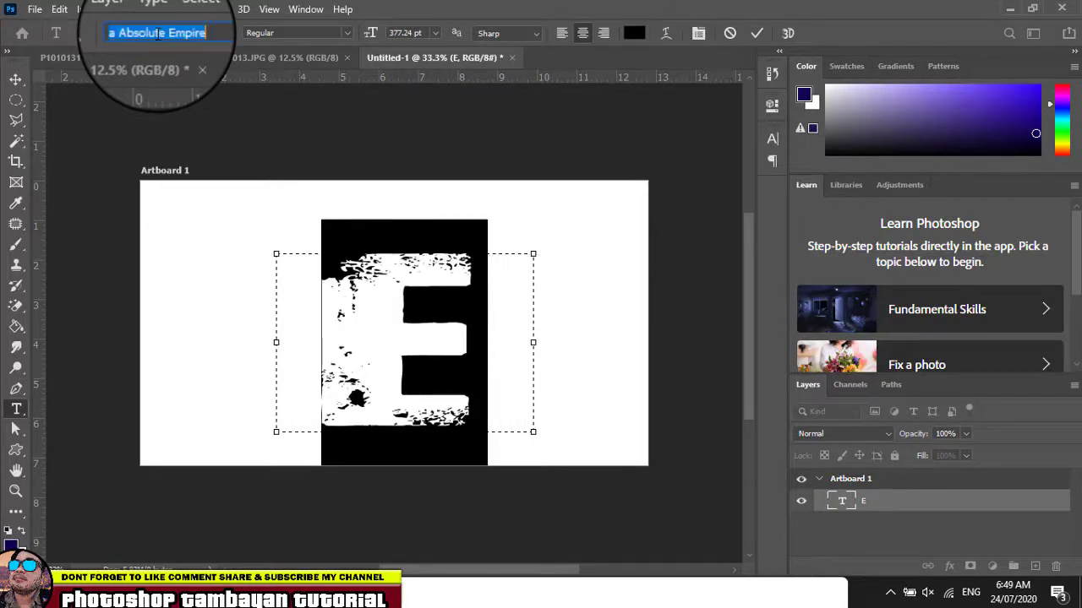
text(nb)
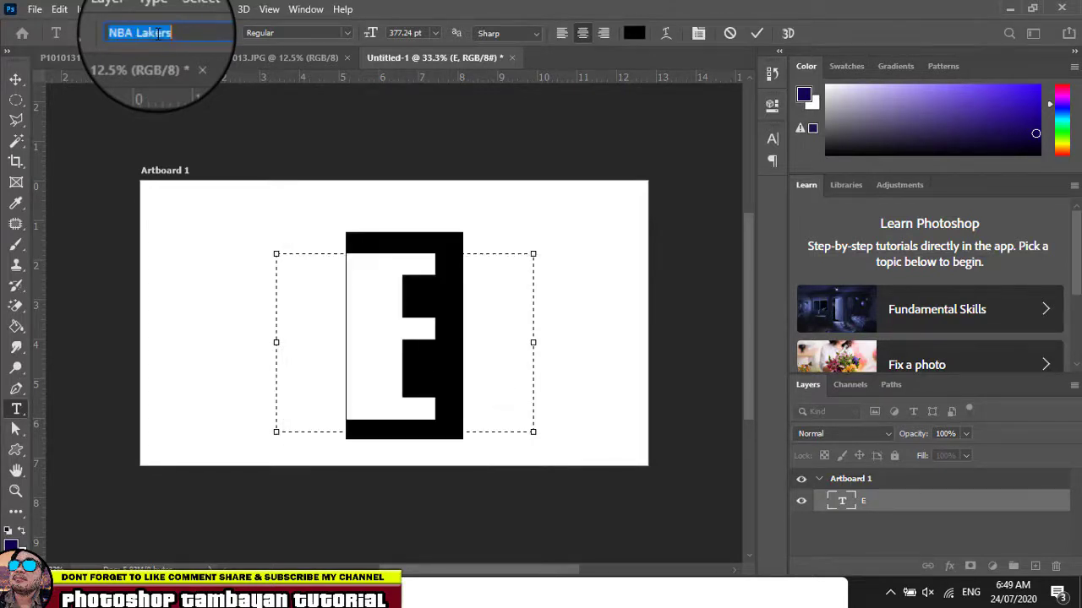
text(ti)
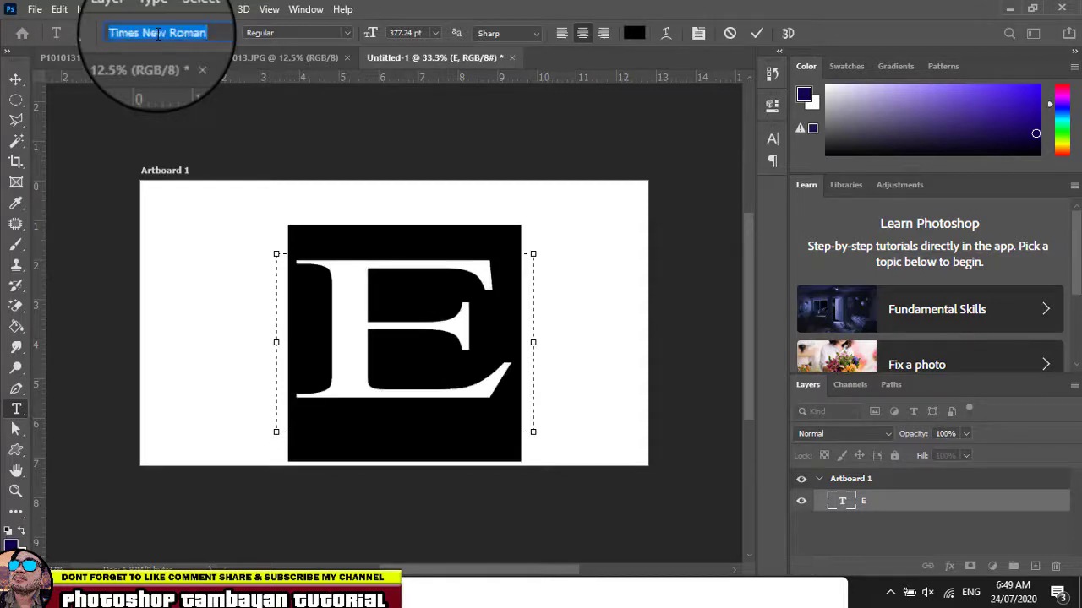
text(acke)
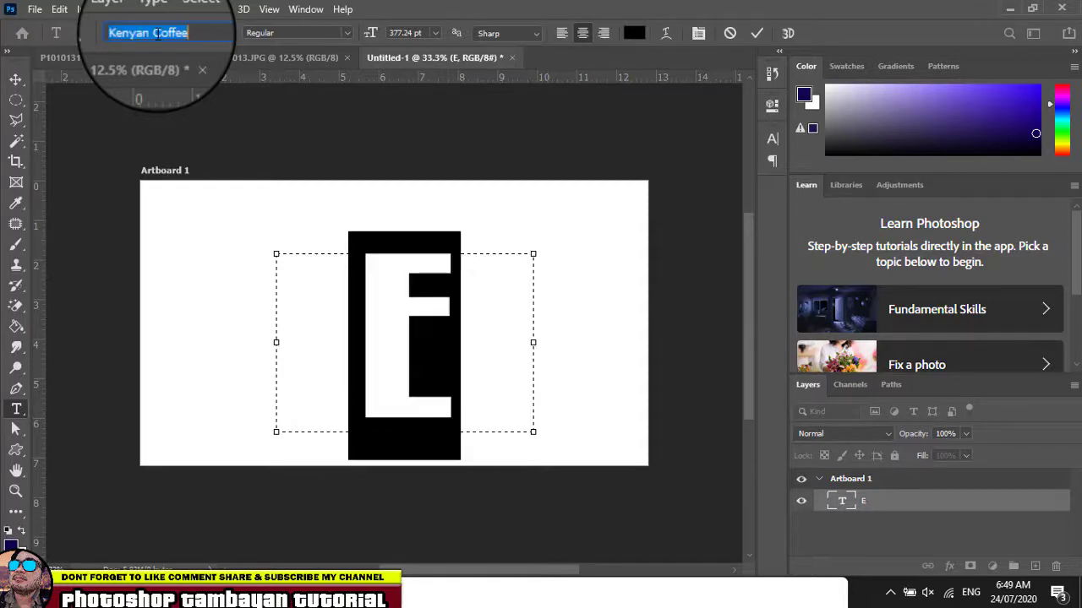
text(ackebr)
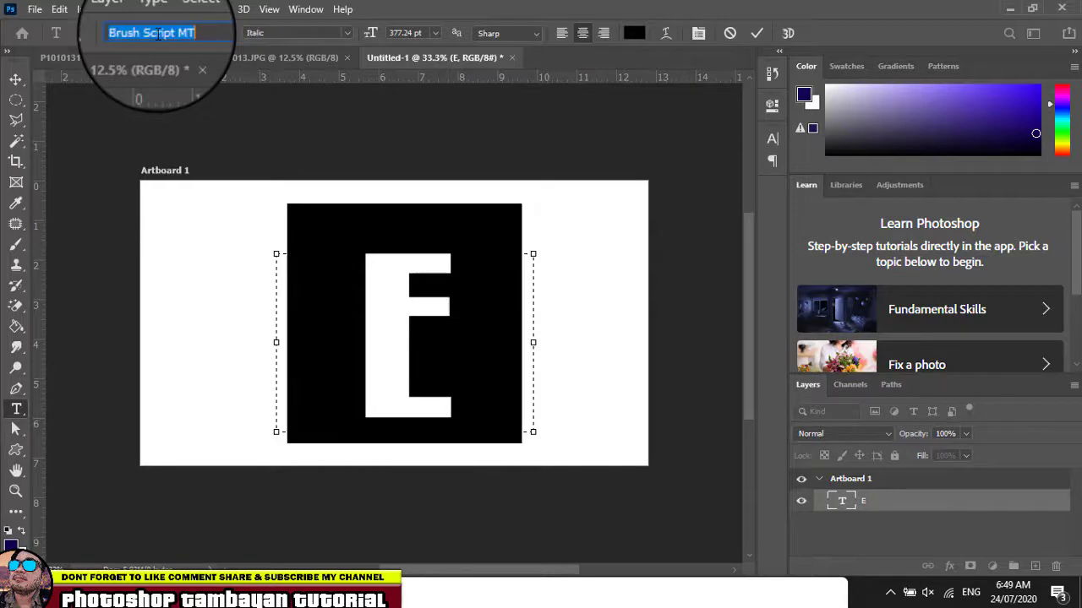
text(em)
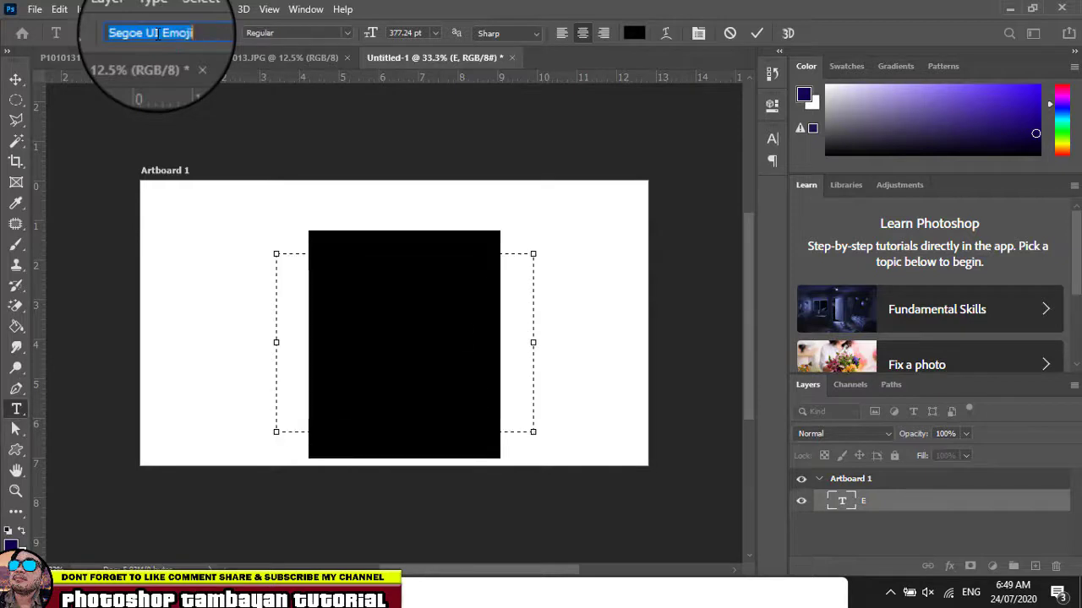
Set the letter E's font to a Absolute Empire and commit the text edit
text(a Absolute Empire)
key(Down)
key(Up)
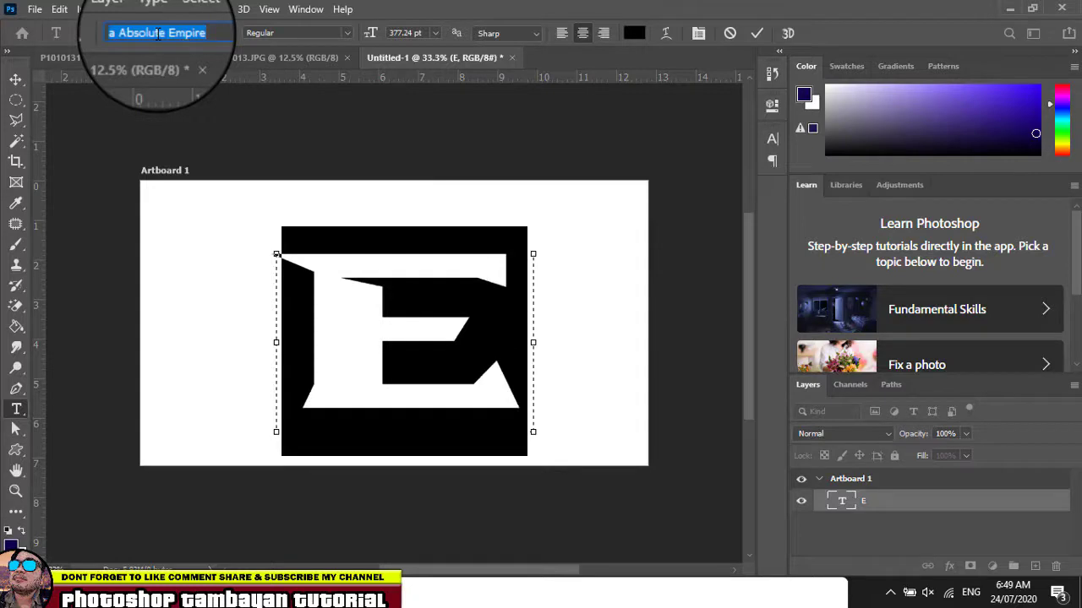
click(15, 79)
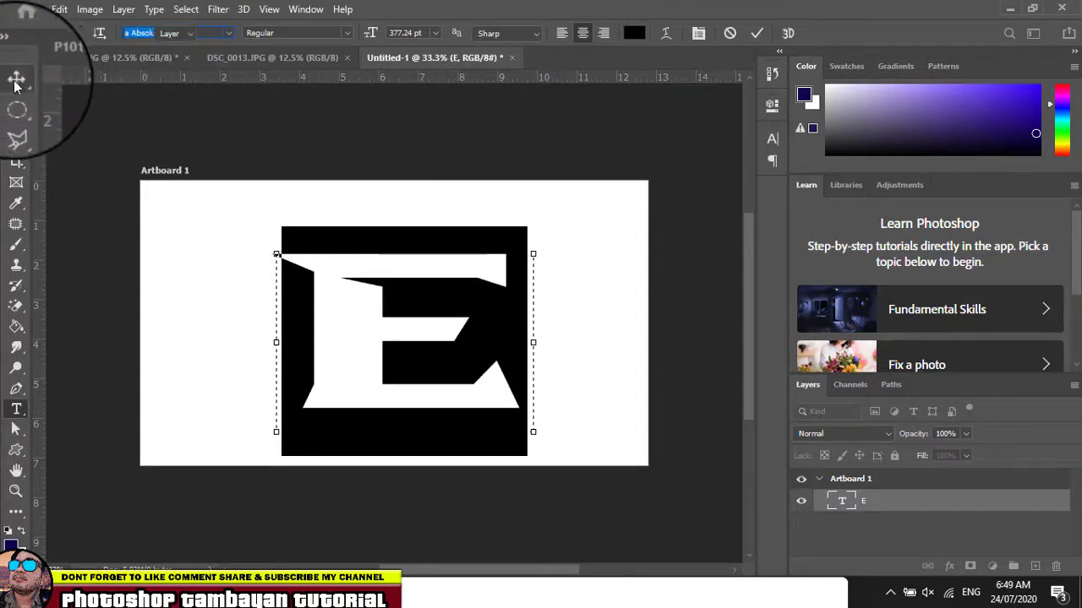
Scale the letter E down to about 82% and move it towards the artboard's left edge
click(526, 342)
drag(517, 350, 485, 339)
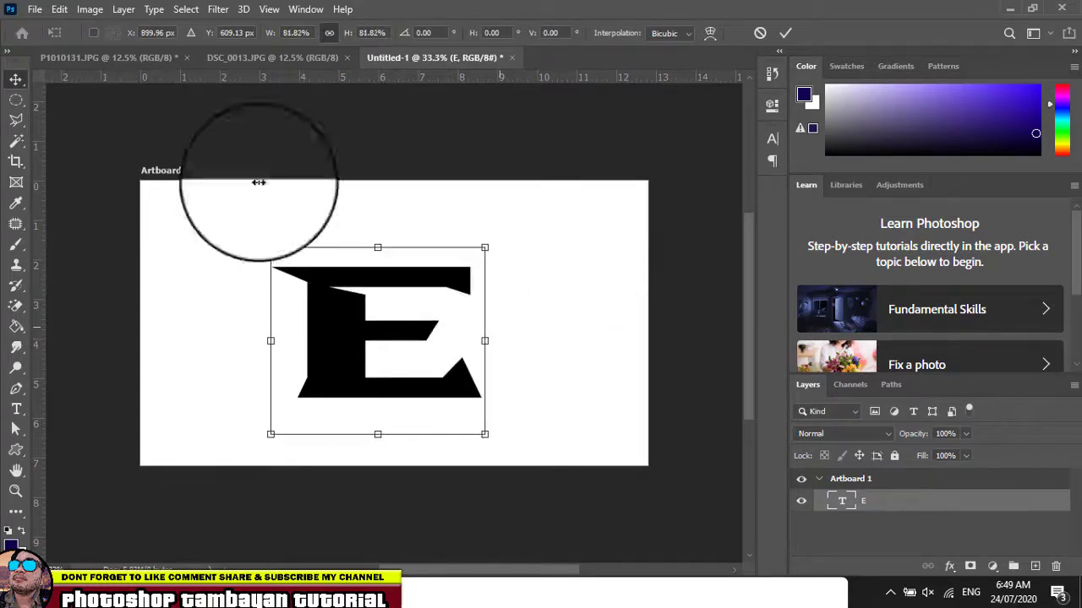
key(Return)
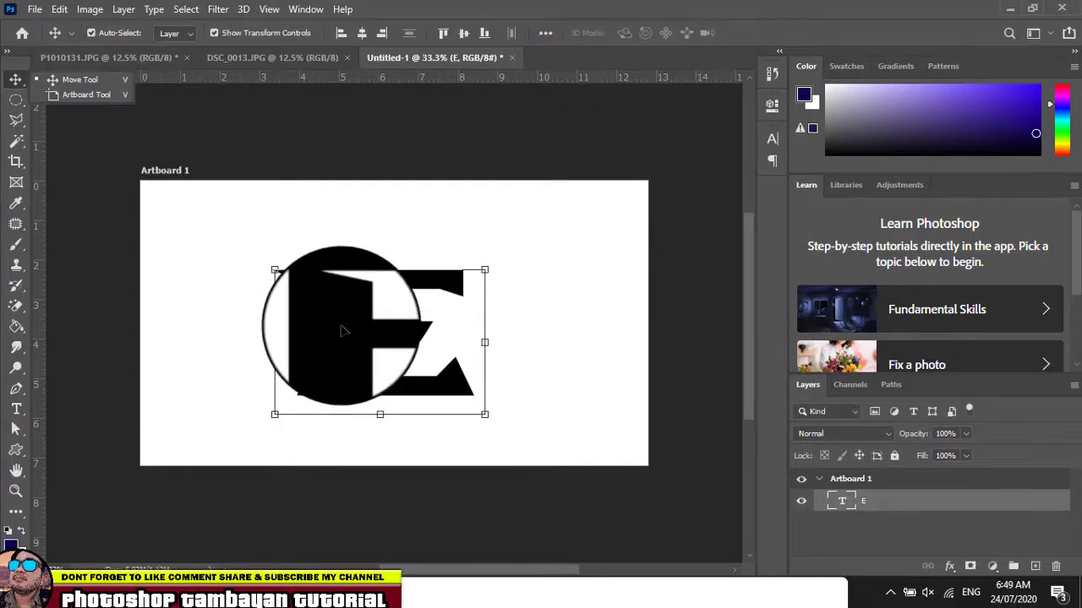
drag(342, 331, 225, 345)
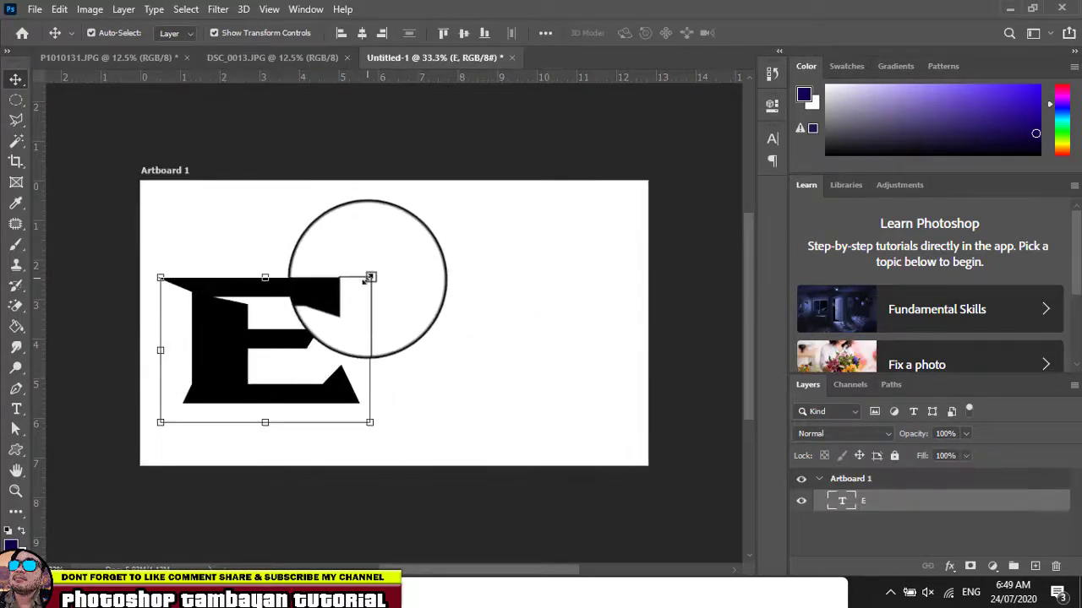
Scale the letter E down further to about 87% and place it in the lower left half of the artboard
drag(358, 289, 317, 331)
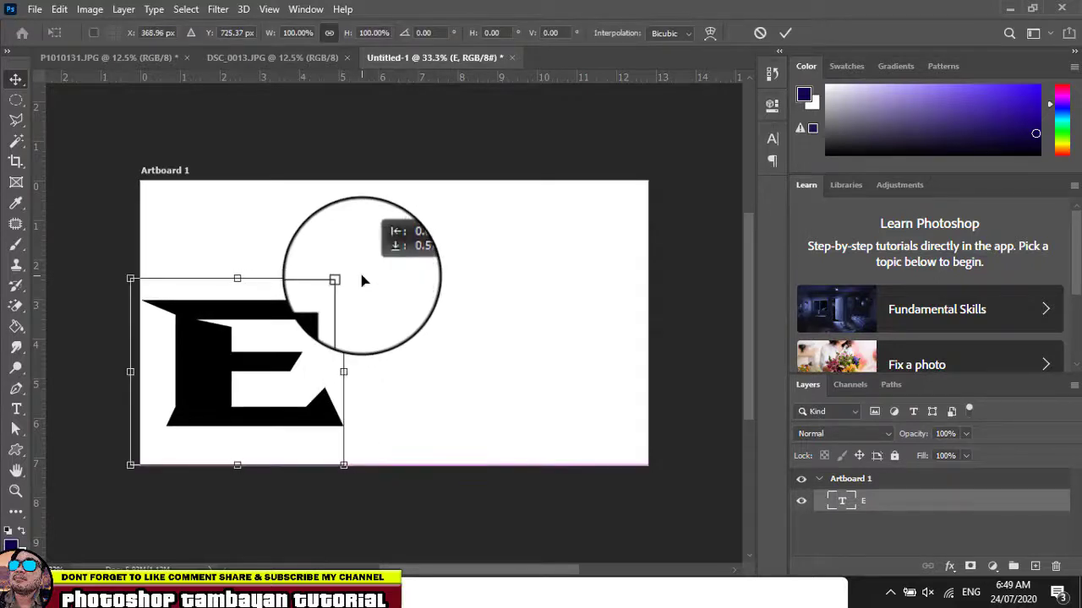
drag(339, 281, 256, 309)
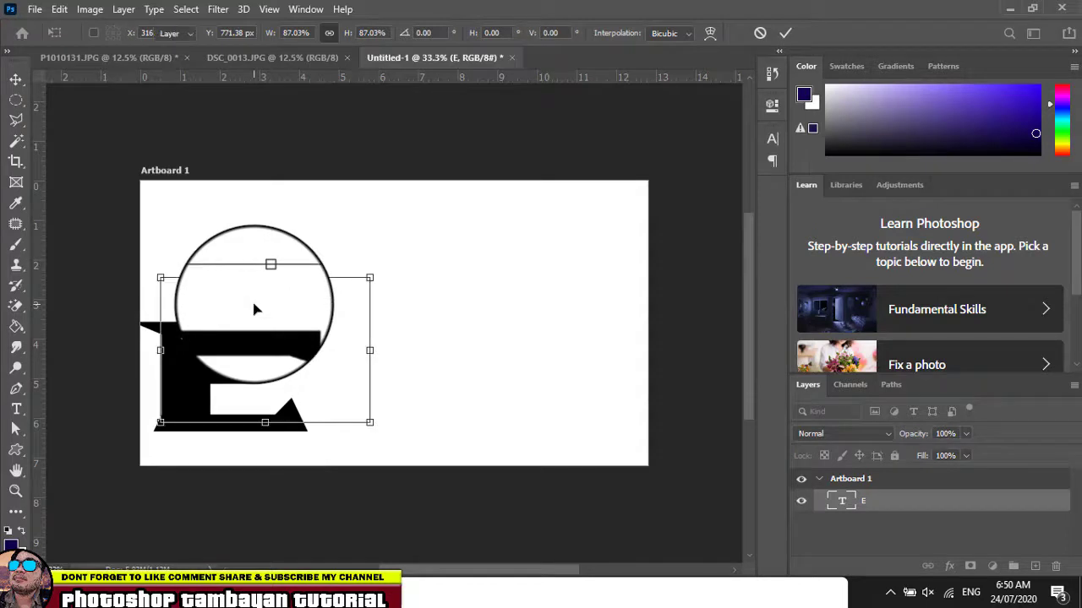
key(Return)
mouse_move(234, 366)
mouse_down()
mouse_move(181, 374)
mouse_move(236, 321)
mouse_move(237, 347)
mouse_up()
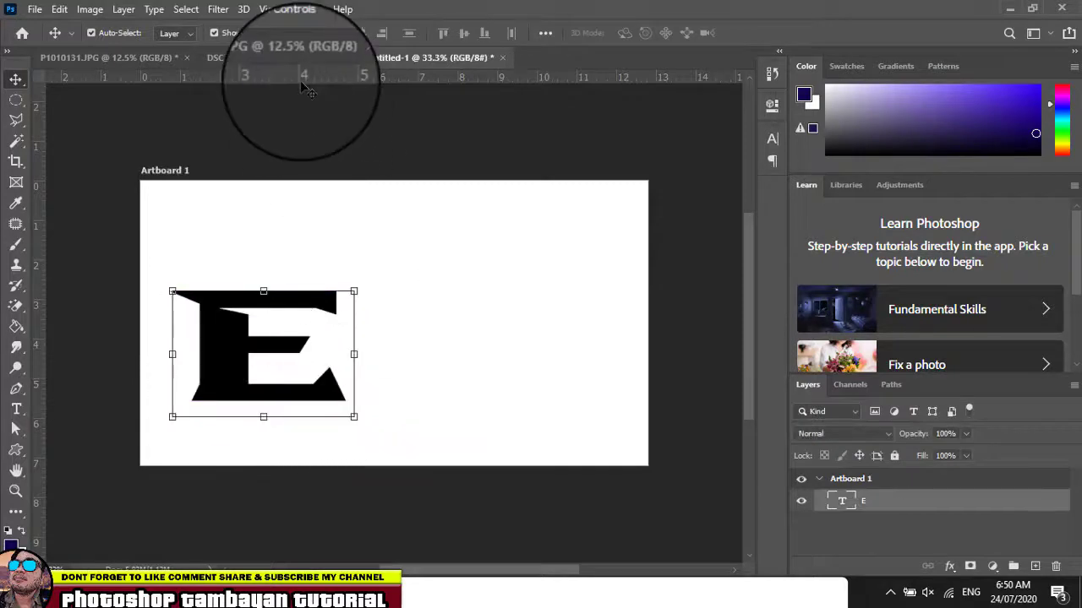
In the portrait photo P1010131.JPG, duplicate the Background layer and hide the original
click(125, 62)
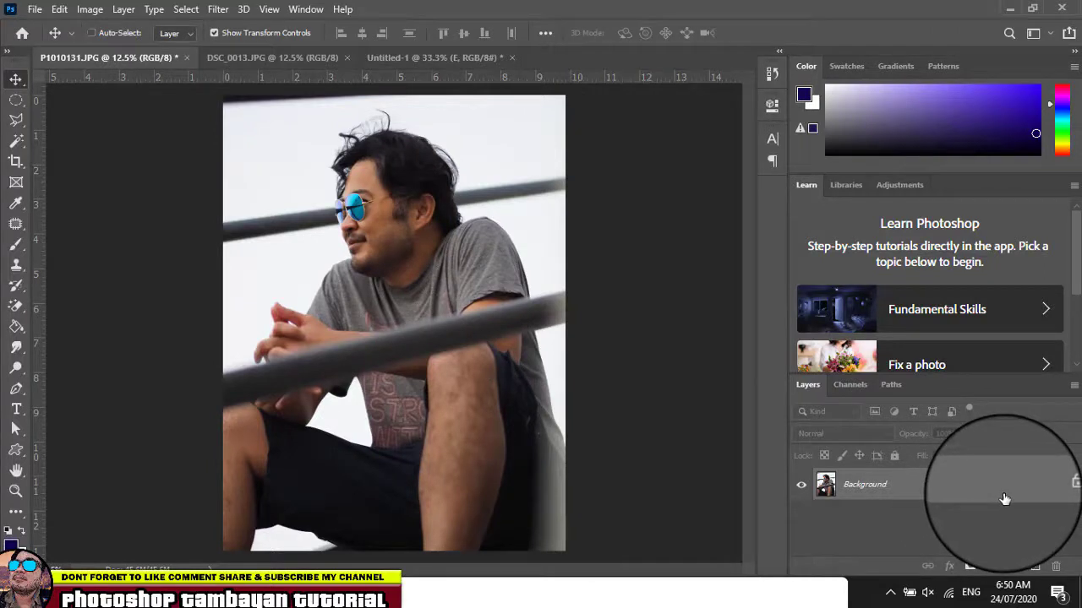
key(ctrl+j)
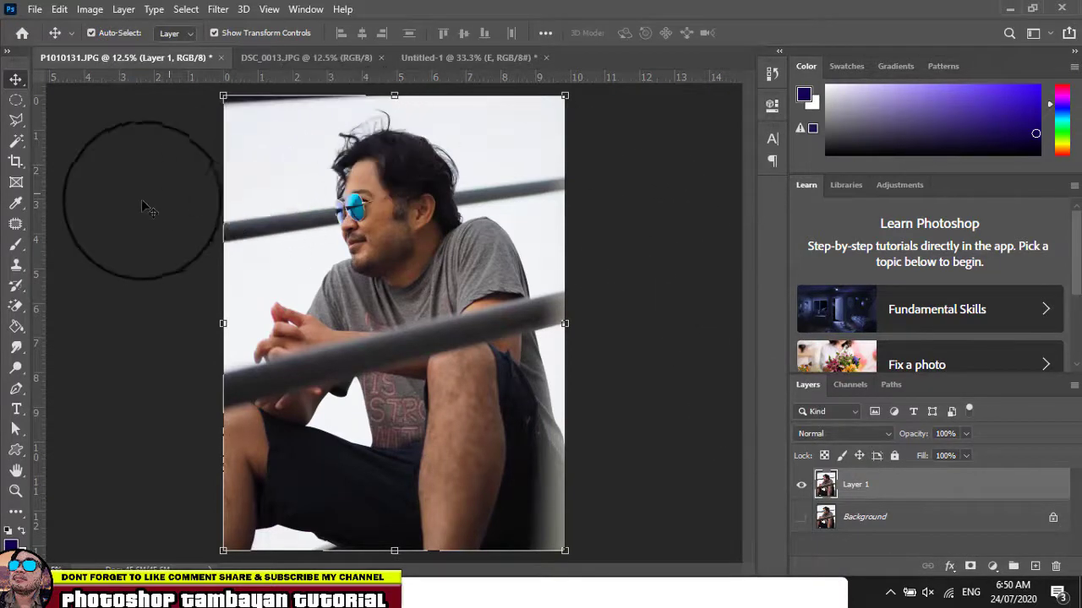
click(182, 211)
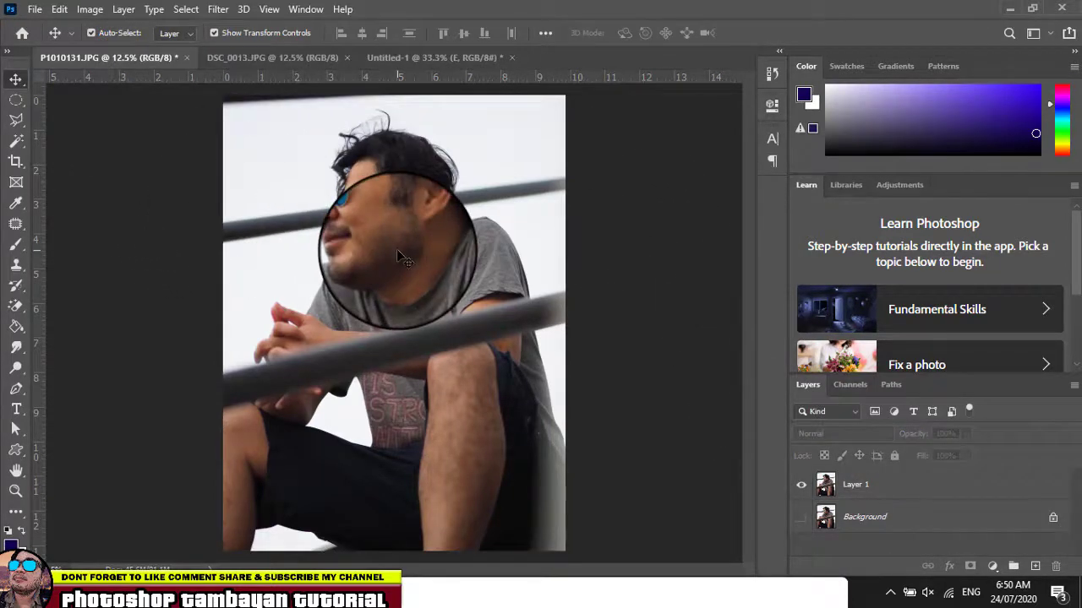
click(90, 9)
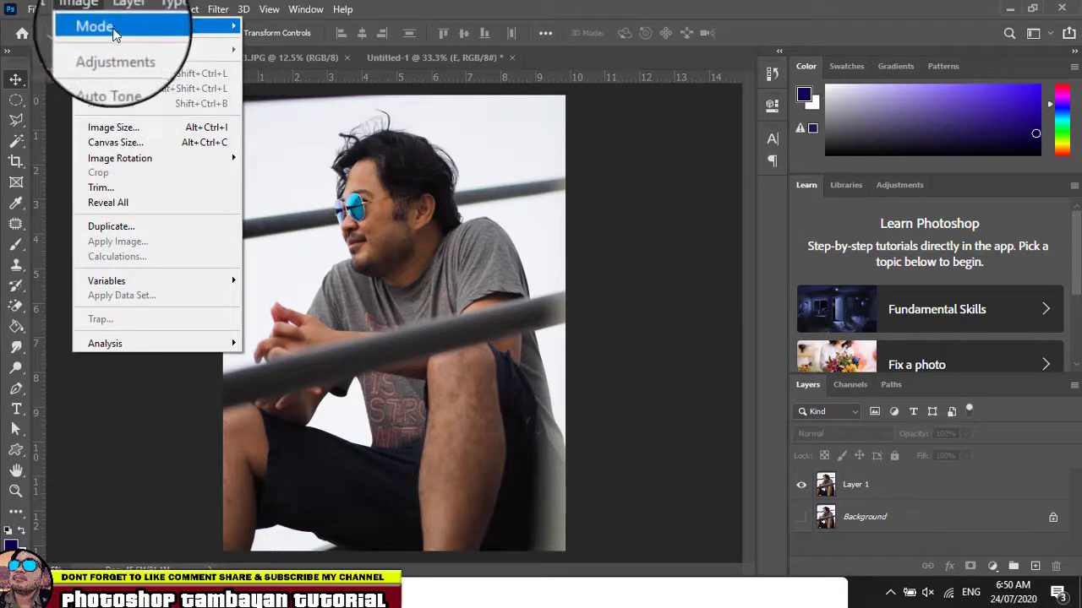
mouse_move(116, 32)
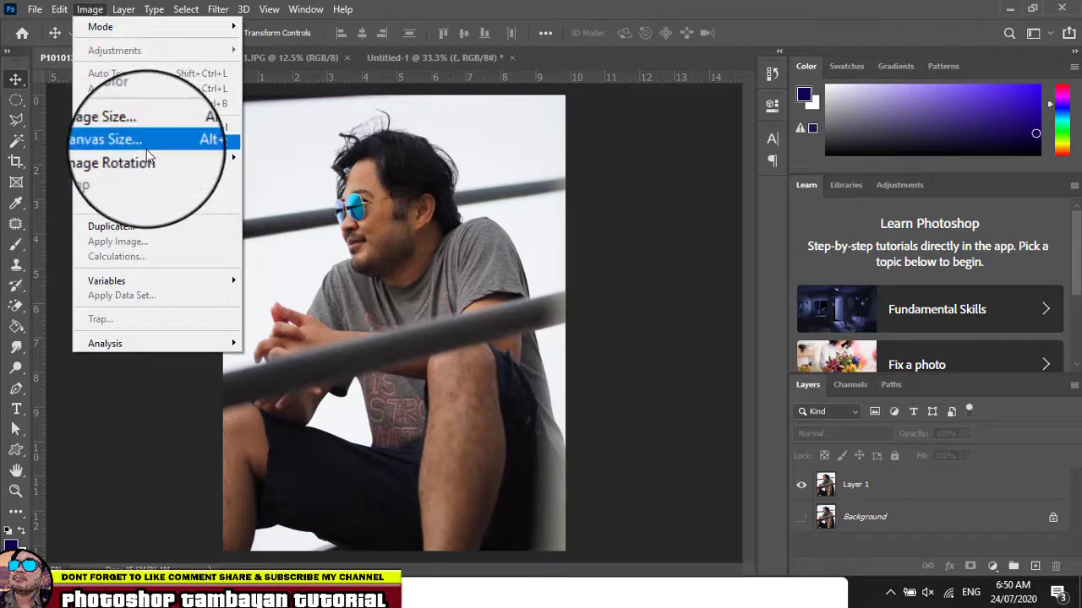
mouse_move(64, 10)
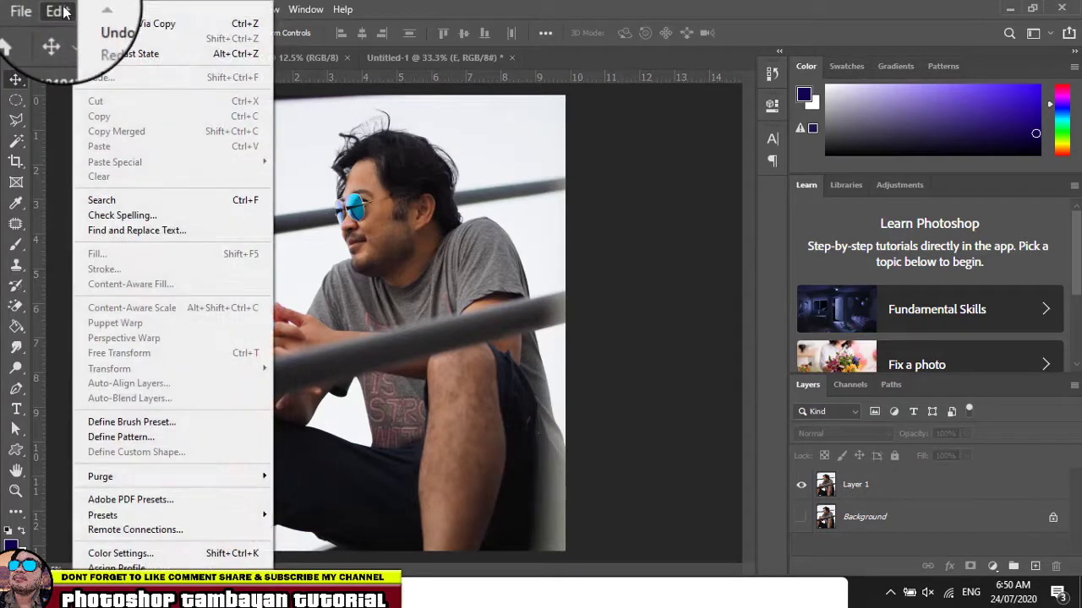
click(701, 330)
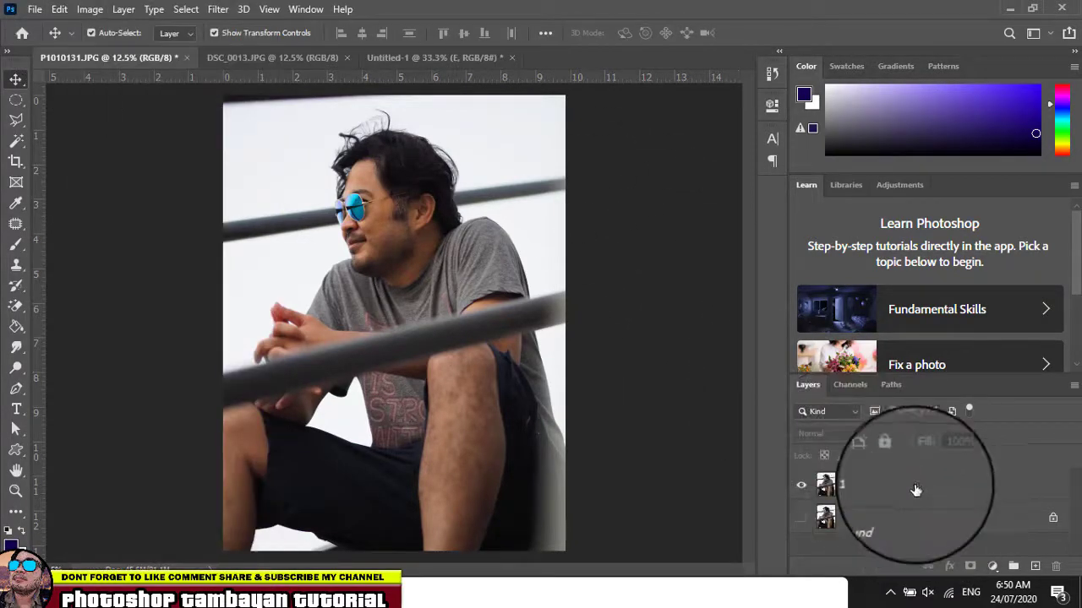
Apply a Shadows/Highlights adjustment to Layer 1 with Shadows at 20% and Highlights at 10%
click(909, 485)
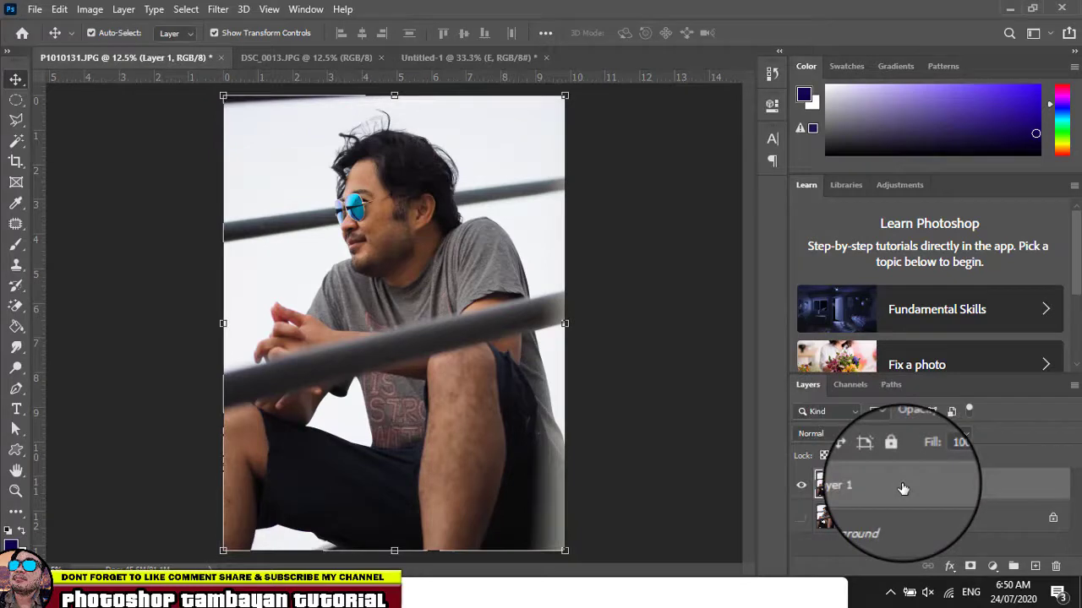
click(90, 11)
mouse_move(118, 50)
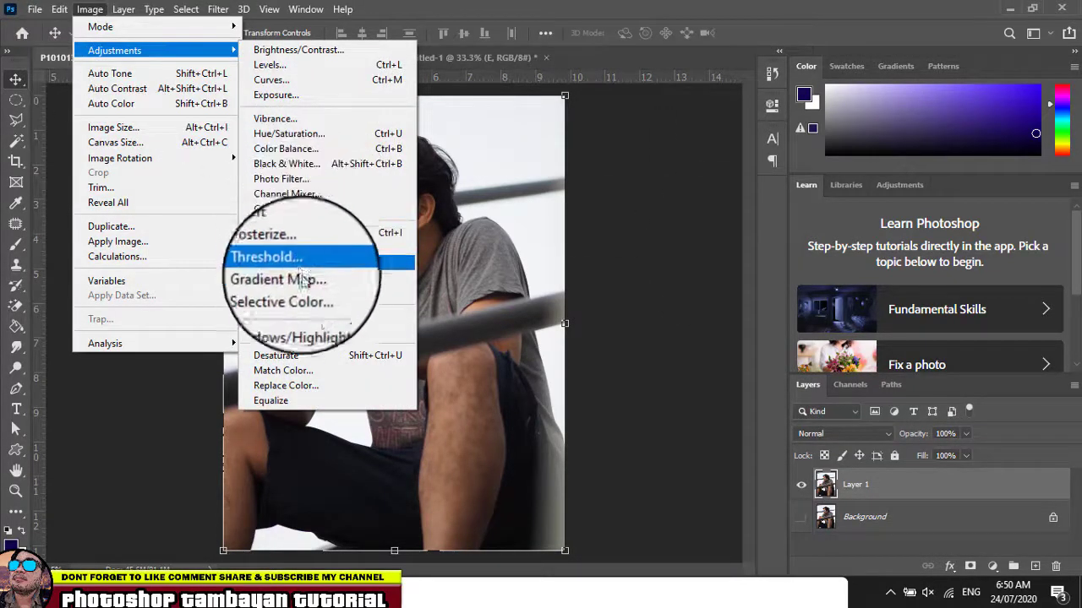
click(322, 318)
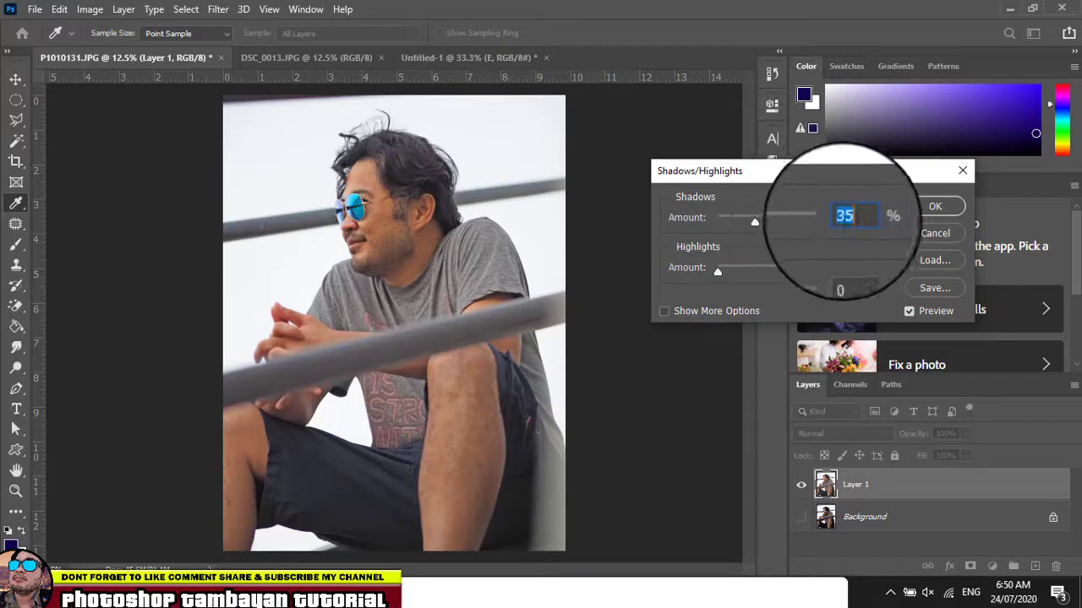
text(20)
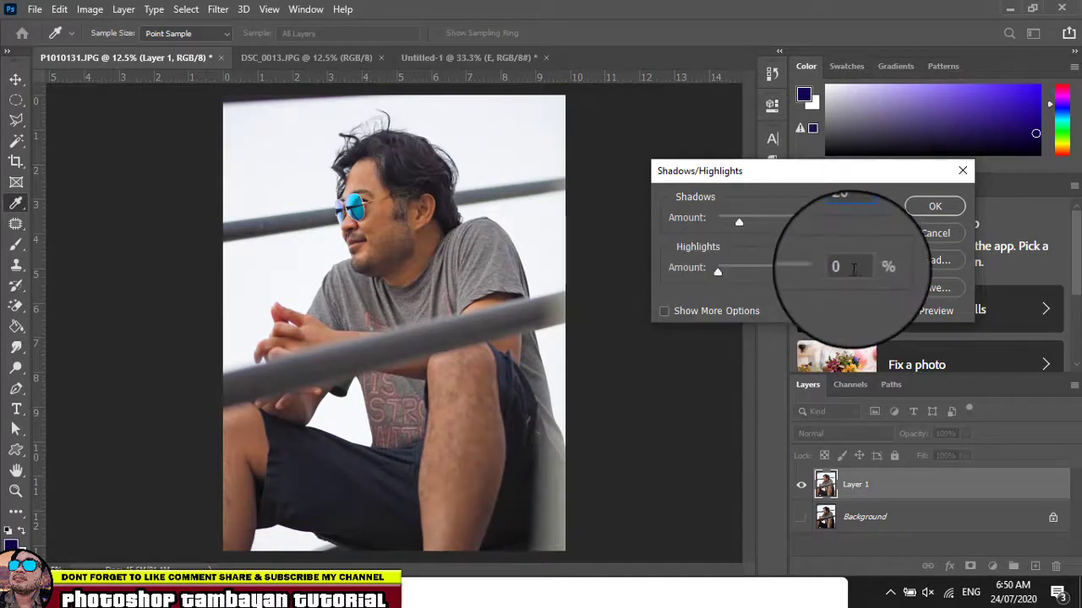
drag(856, 268, 813, 272)
text(10)
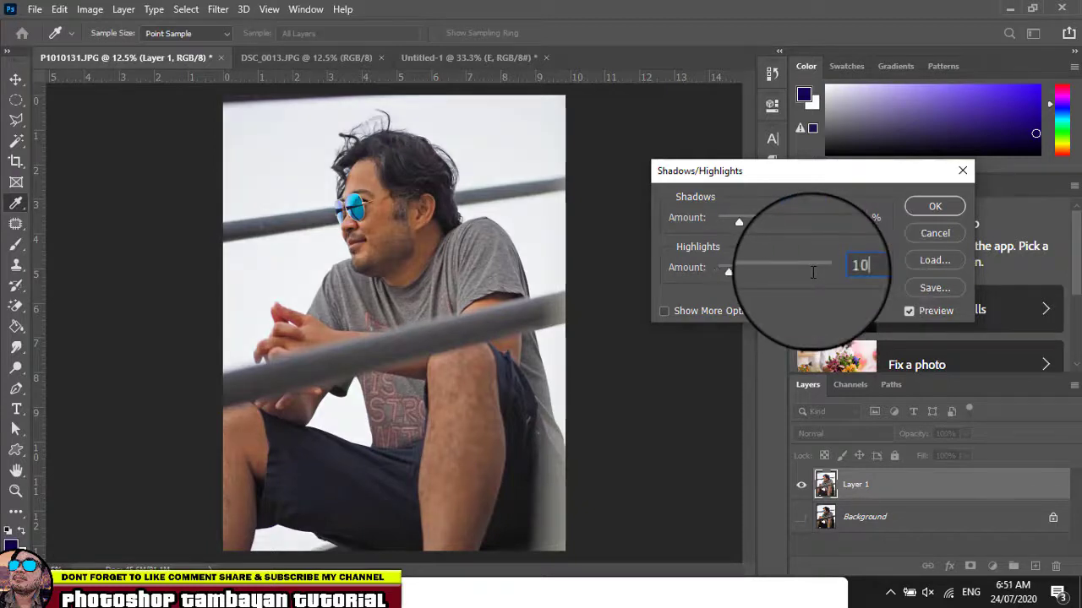
click(933, 206)
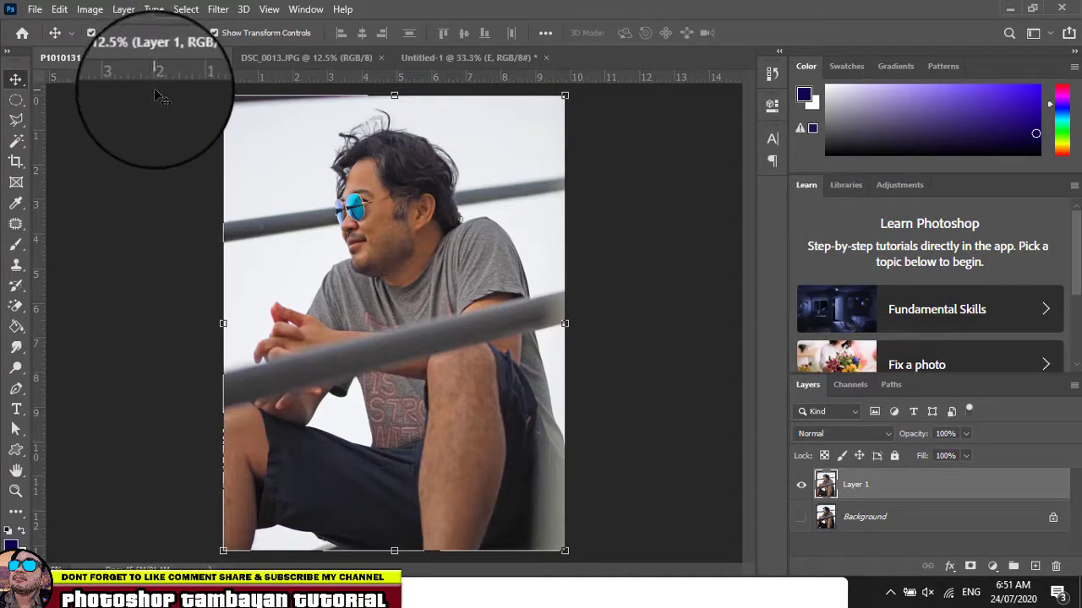
Apply the Unsharp Mask filter to Layer 1 with Amount 100%, Radius 2.0 pixels and Threshold 0 levels
click(218, 11)
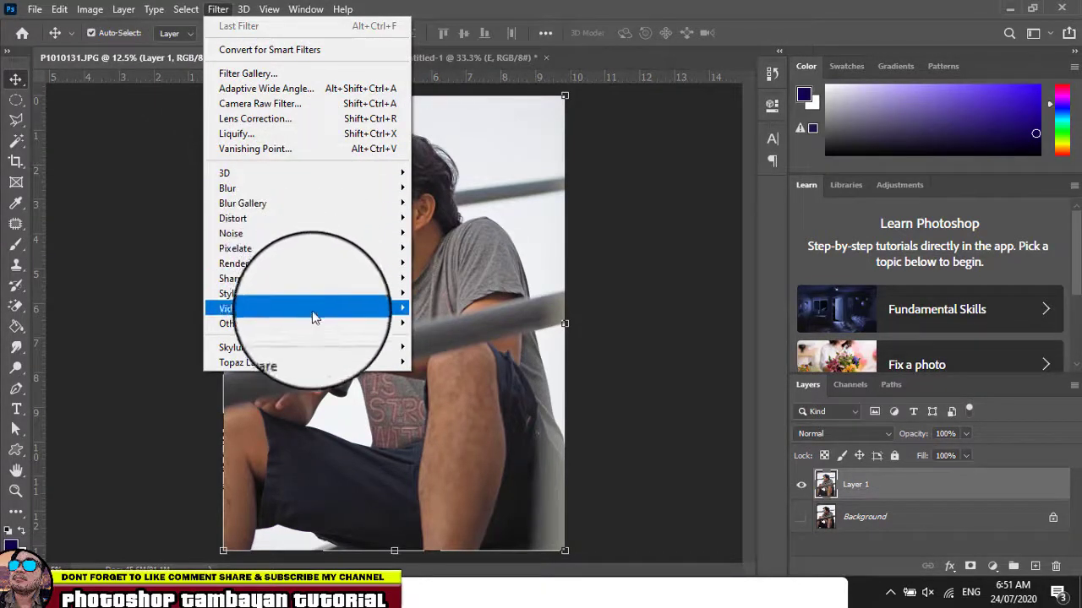
mouse_move(331, 275)
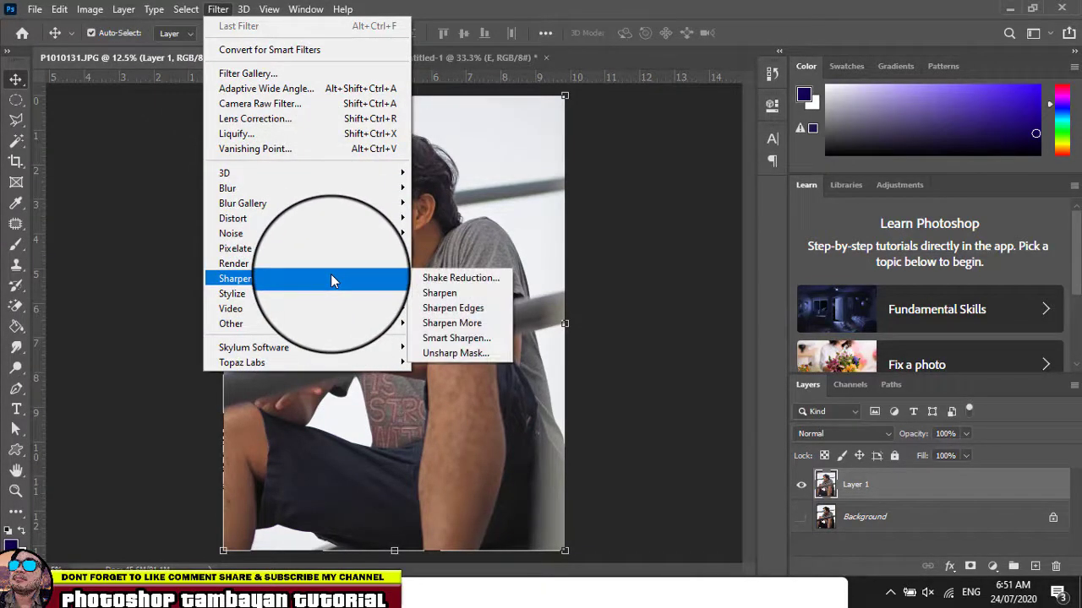
click(472, 354)
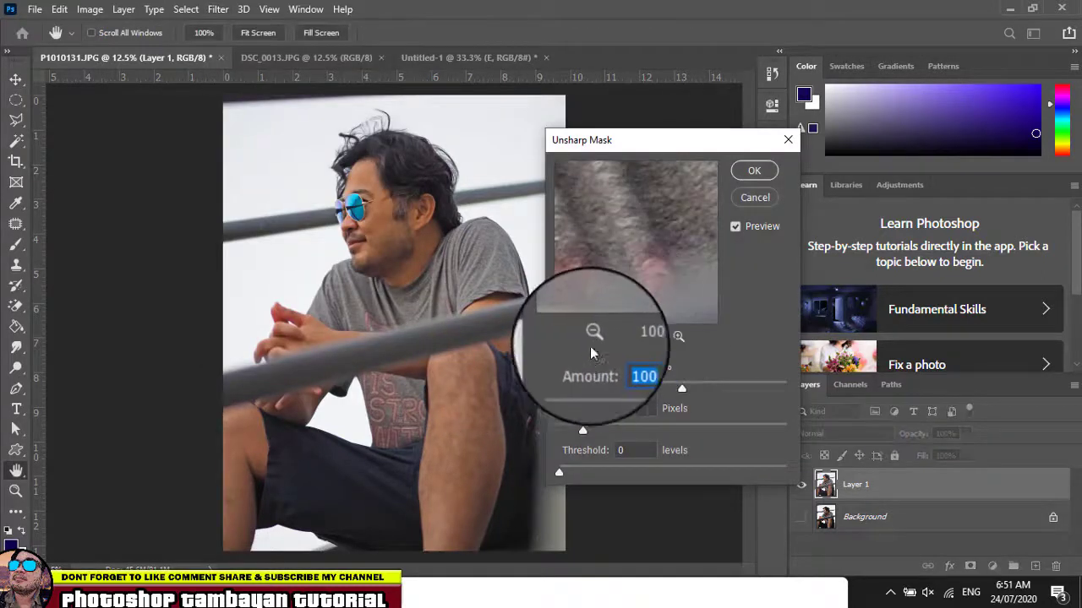
click(592, 336)
click(593, 337)
click(592, 337)
click(592, 336)
click(593, 336)
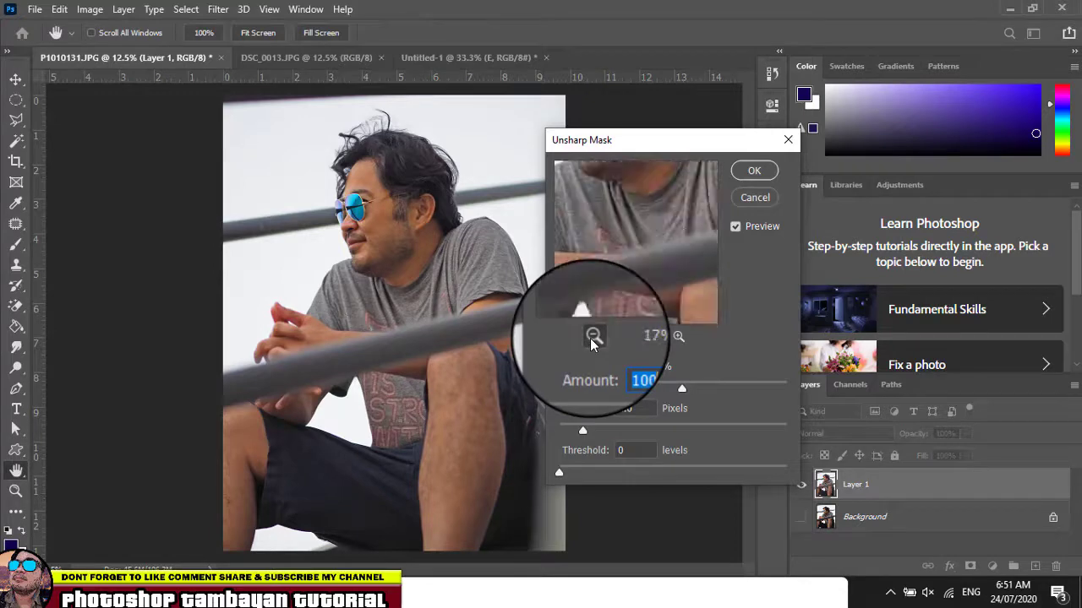
click(592, 336)
click(593, 336)
drag(661, 187, 640, 290)
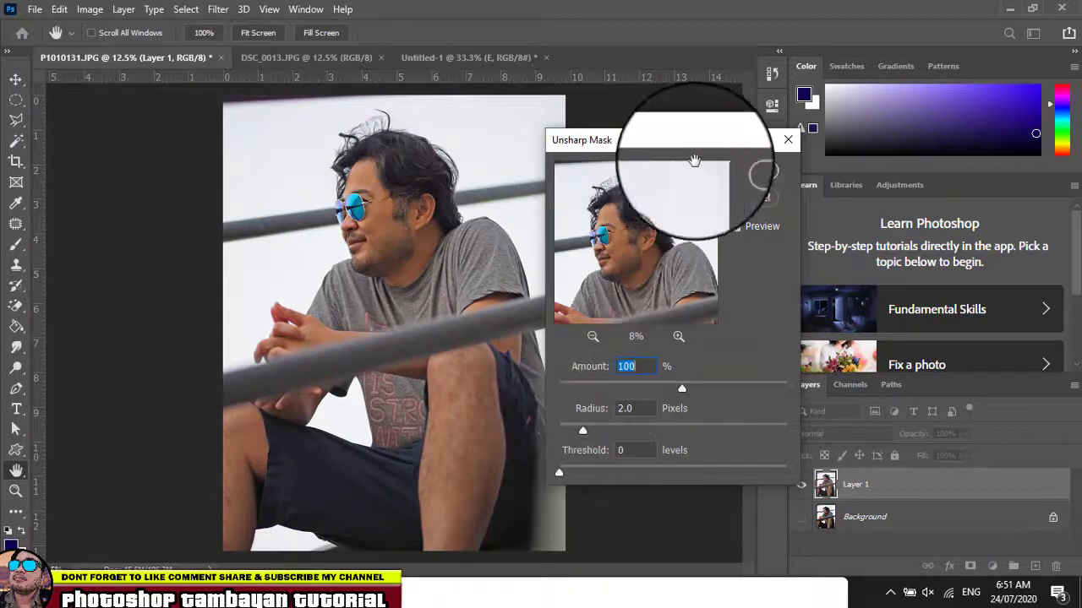
click(755, 173)
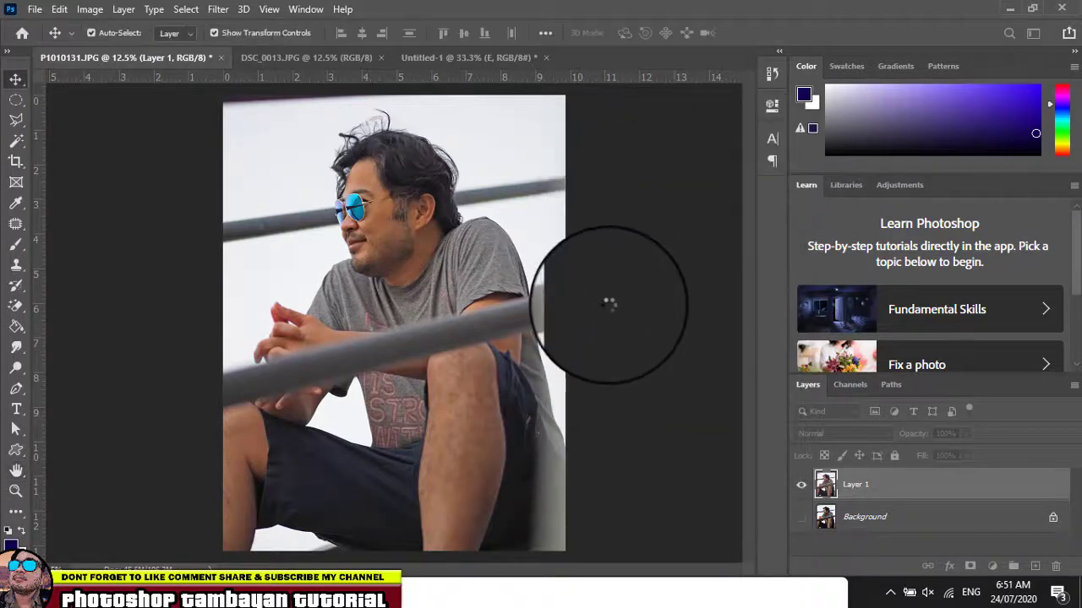
key(v)
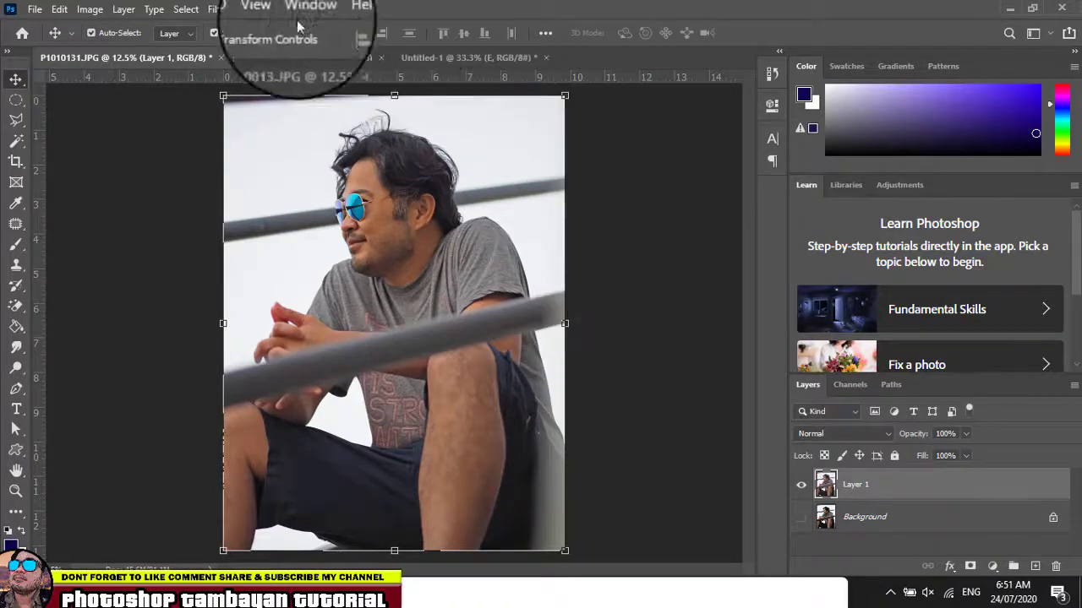
Apply the Reduce Noise filter to Layer 1 with Strength 5, Preserve Details 10%, Reduce Color Noise 20% and Sharpen Details 5%
click(218, 9)
click(221, 10)
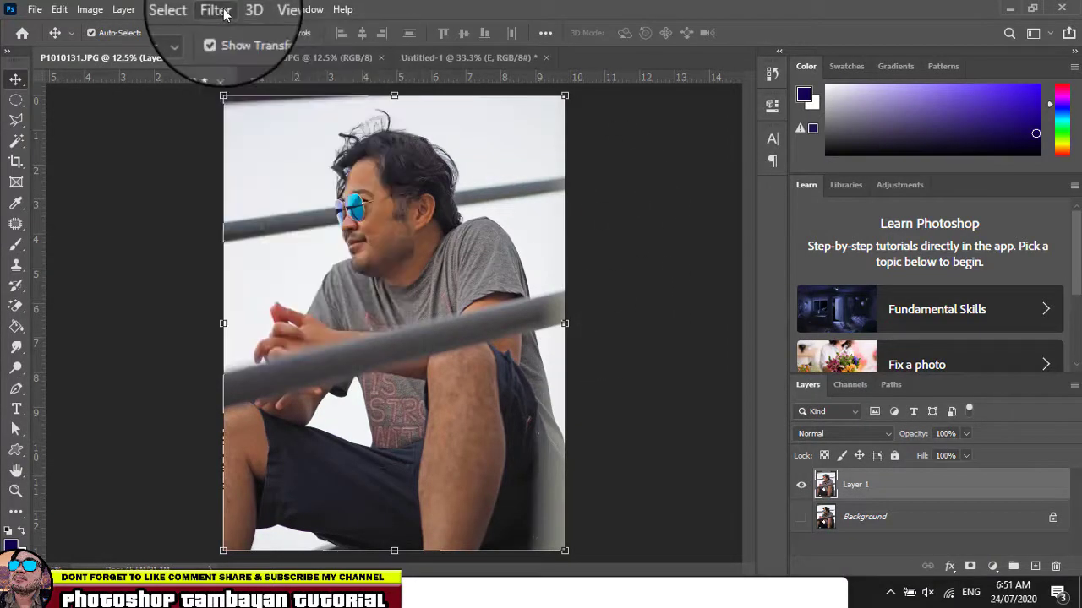
click(218, 9)
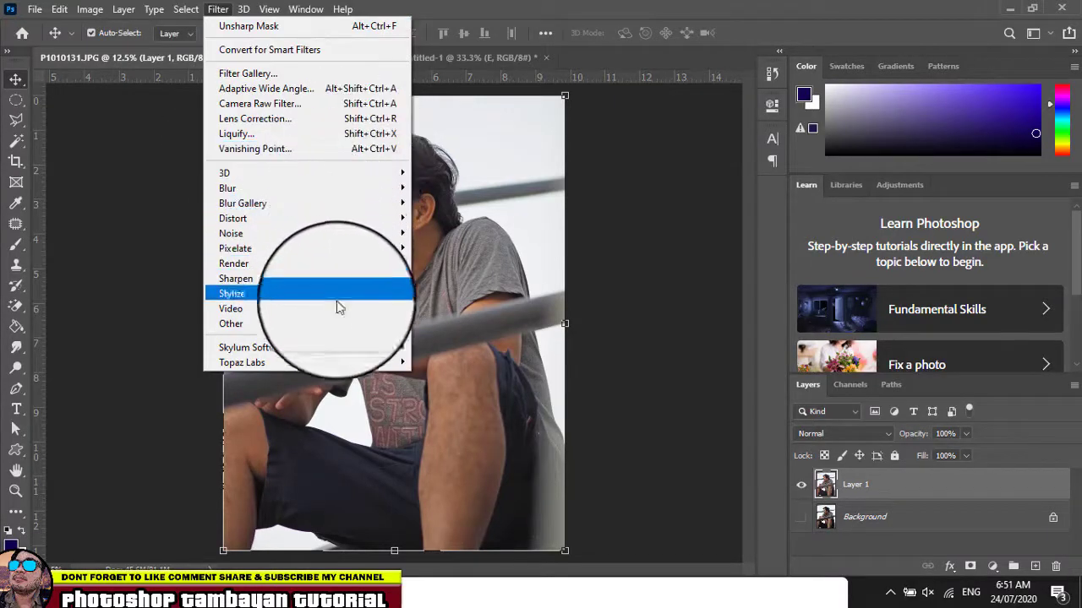
mouse_move(369, 237)
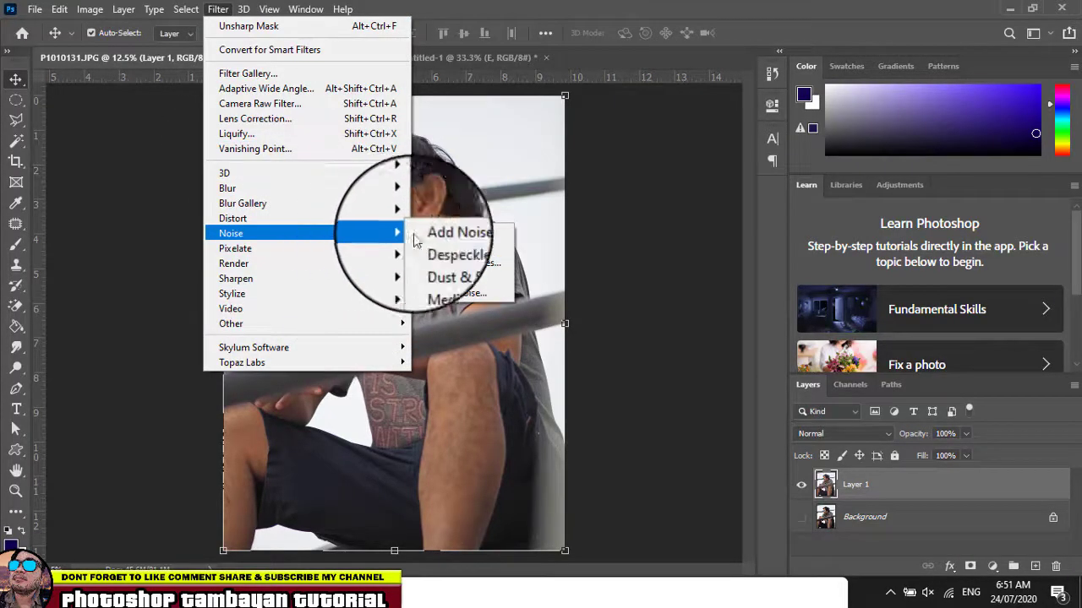
click(461, 293)
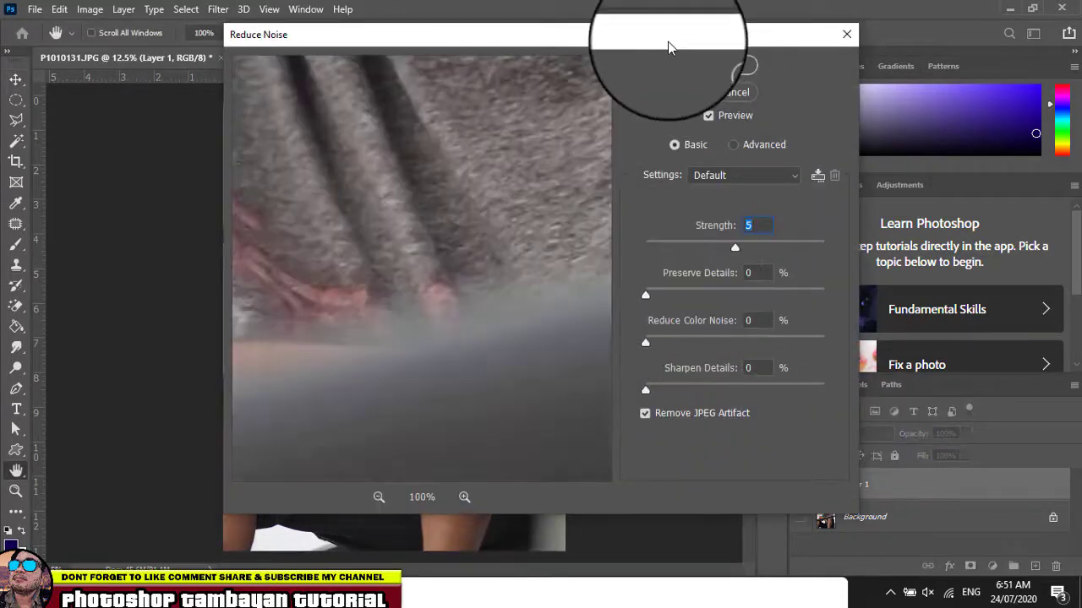
drag(667, 42, 915, 43)
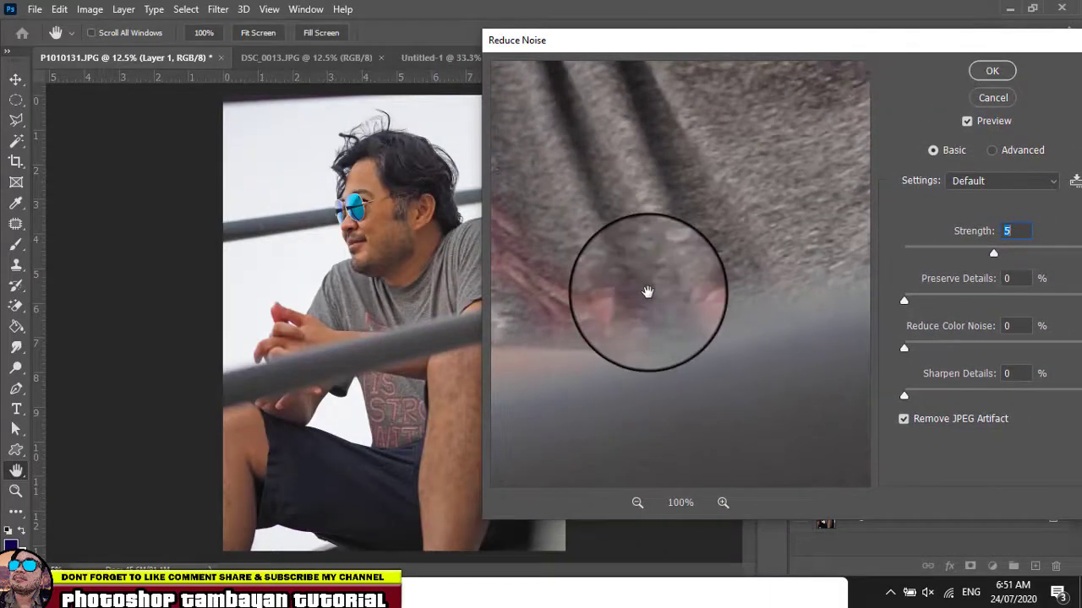
click(637, 505)
click(637, 505)
click(637, 505)
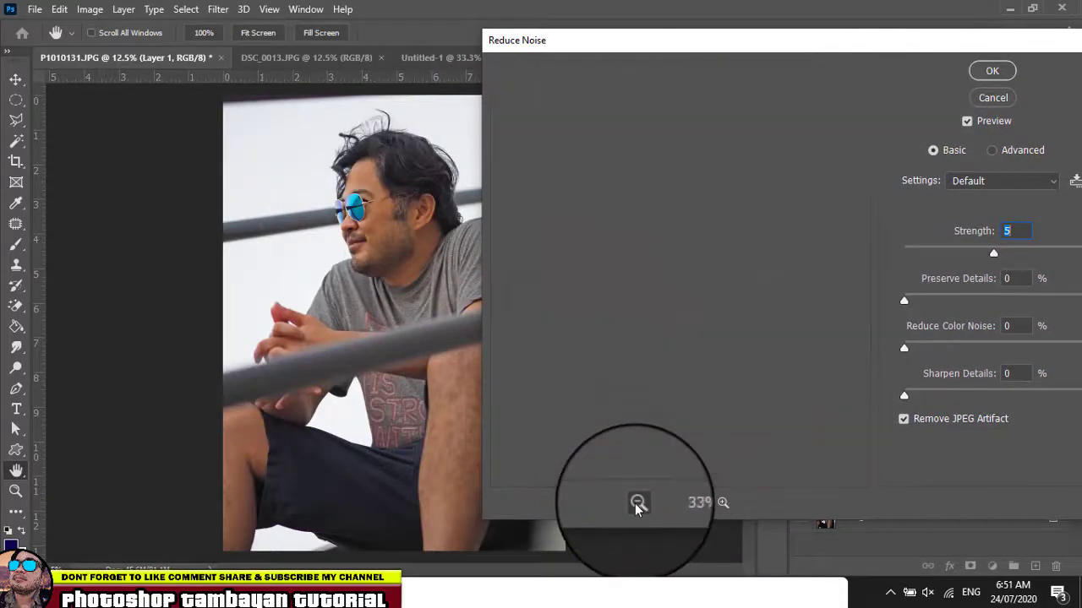
click(638, 505)
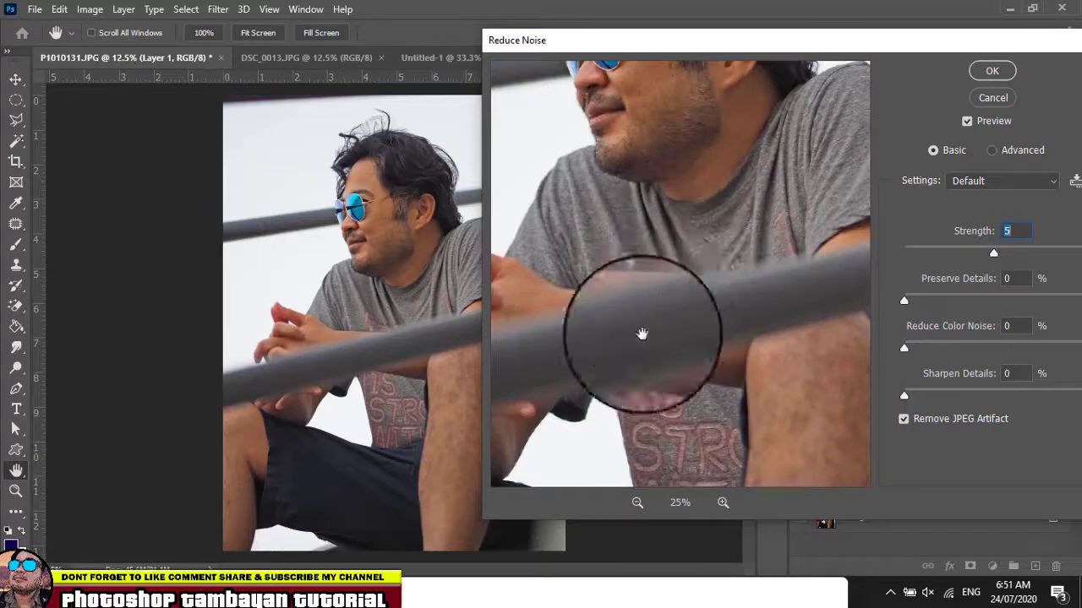
drag(693, 276, 620, 396)
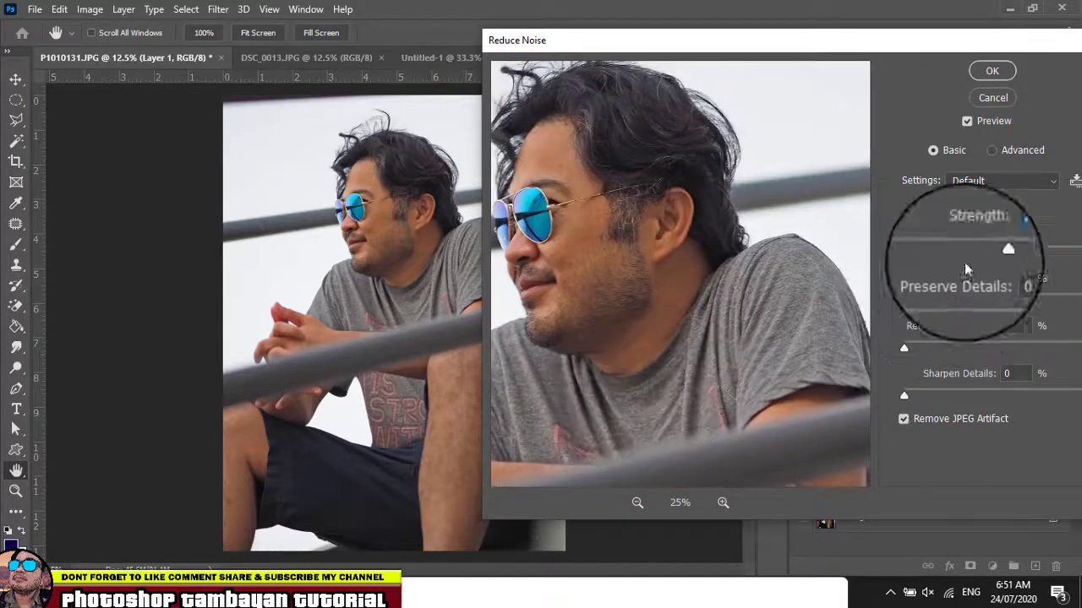
drag(921, 46, 809, 48)
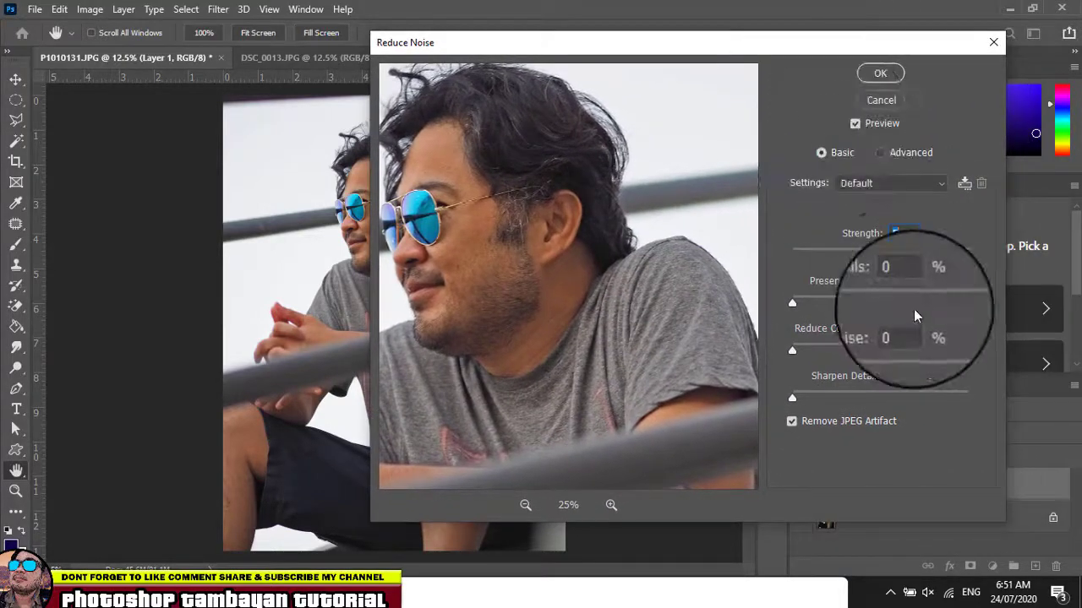
click(903, 283)
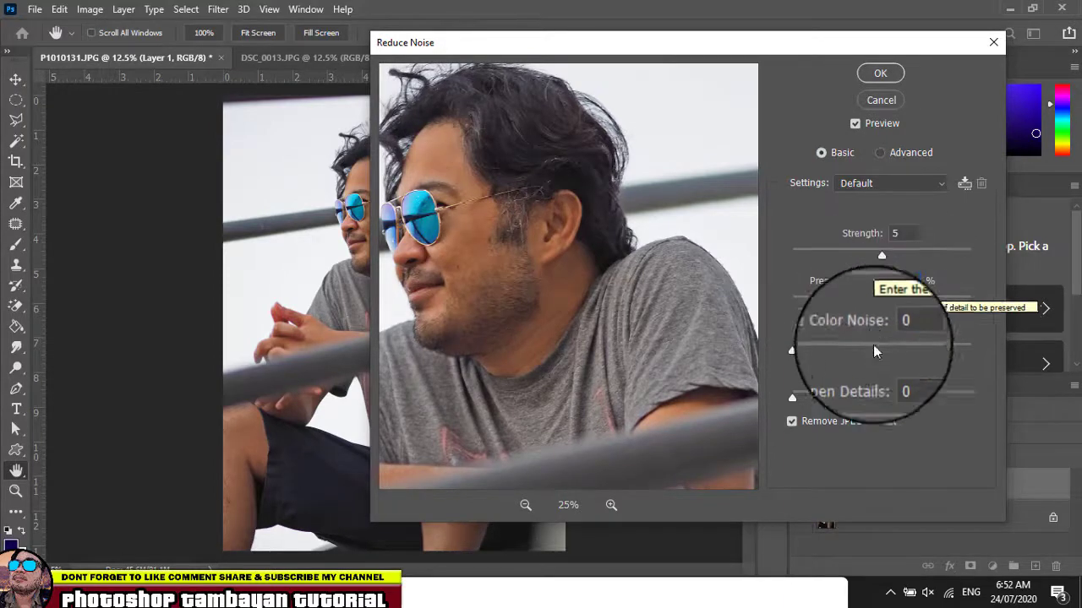
text(10)
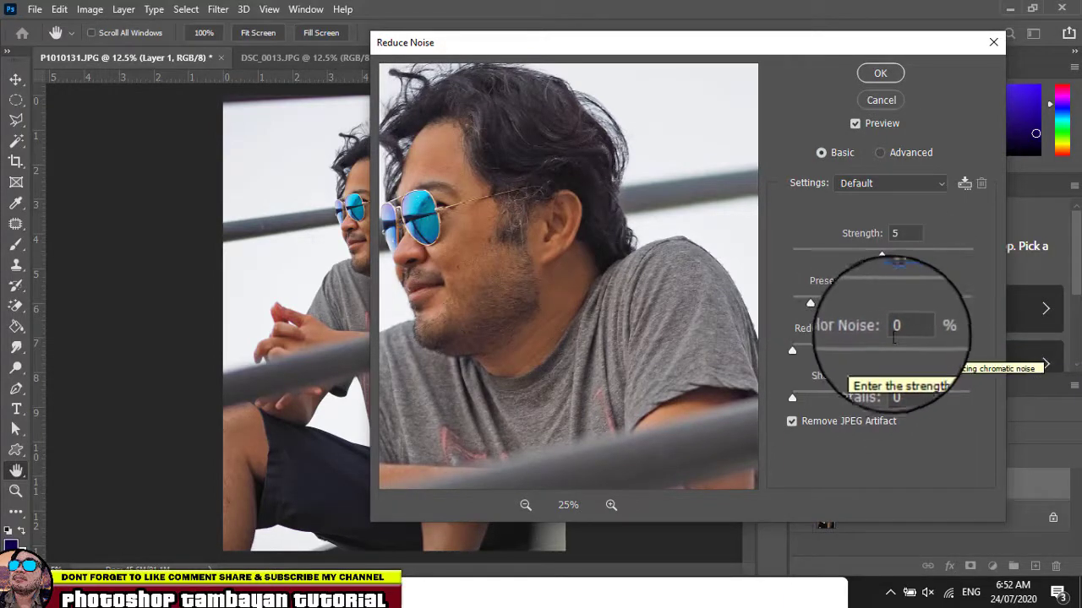
click(902, 329)
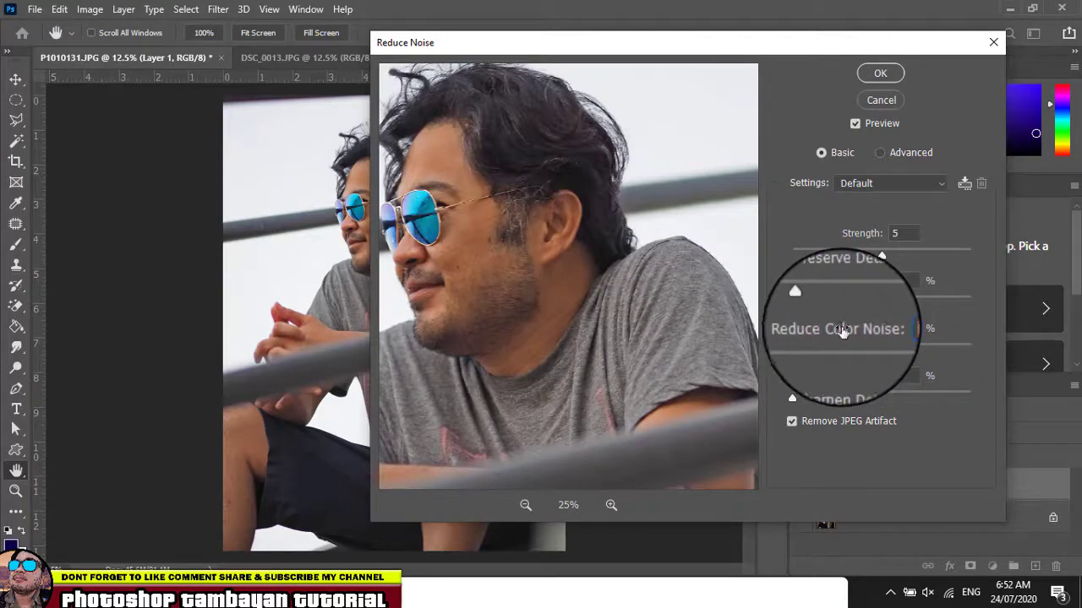
text(20)
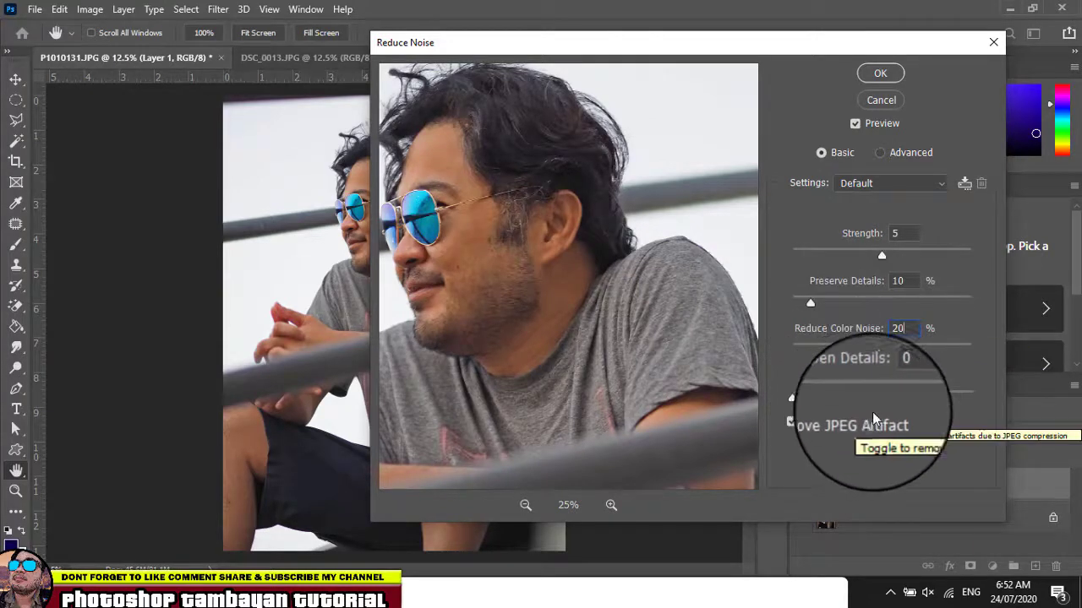
click(904, 375)
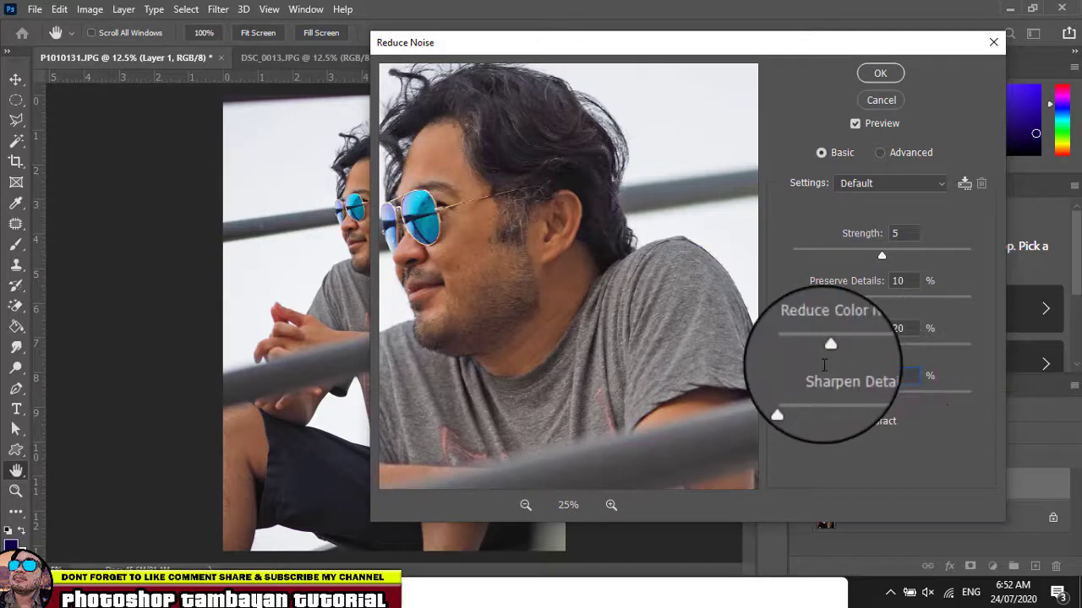
text(5)
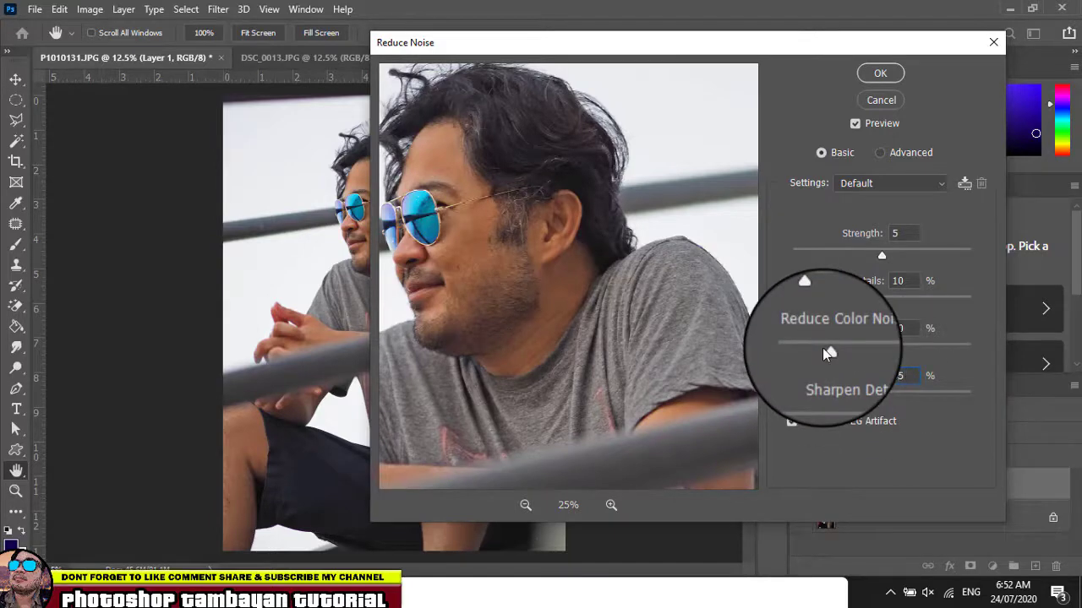
click(887, 74)
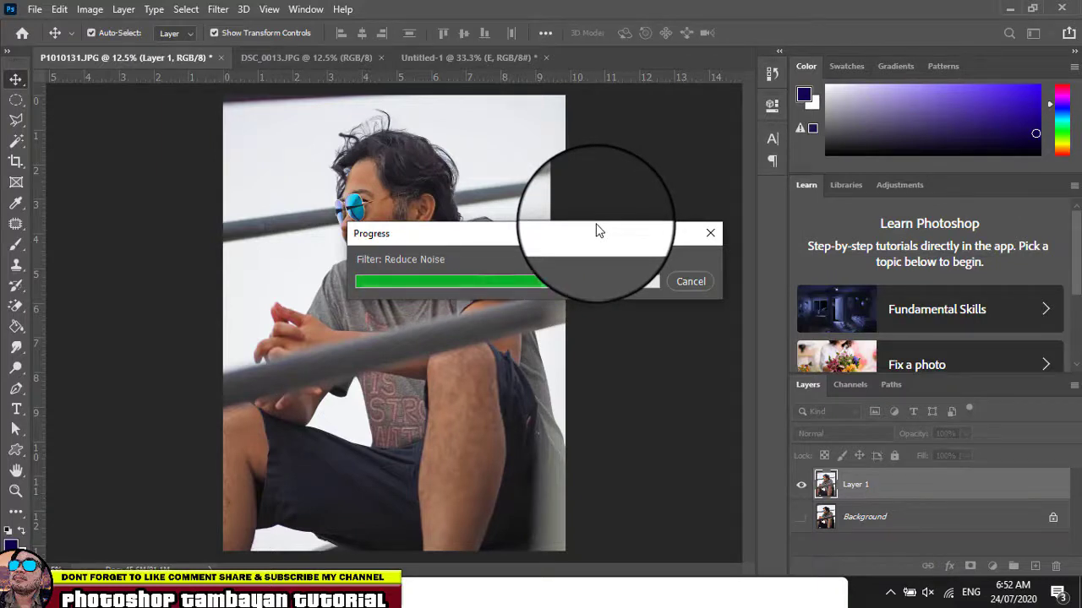
Apply the Filter Gallery's Poster Edges effect to Layer 1 with Edge Thickness 10, Edge Intensity 1 and Posterization 3
click(219, 9)
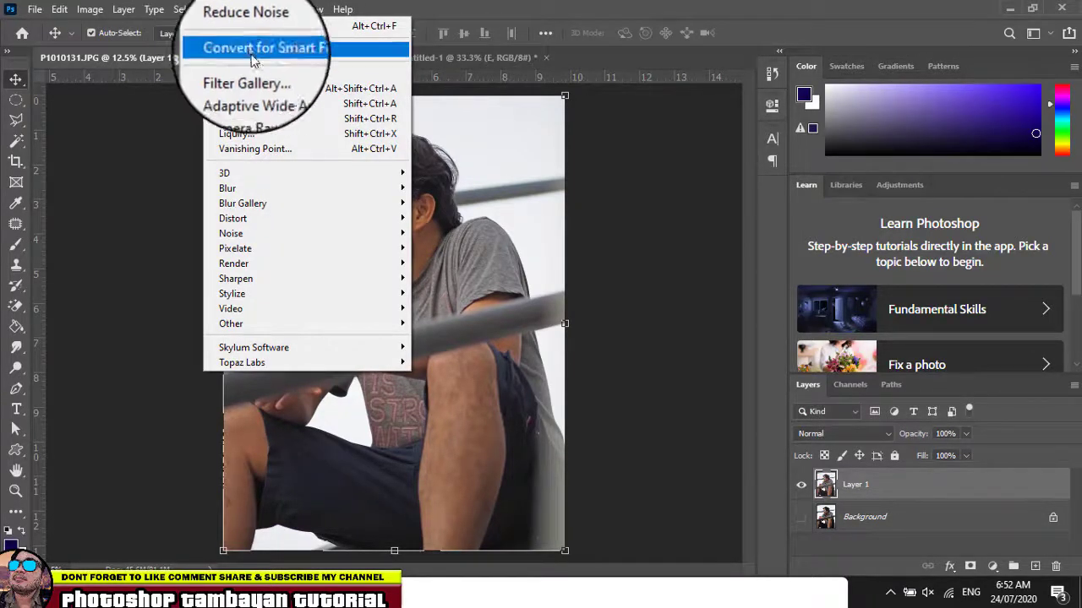
click(226, 75)
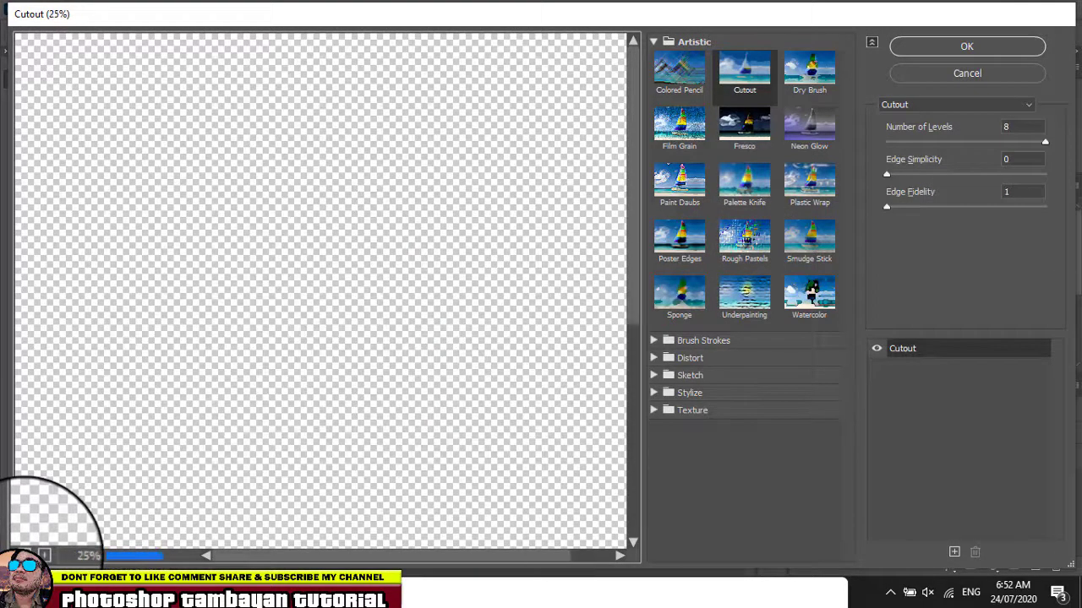
key(ctrl+minus)
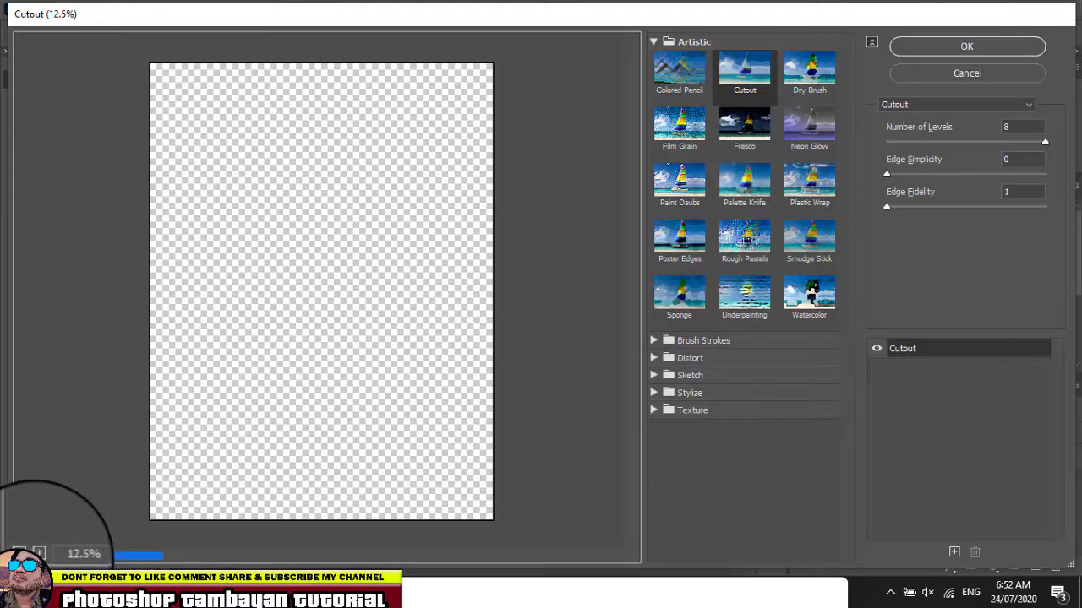
key(ctrl+plus)
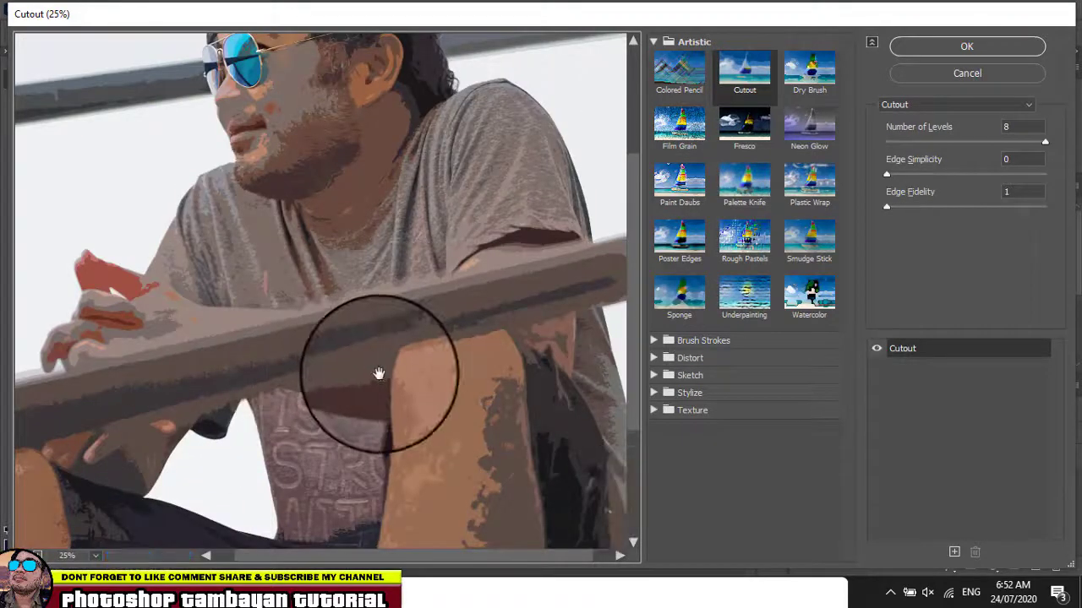
click(686, 239)
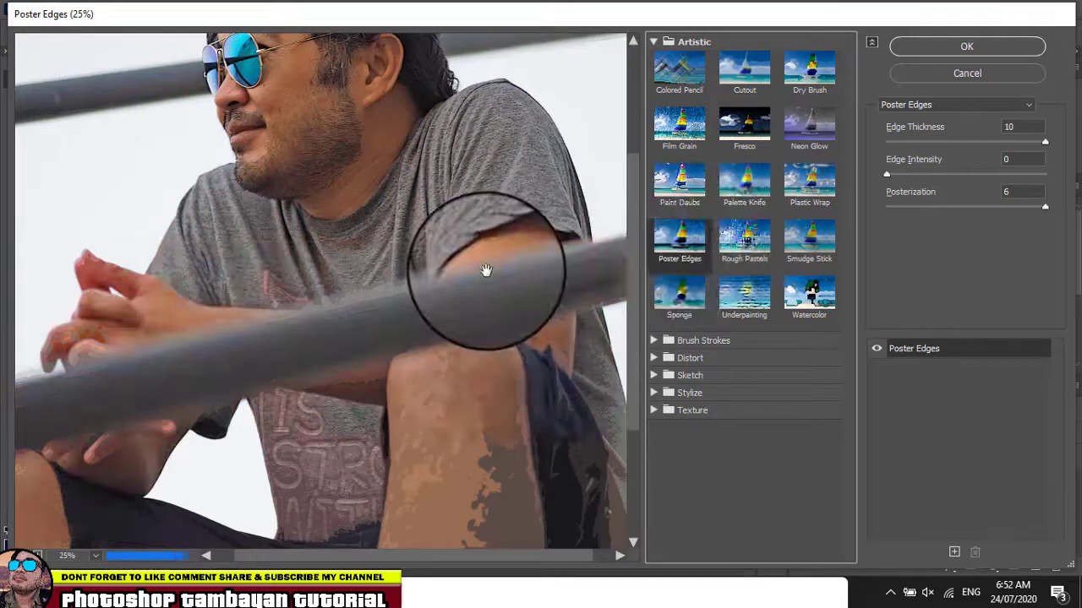
scroll(485, 271, up, 5)
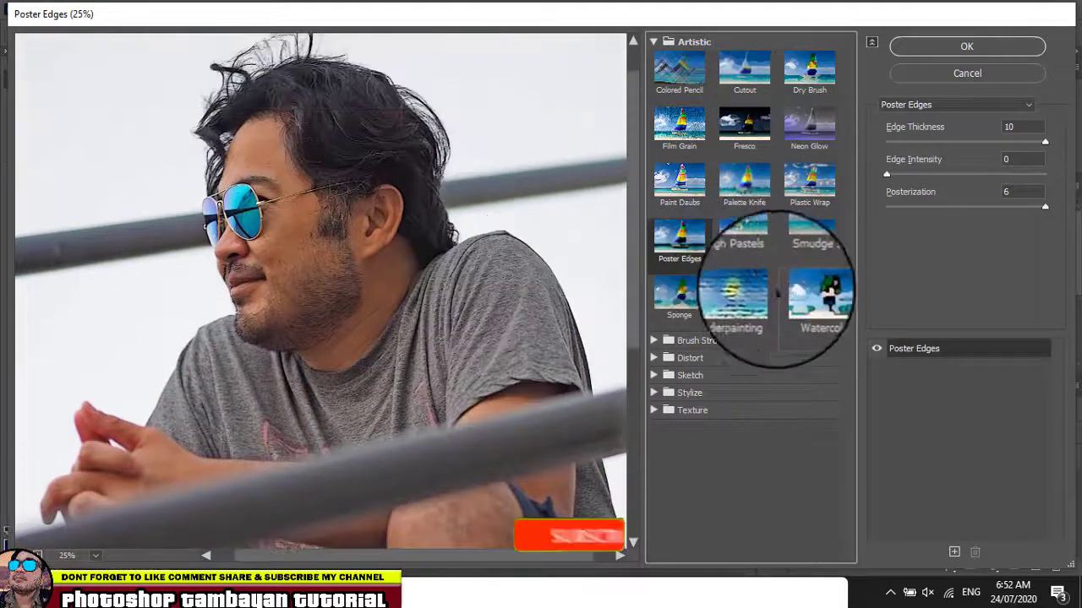
click(897, 176)
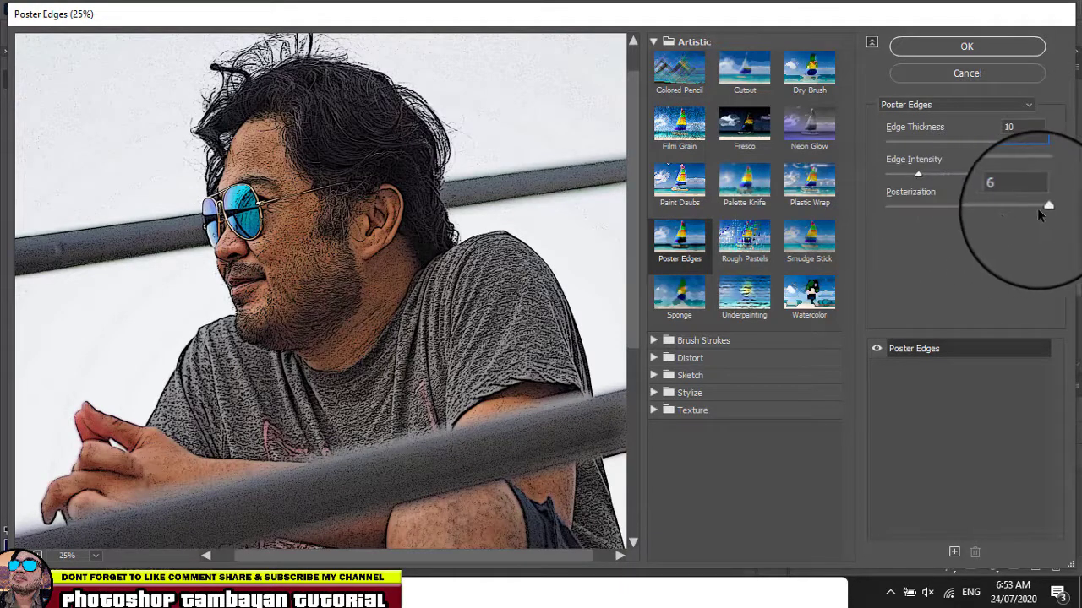
drag(1041, 211, 908, 216)
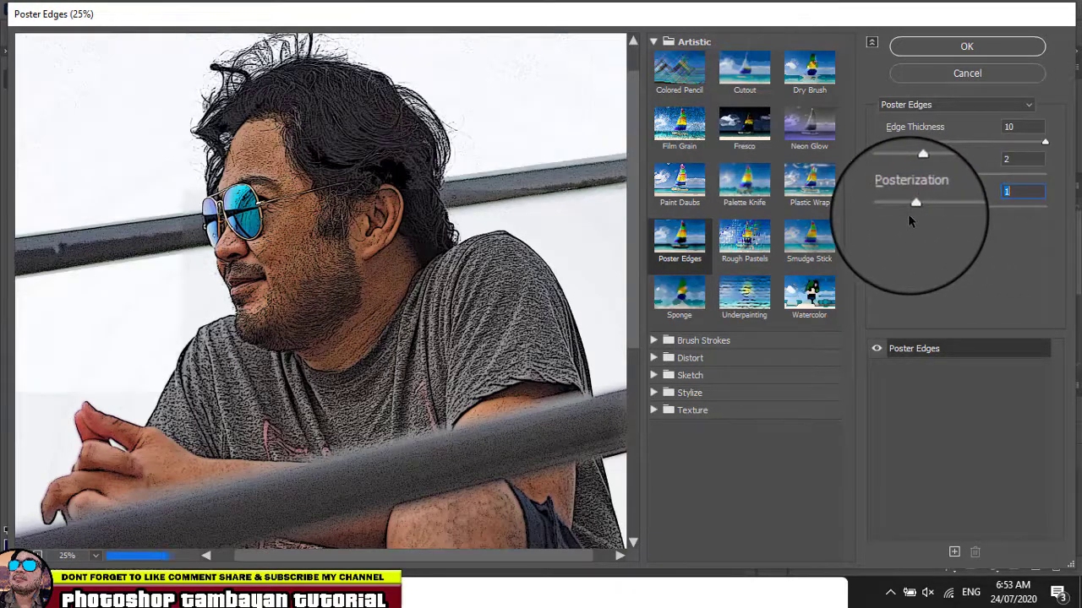
click(954, 211)
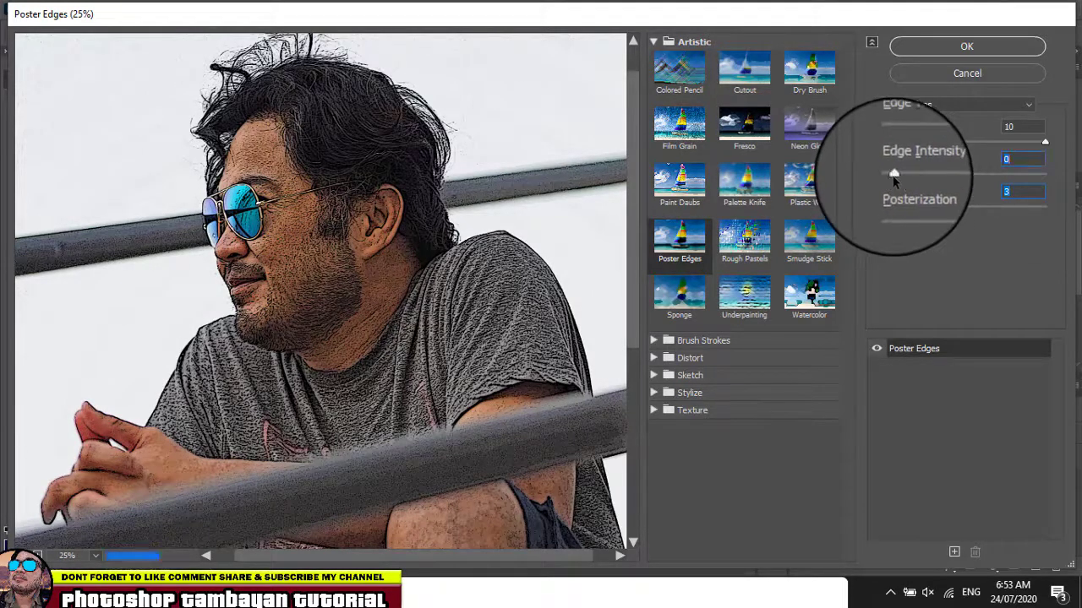
click(894, 178)
click(898, 175)
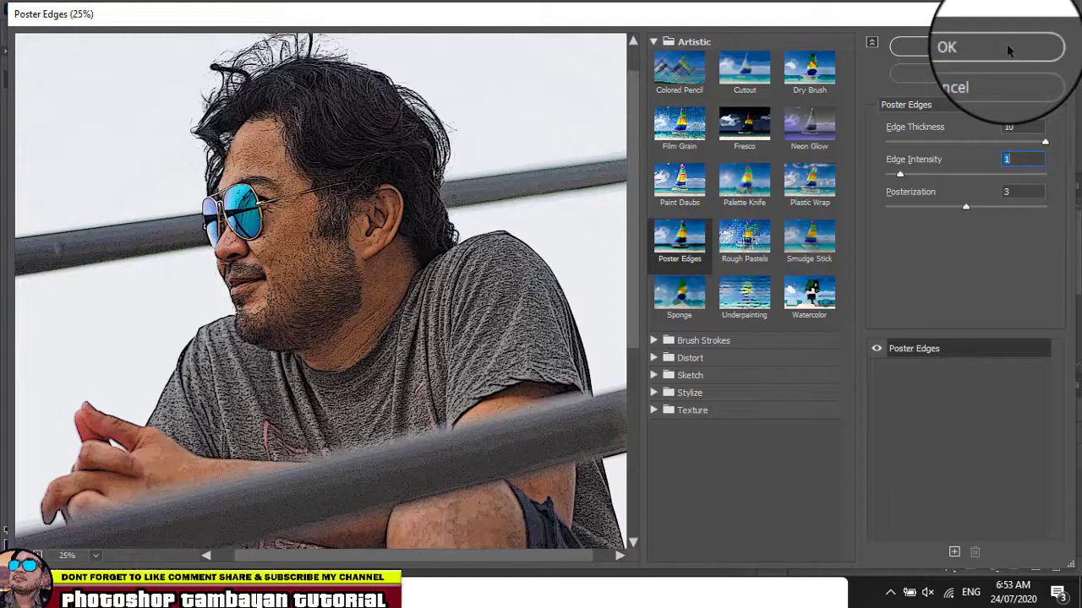
click(1008, 49)
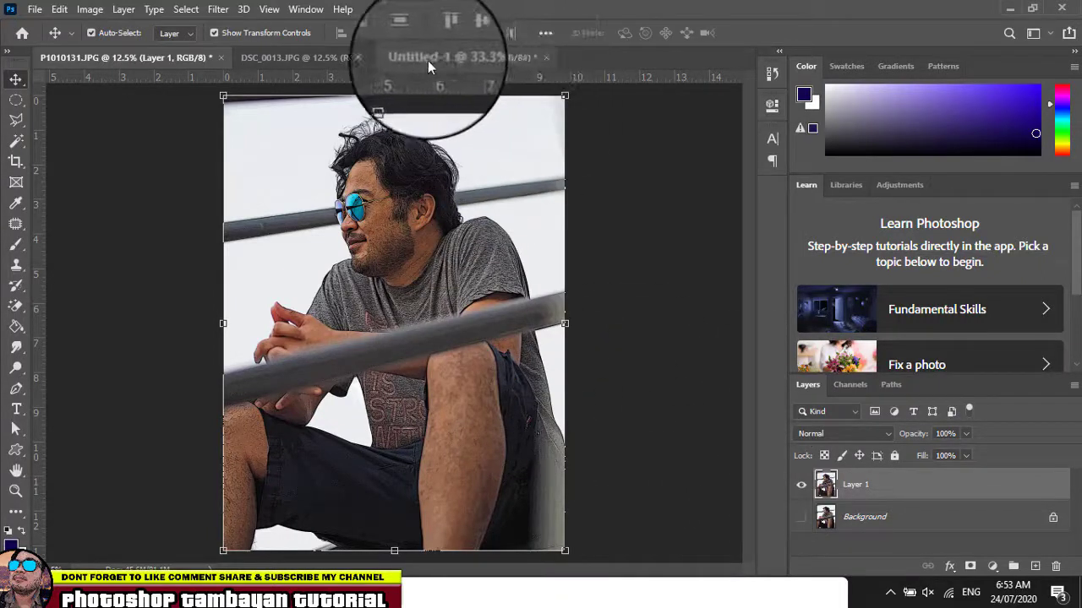
Add a reversed radial Gradient Fill layer beneath the E in Untitled-1, with the scale set to 319%
click(452, 60)
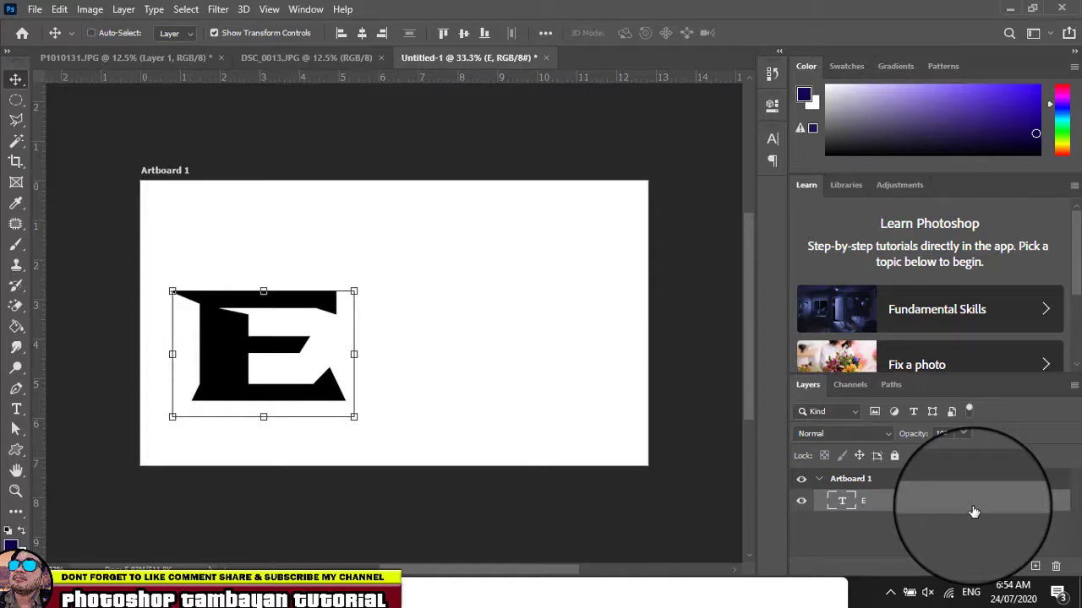
click(1035, 568)
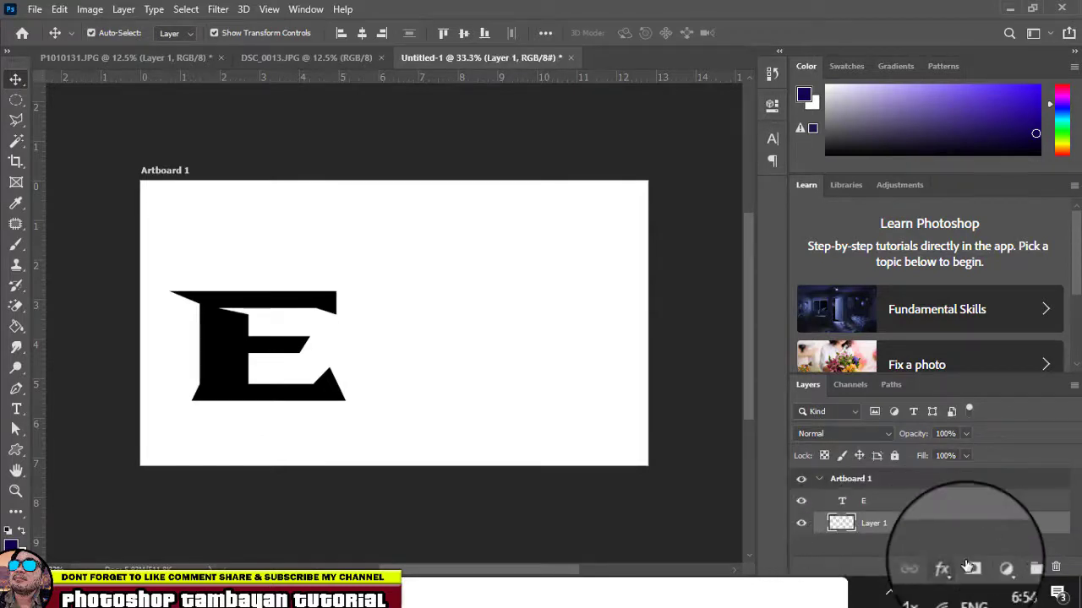
click(992, 566)
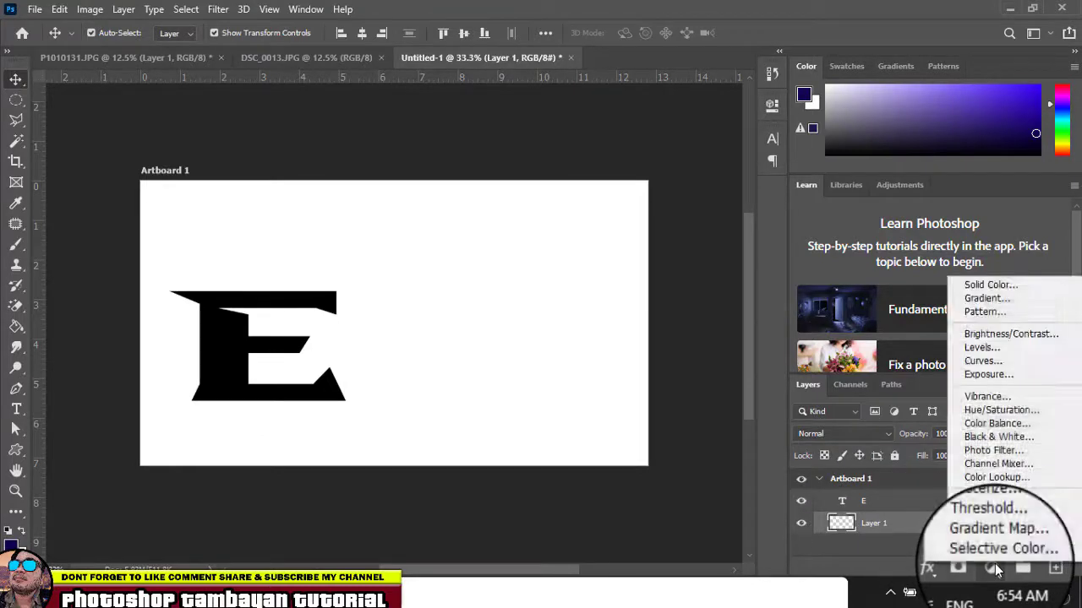
click(973, 307)
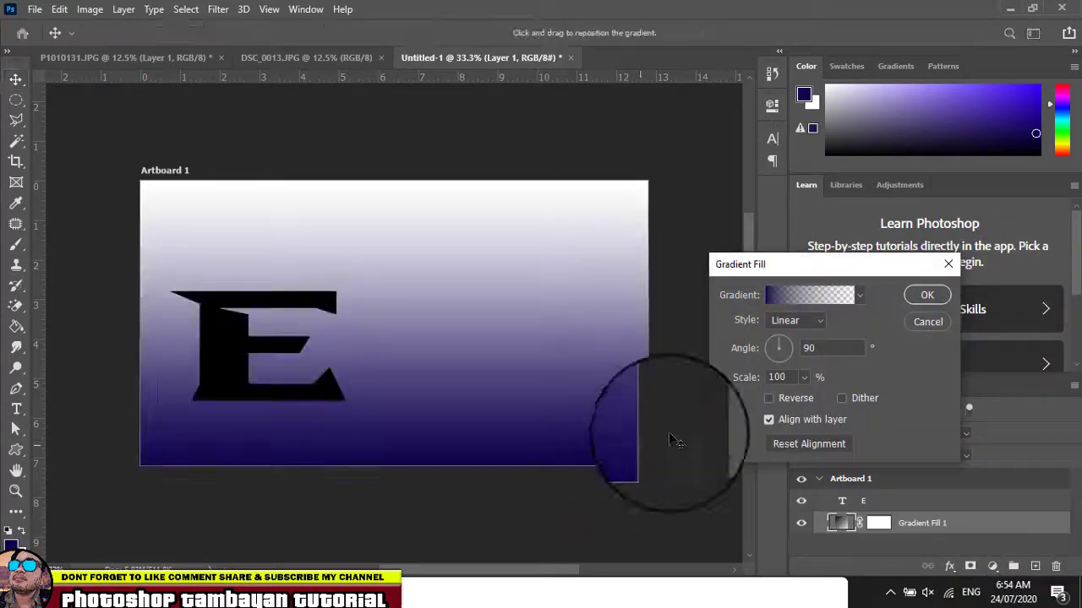
click(814, 321)
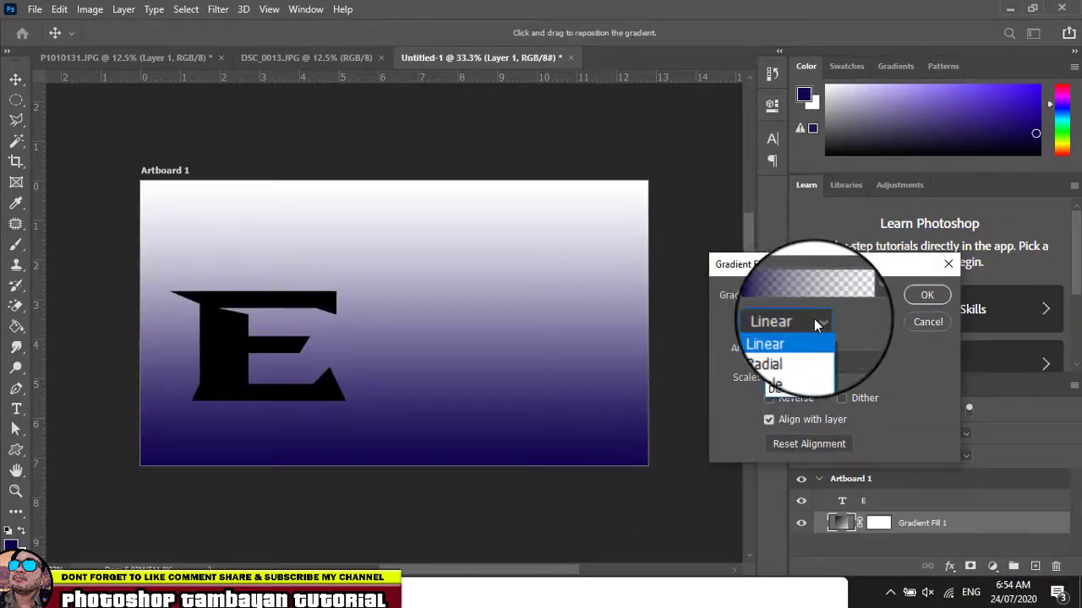
click(796, 350)
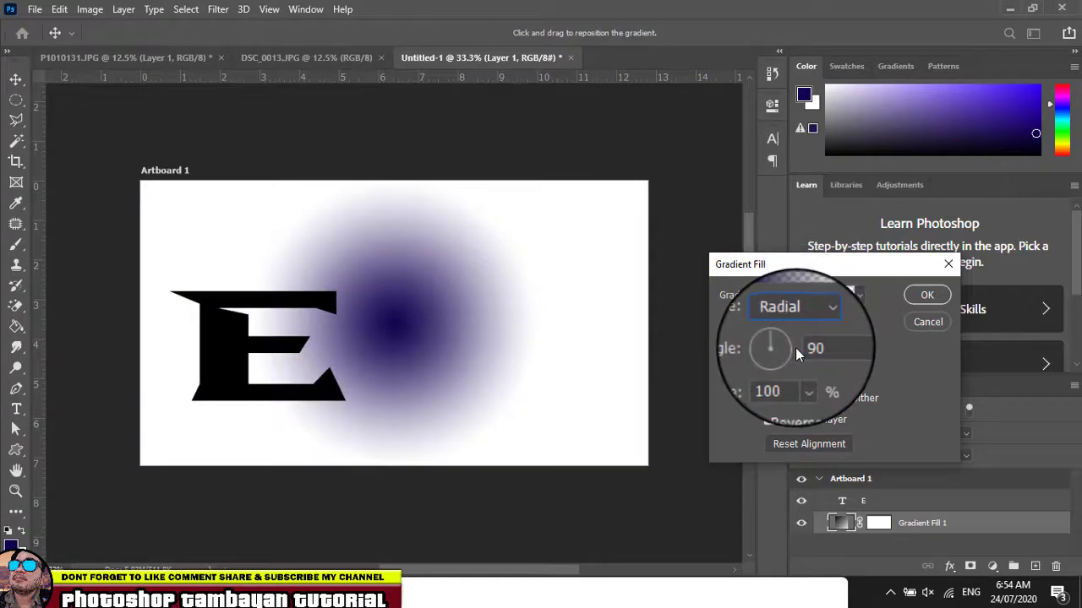
click(788, 402)
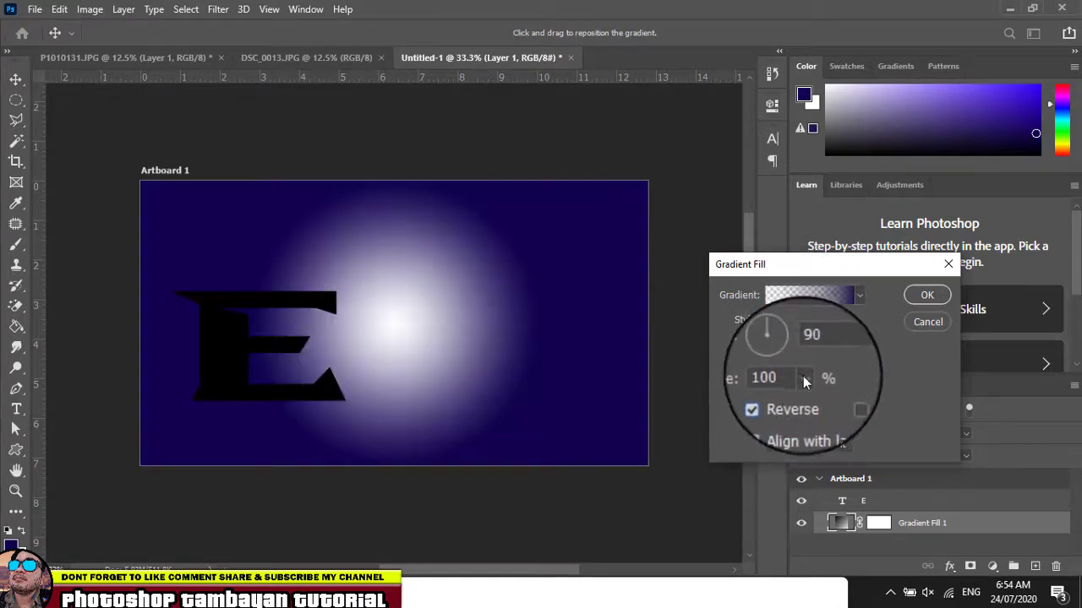
click(803, 380)
drag(811, 395, 819, 399)
click(927, 295)
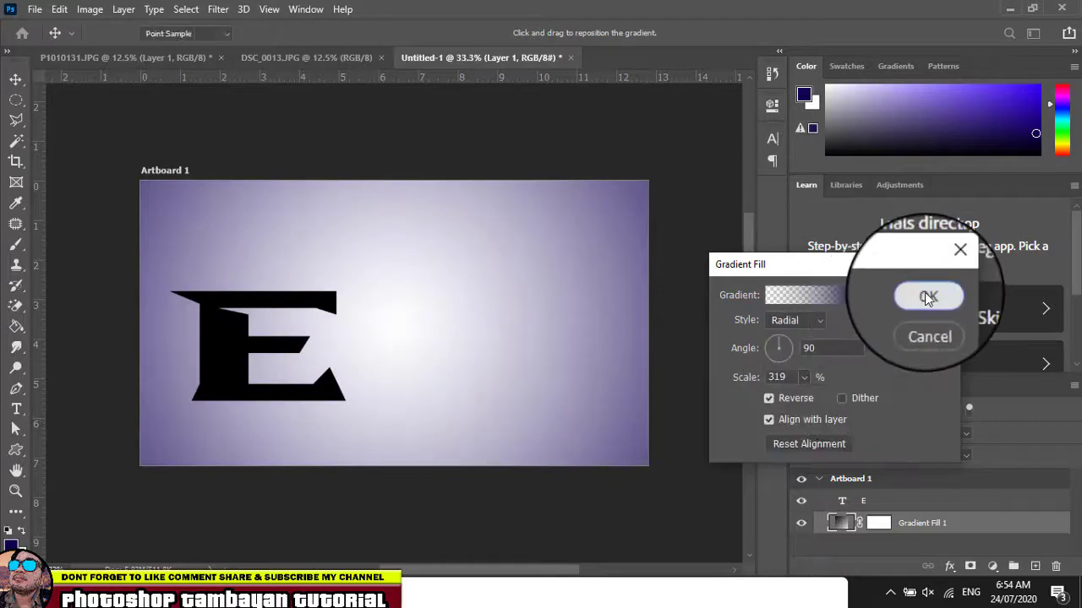
Add a Stroke layer style to the letter E with its color set to white (ffffff)
click(242, 350)
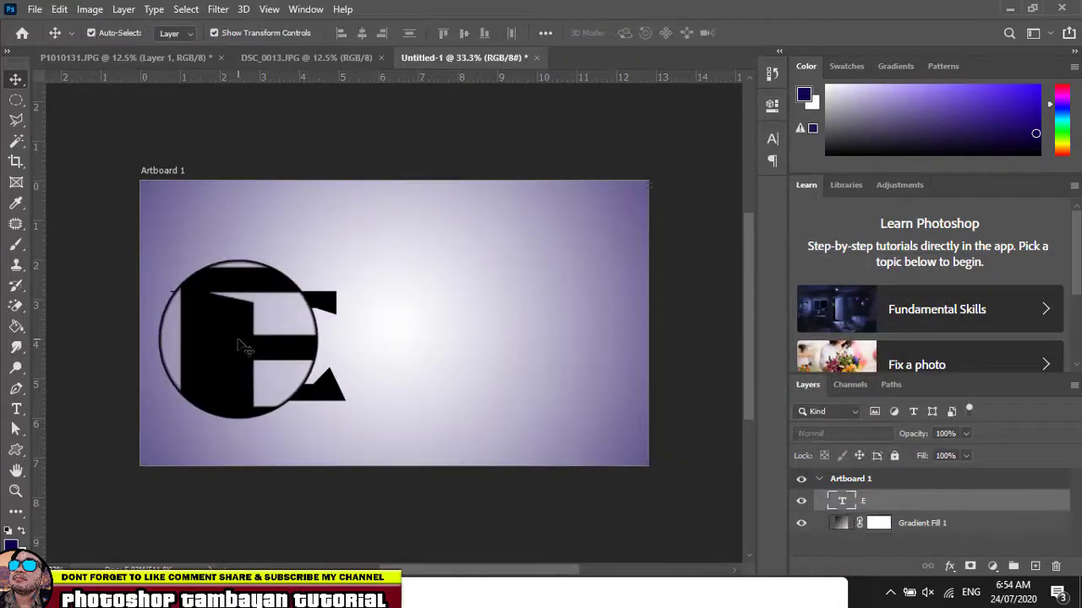
click(948, 566)
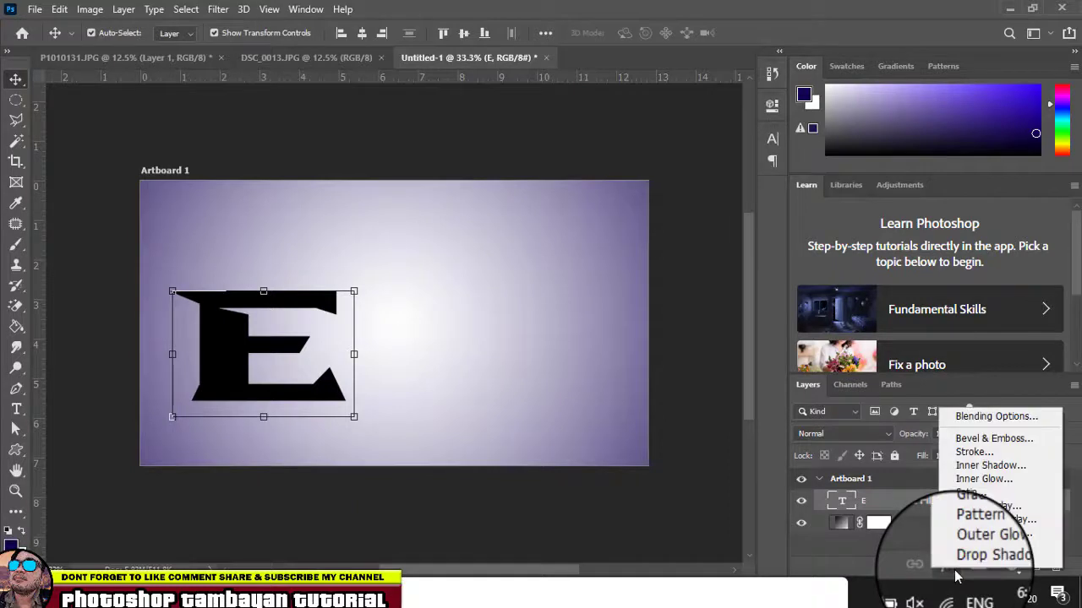
click(997, 418)
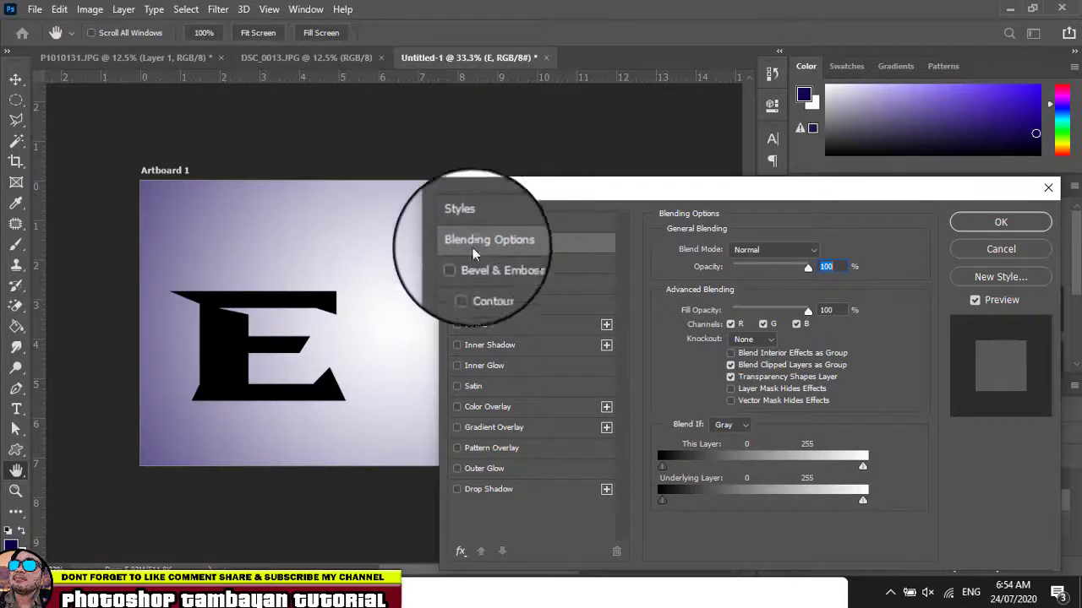
click(477, 327)
click(699, 363)
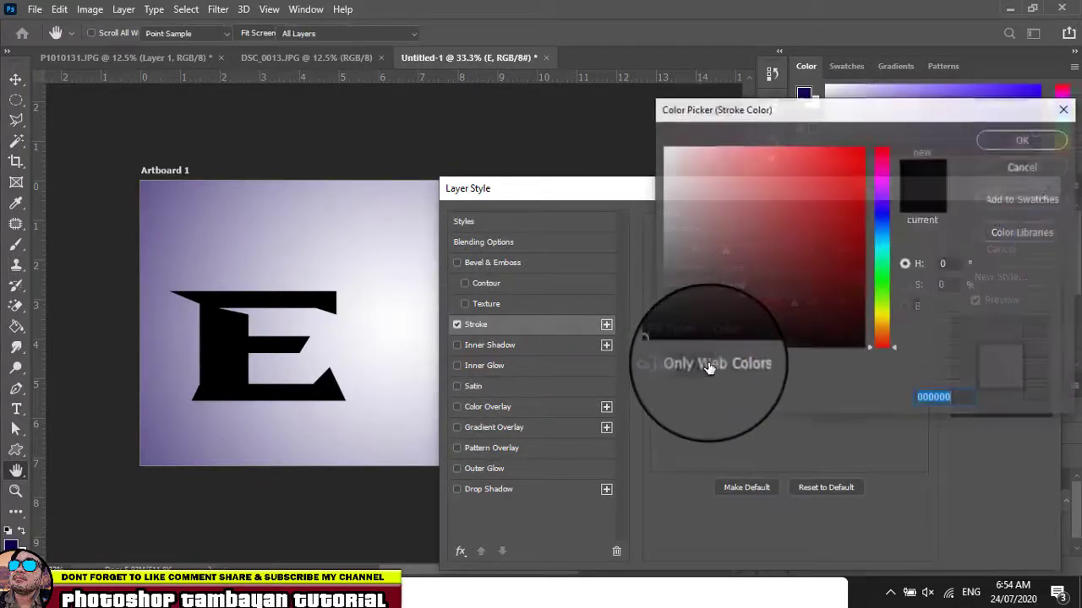
click(664, 149)
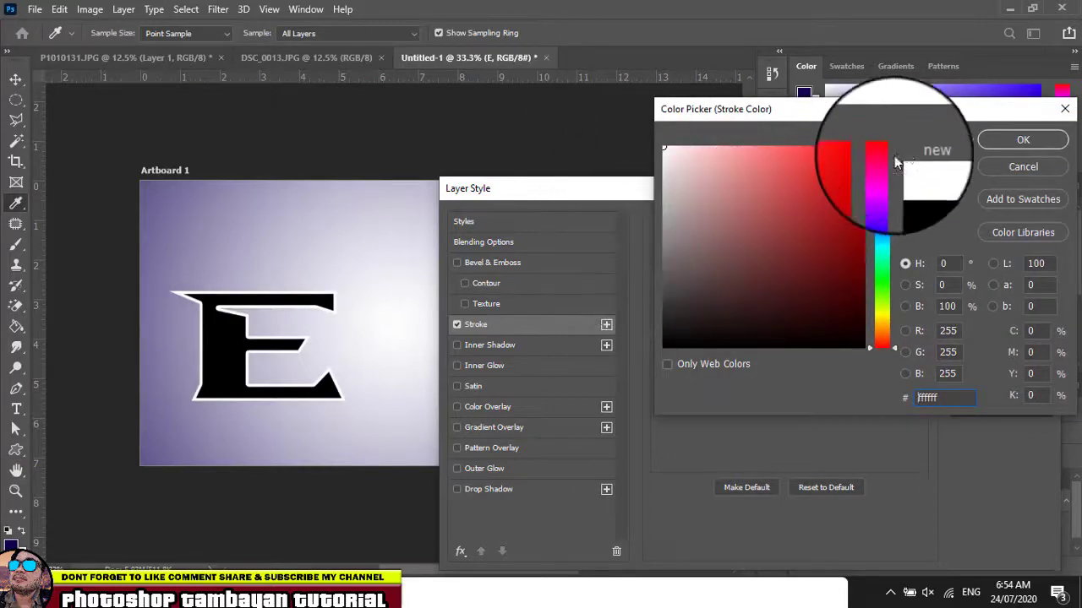
click(1022, 140)
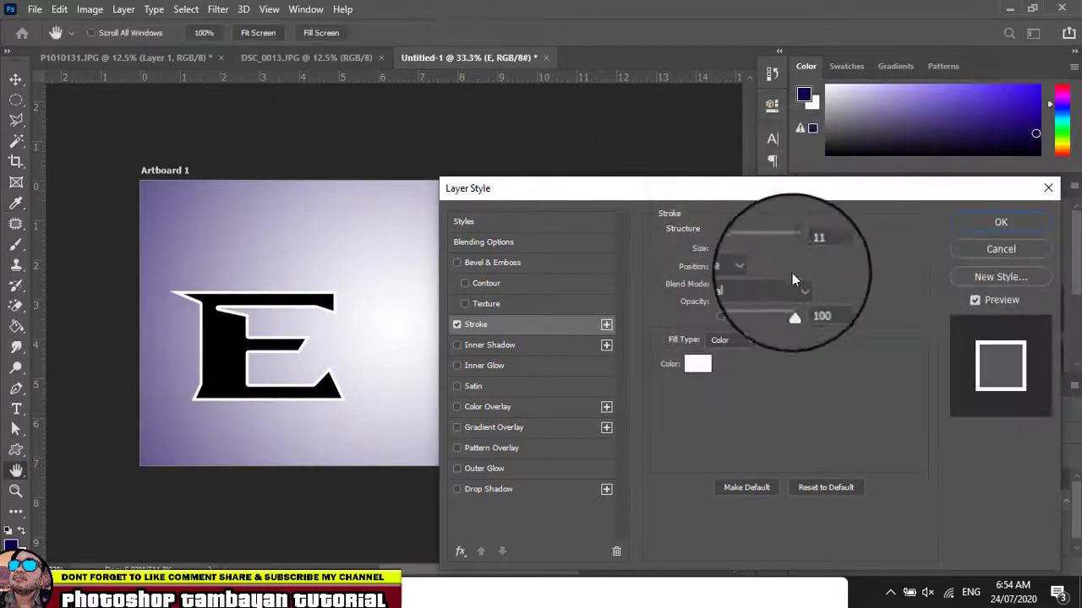
Set the E's stroke position to Outside, make the stroke slightly thicker and apply the layer style
click(754, 270)
click(747, 284)
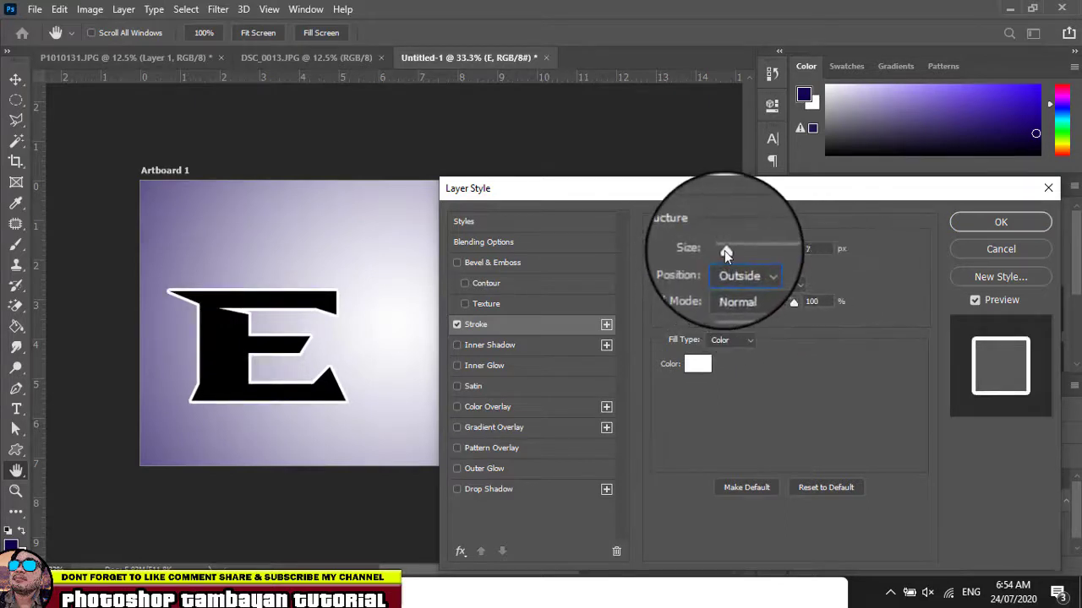
drag(724, 250, 729, 250)
click(993, 221)
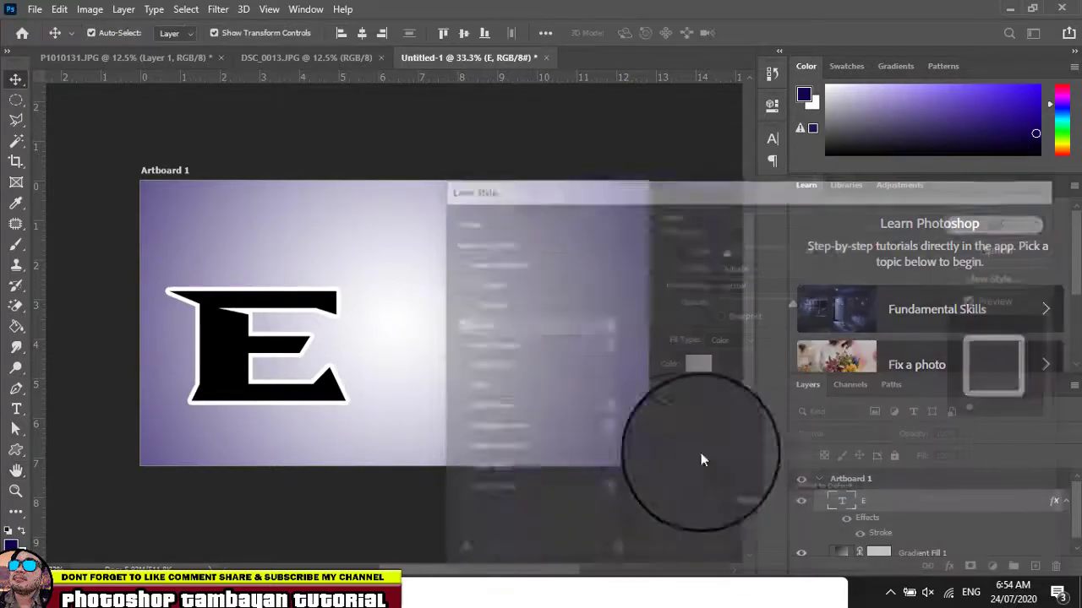
click(682, 505)
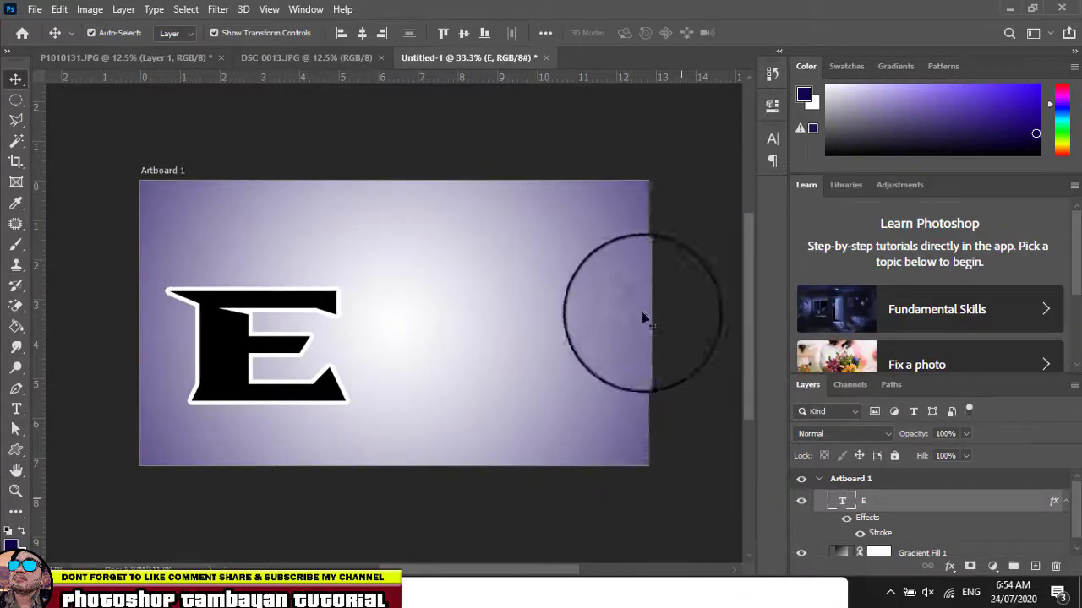
Change the Gradient Fill 1 background to a black-to-white gradient preset
scroll(845, 516, down, 1)
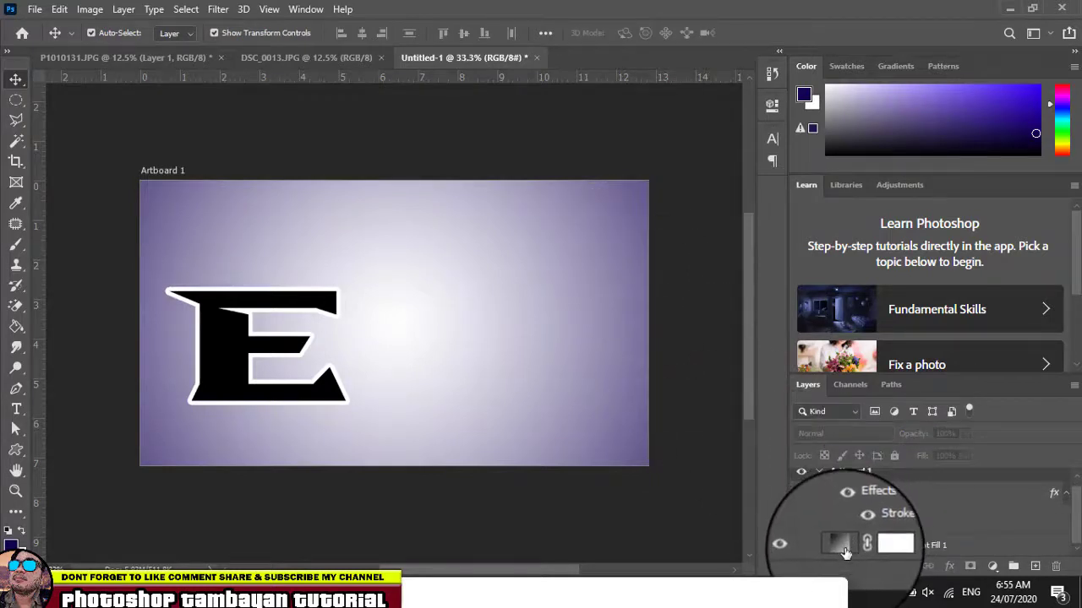
double_click(841, 545)
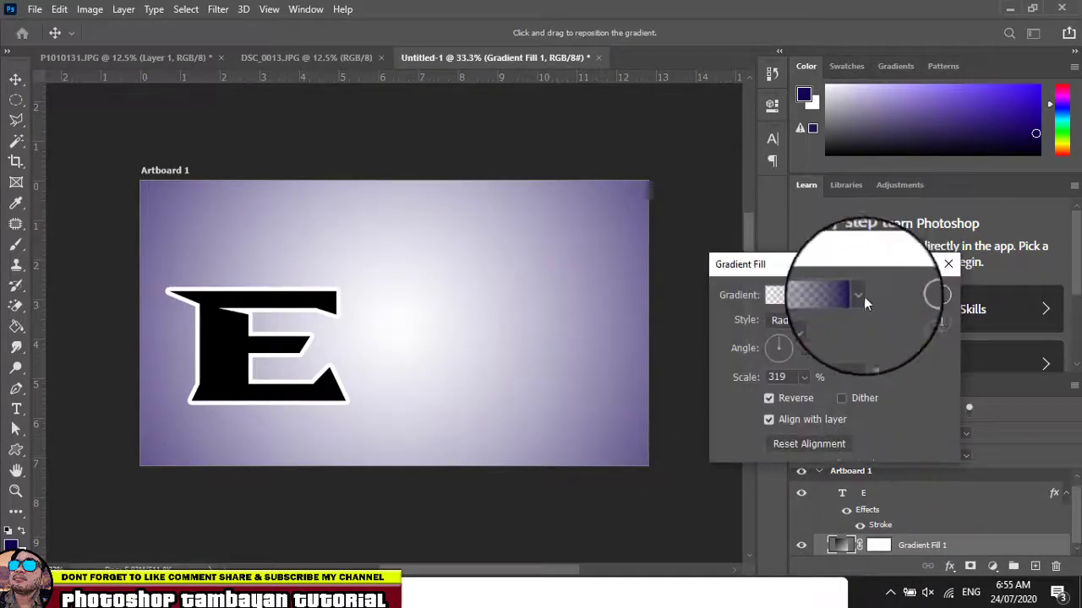
click(858, 300)
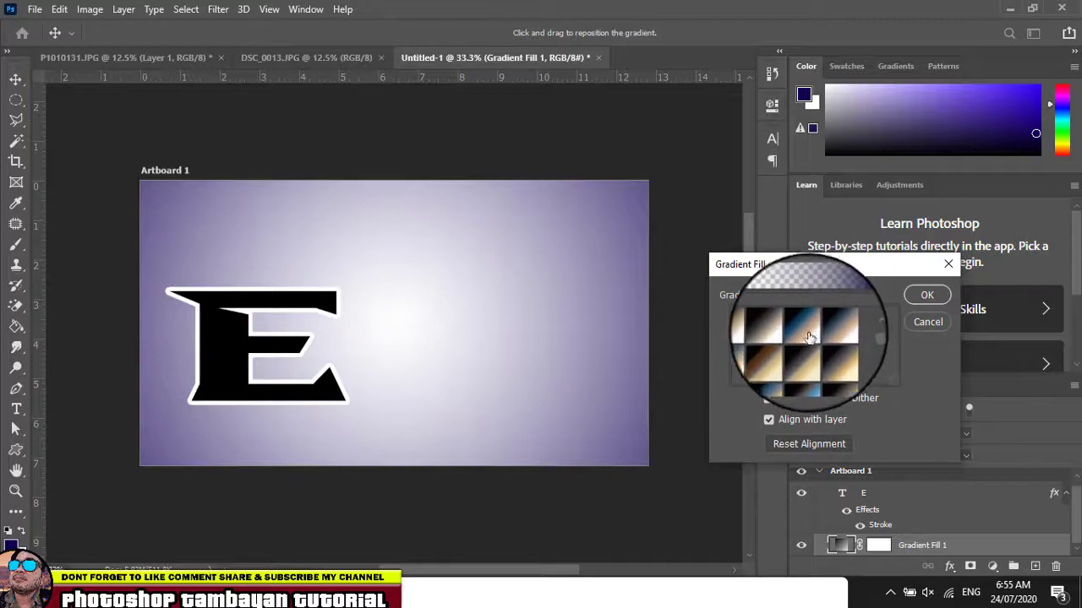
click(807, 329)
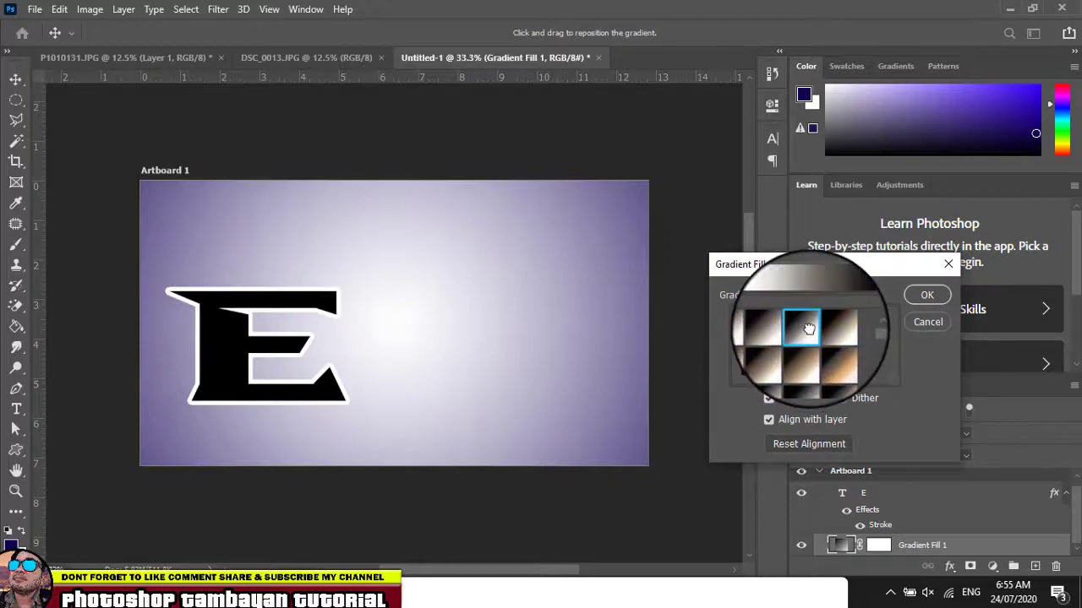
click(927, 295)
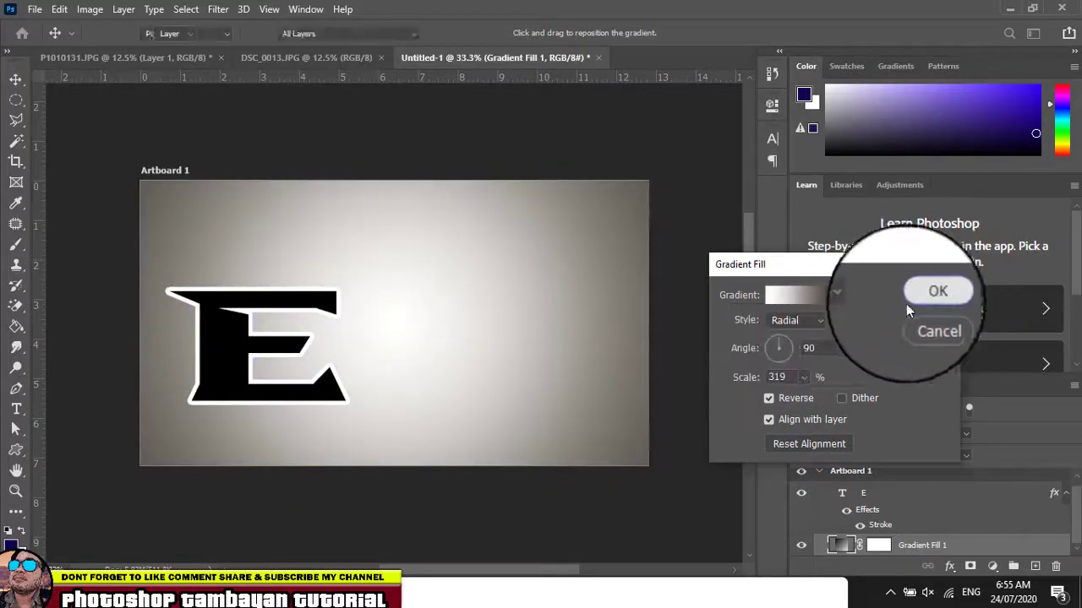
click(927, 295)
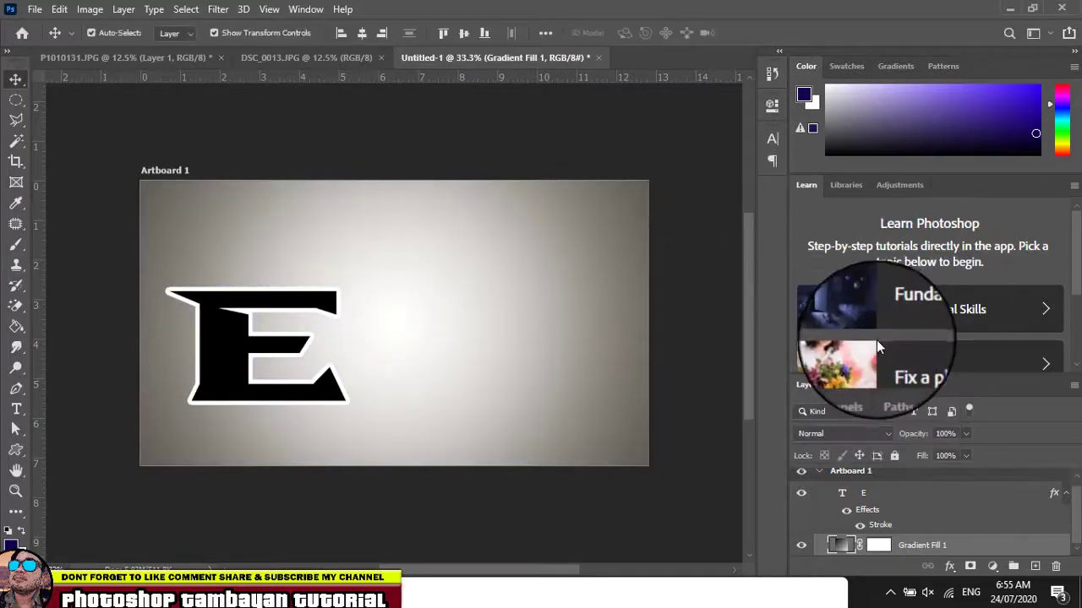
Set the scale of Gradient Fill 1 to 253%
double_click(840, 548)
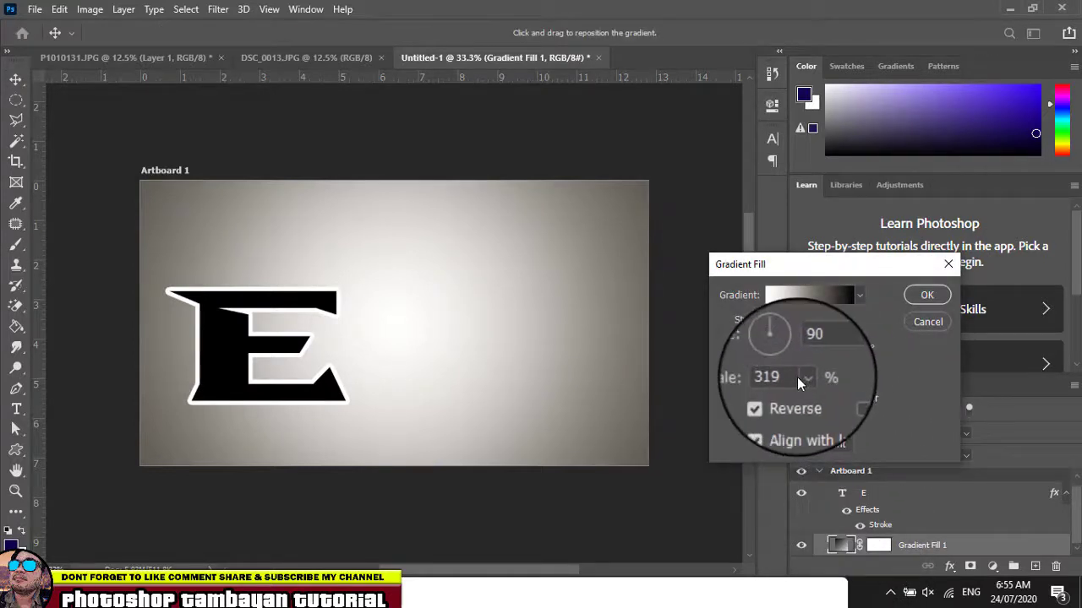
click(807, 377)
click(816, 395)
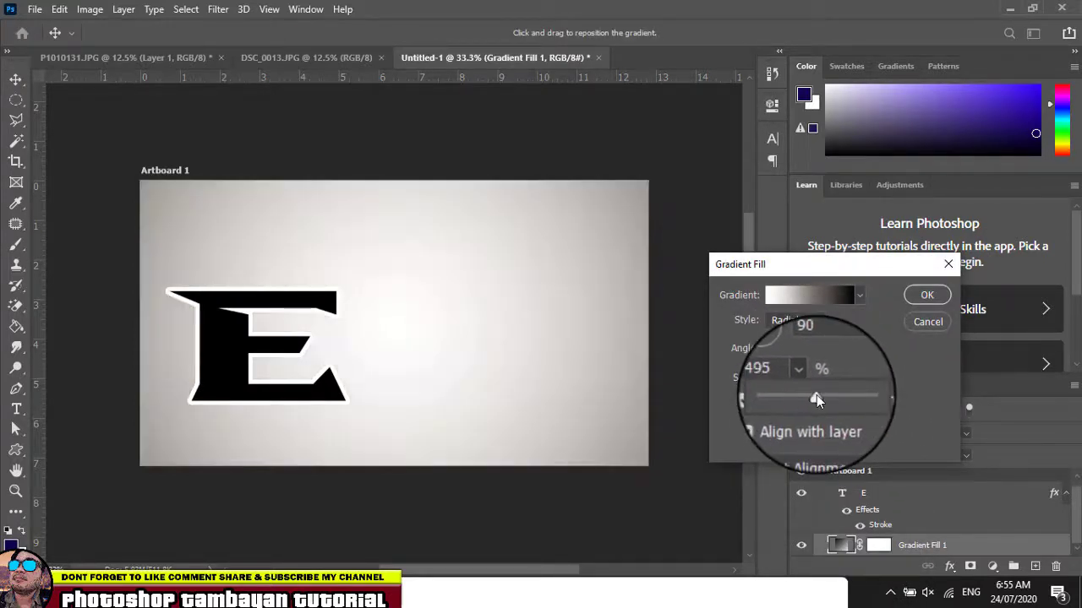
drag(817, 395, 798, 393)
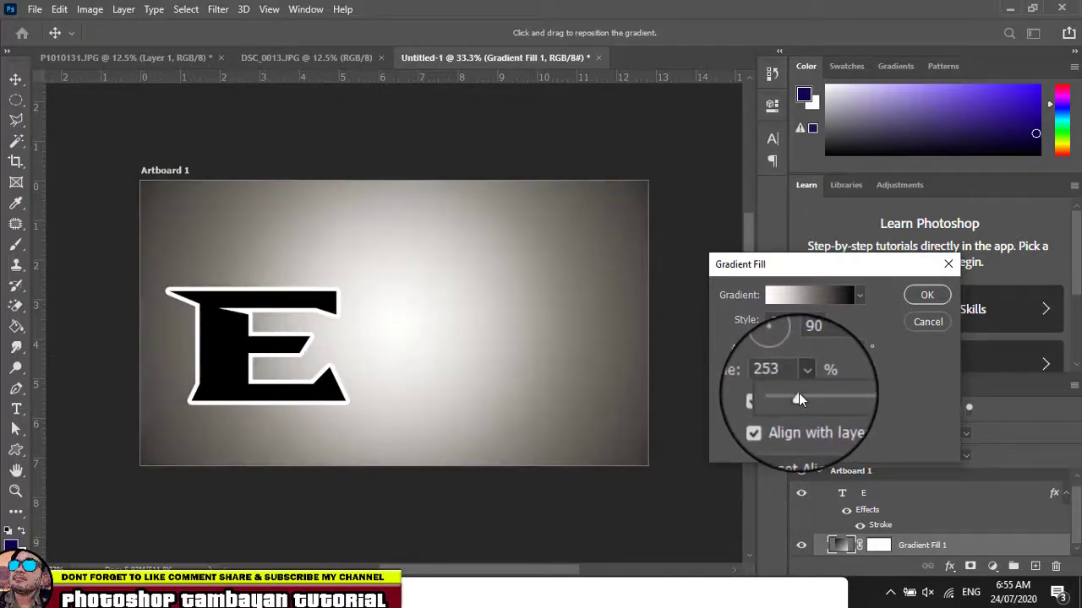
click(927, 295)
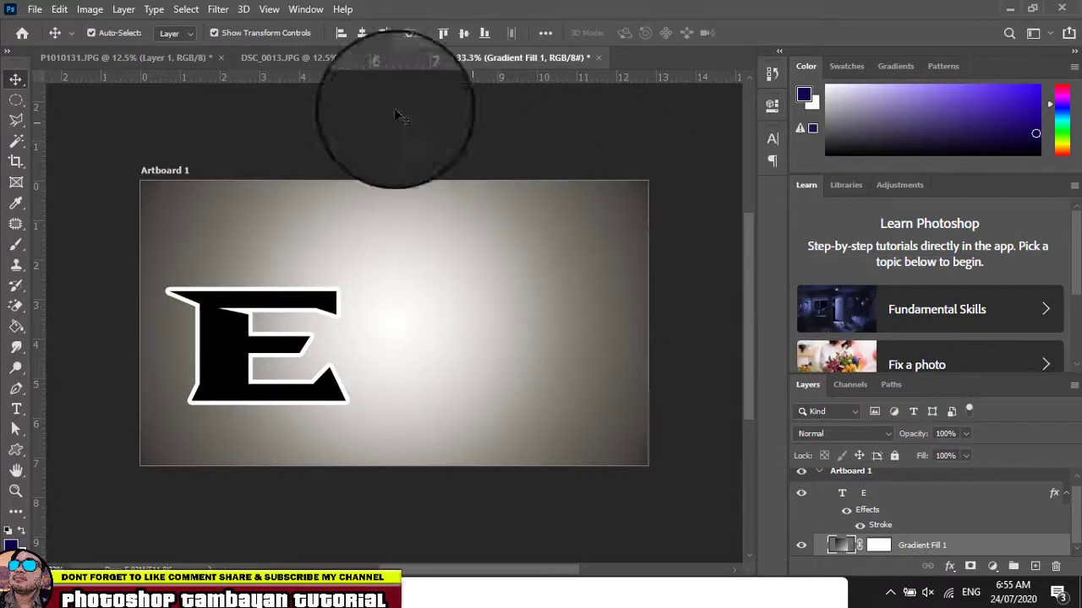
Close the DSC_0013.JPG document and copy the edited portrait layer from P1010131.JPG into the Untitled-1 artboard
click(292, 57)
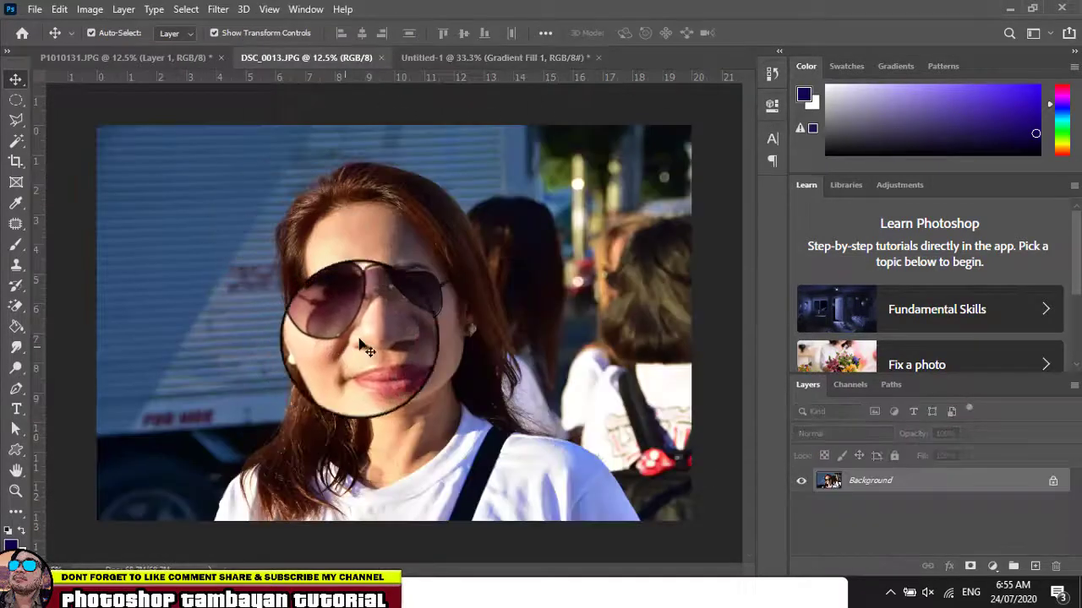
click(379, 56)
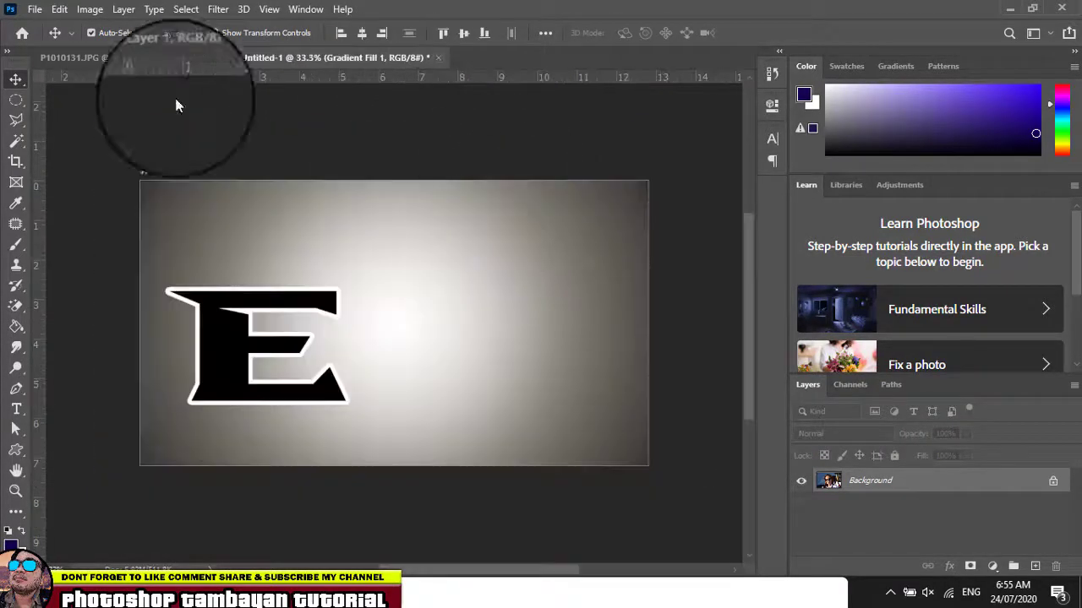
click(138, 56)
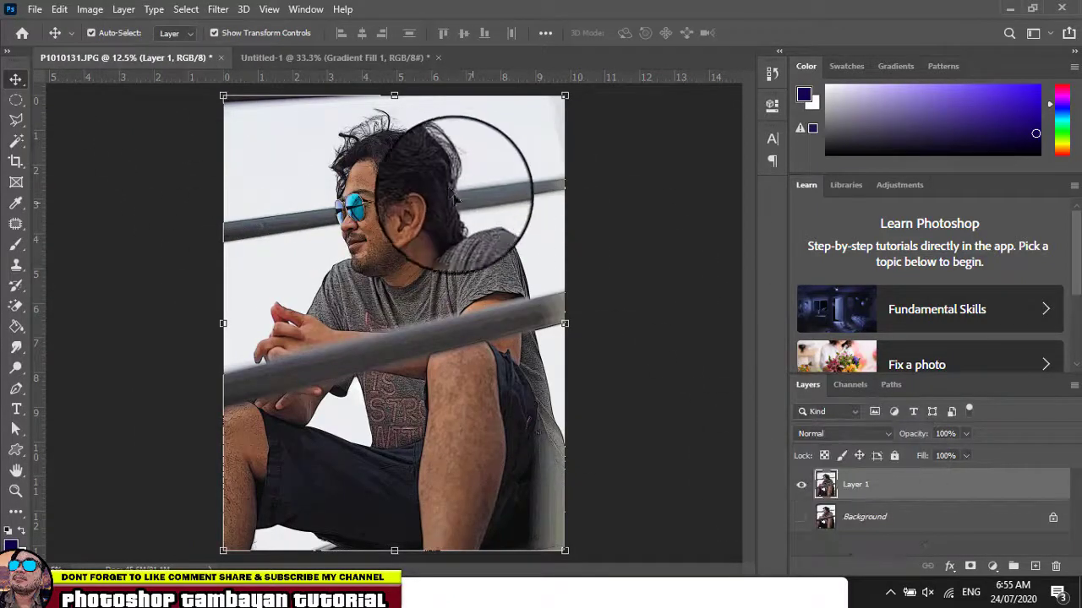
drag(357, 180, 496, 338)
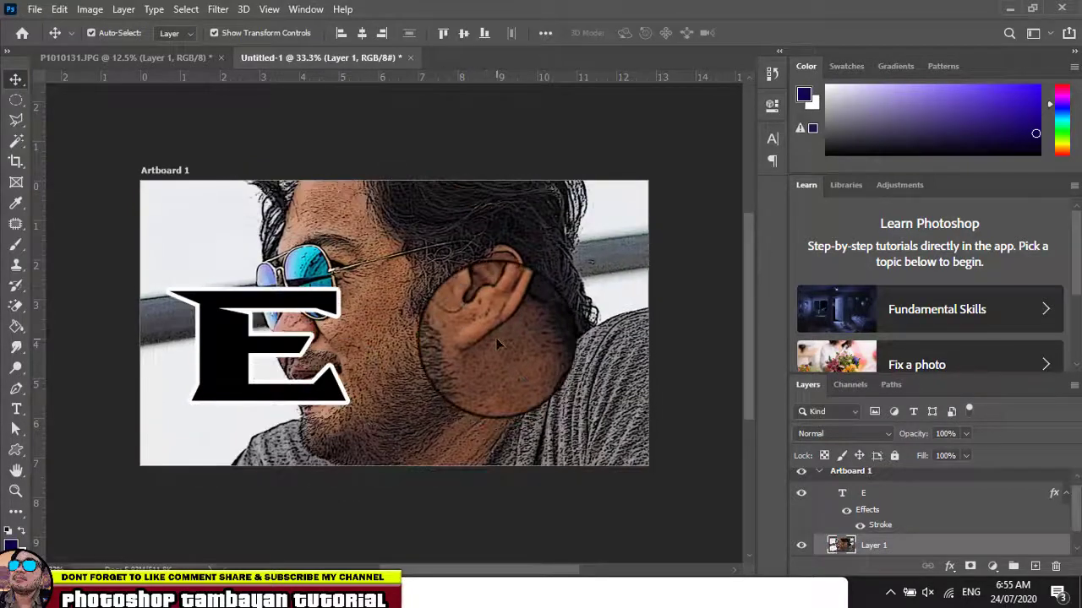
Scale the portrait layer down to 29.92% and position it behind the letter E on the artboard
scroll(467, 309, down, 6)
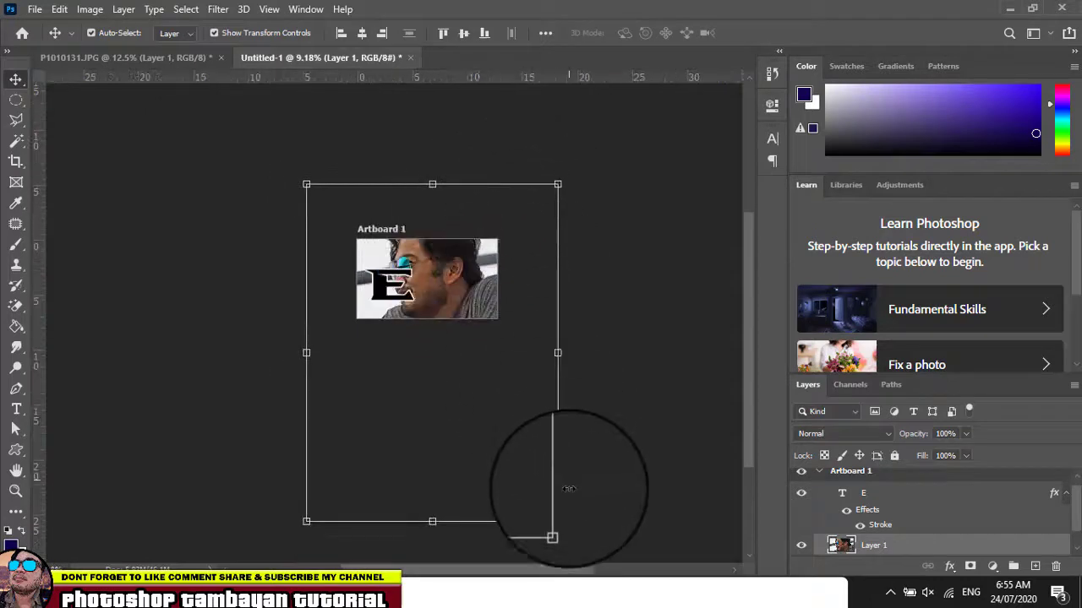
drag(558, 522, 424, 301)
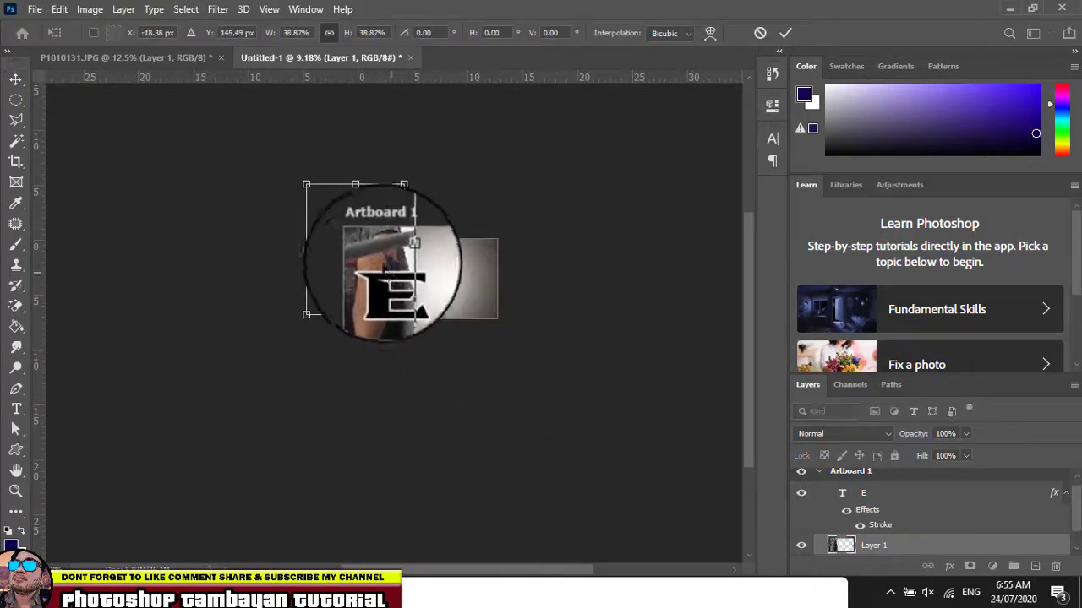
drag(377, 250, 436, 262)
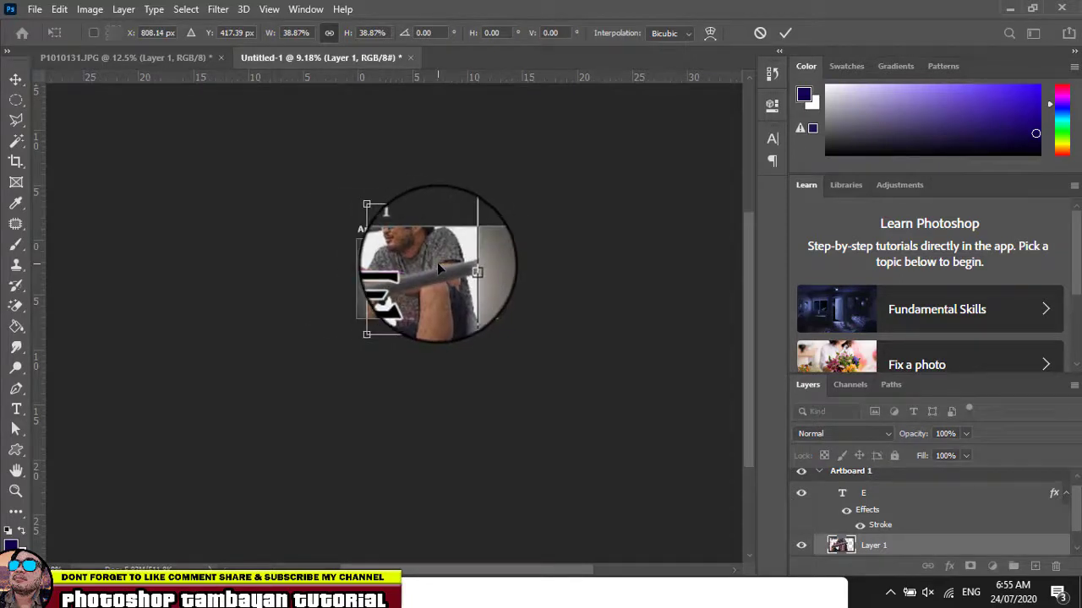
drag(462, 203, 441, 233)
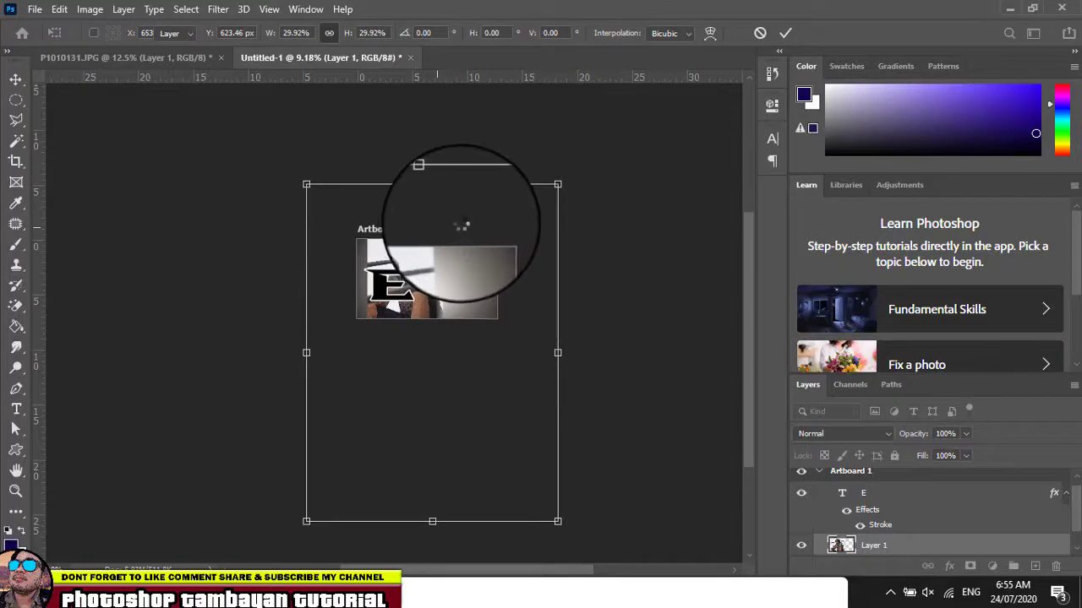
Scale the portrait layer down to 92.16% and reposition it over the artboard's left side behind the letter E
key(Return)
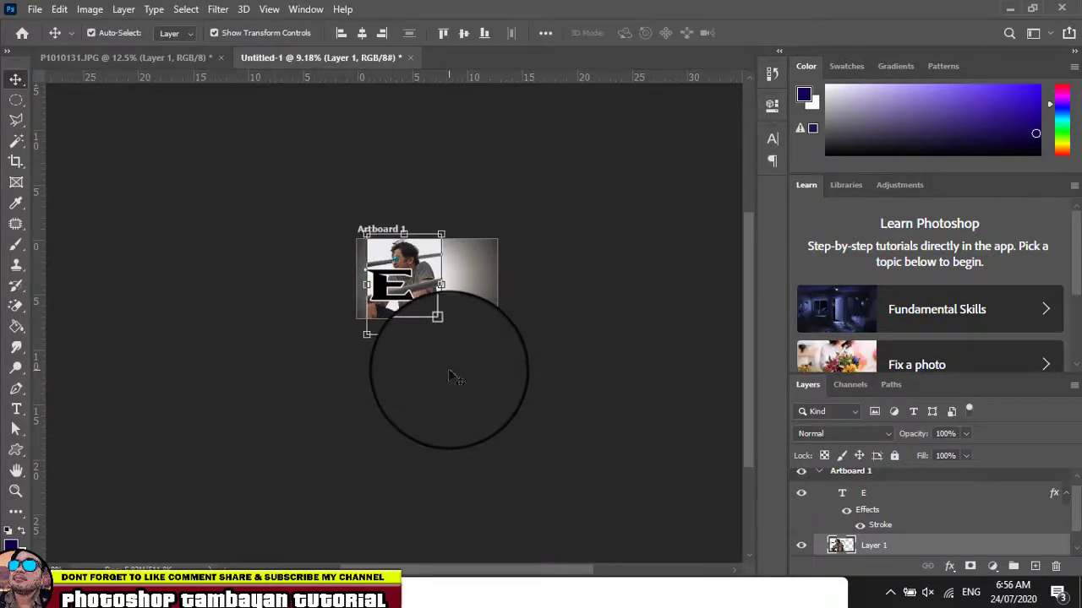
scroll(406, 369, up, 5)
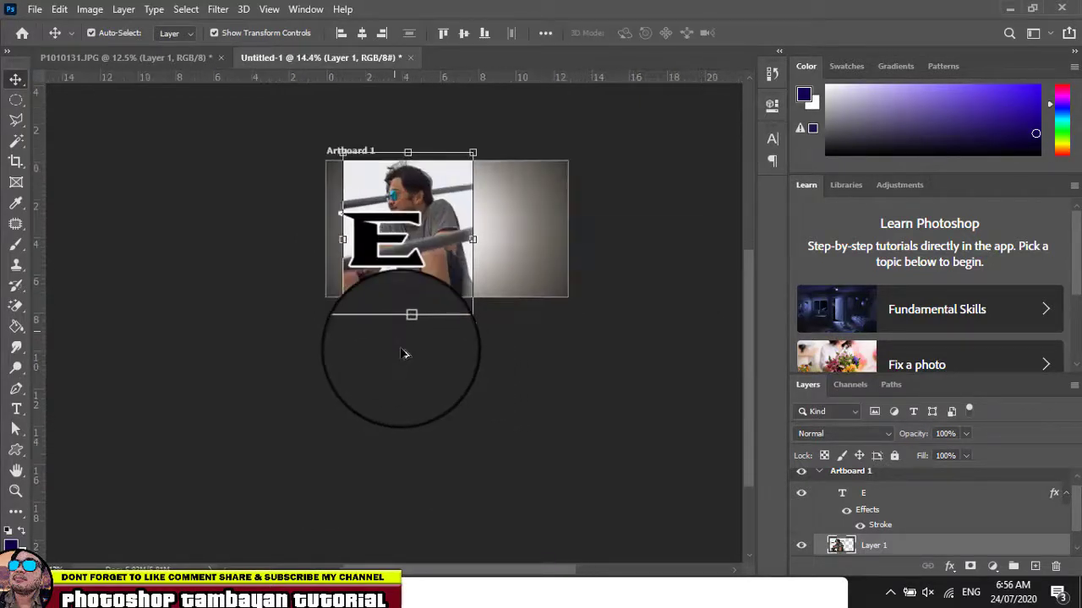
scroll(406, 369, up, 5)
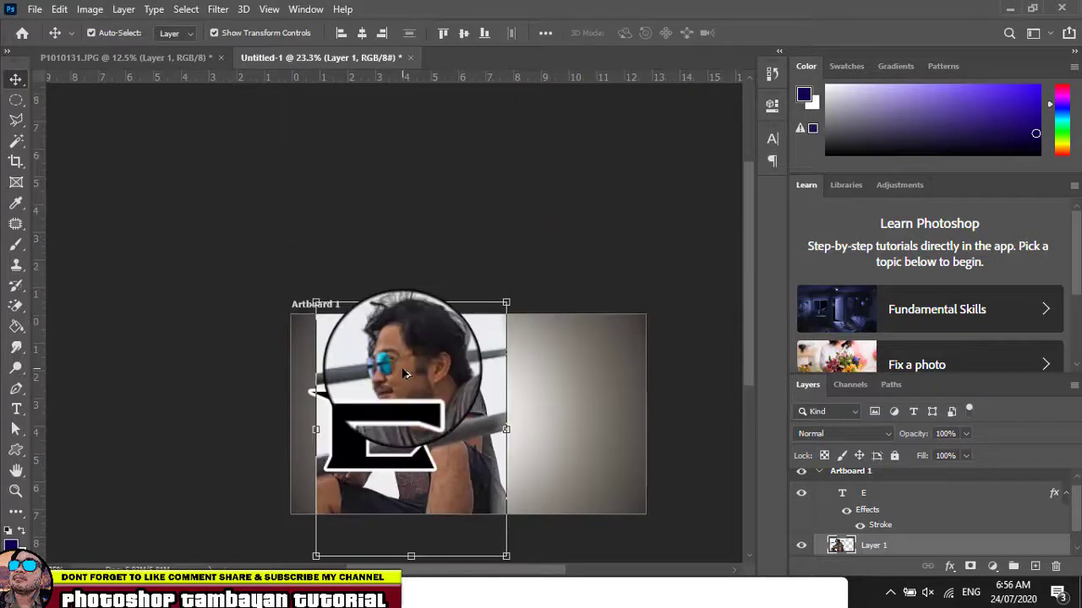
scroll(406, 373, up, 5)
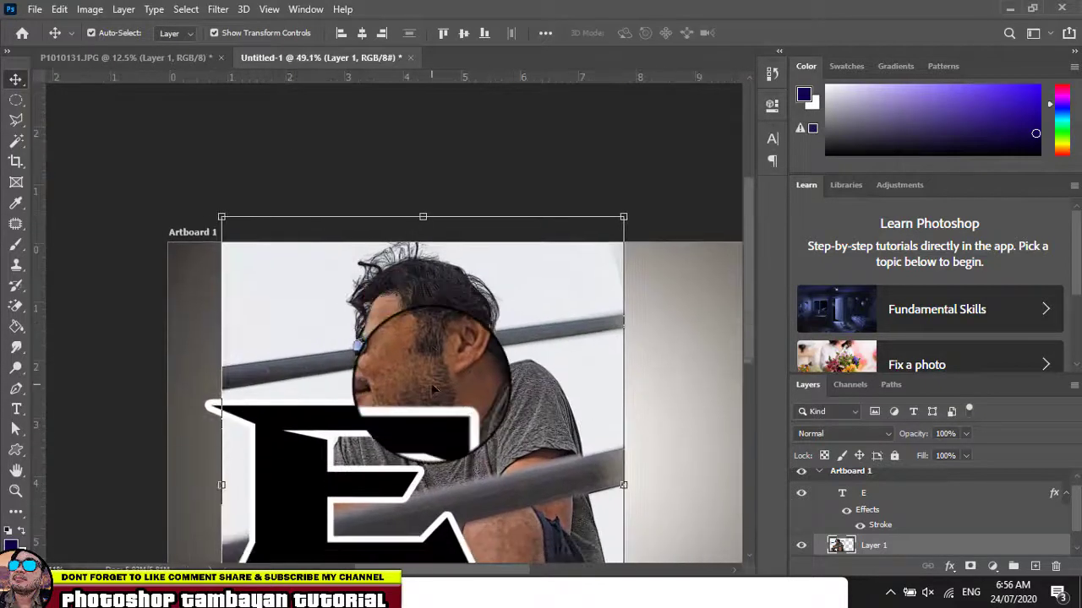
drag(441, 293, 351, 279)
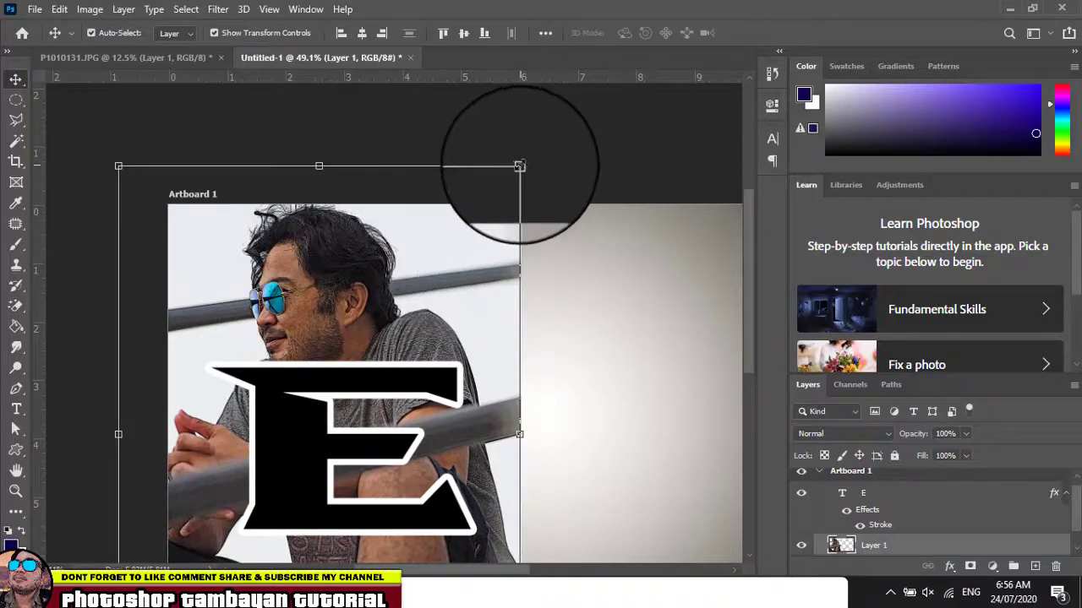
drag(519, 167, 478, 199)
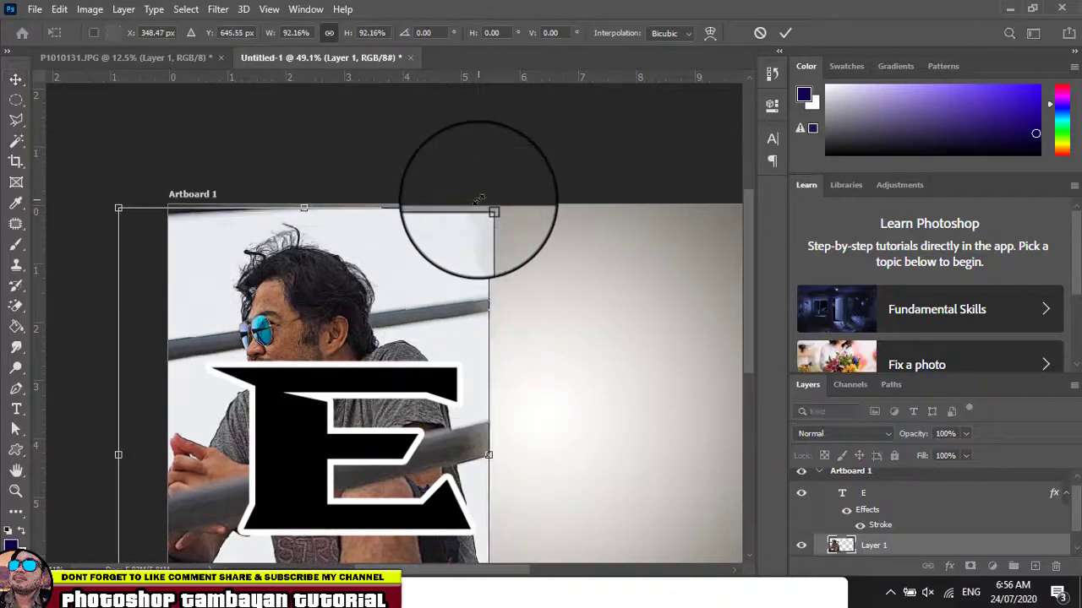
key(Return)
drag(333, 320, 359, 285)
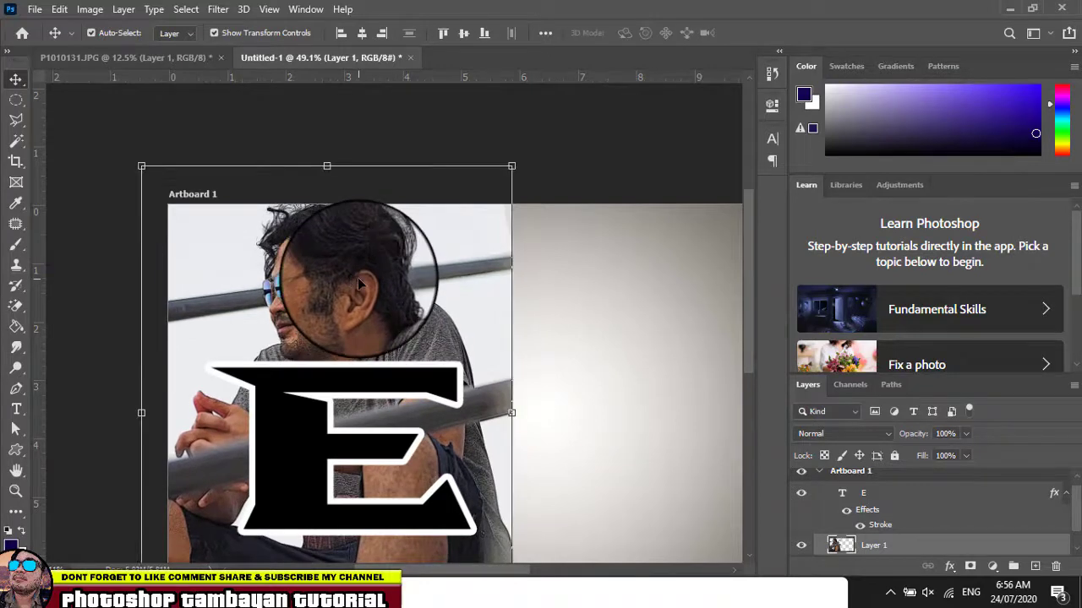
Move the letter E lower over the portrait's torso and shift the portrait so the head and shoulders sit above the letter
scroll(358, 279, down, 3)
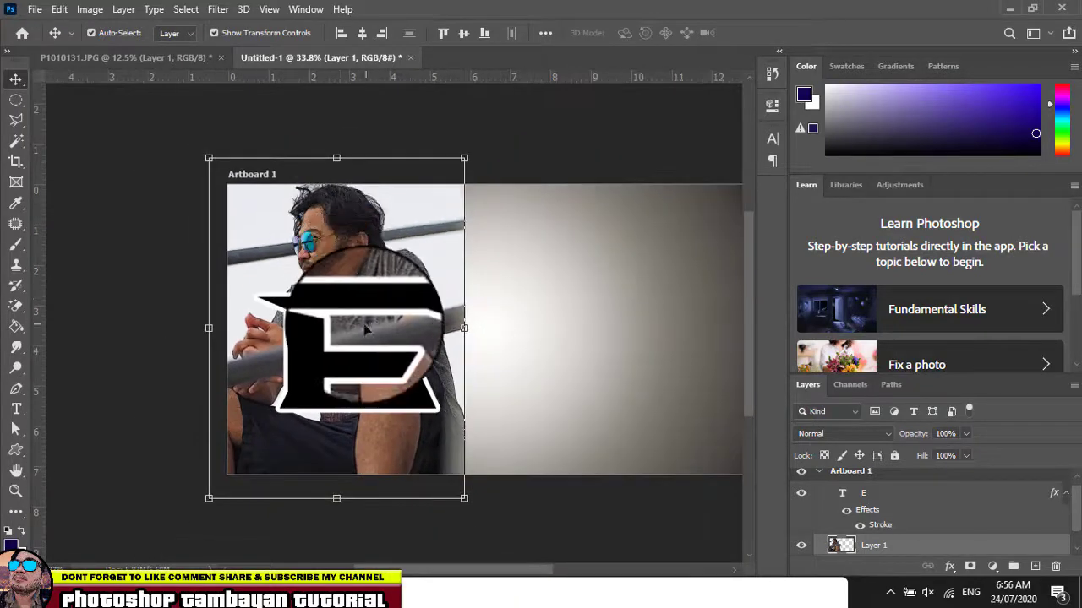
drag(359, 336, 330, 365)
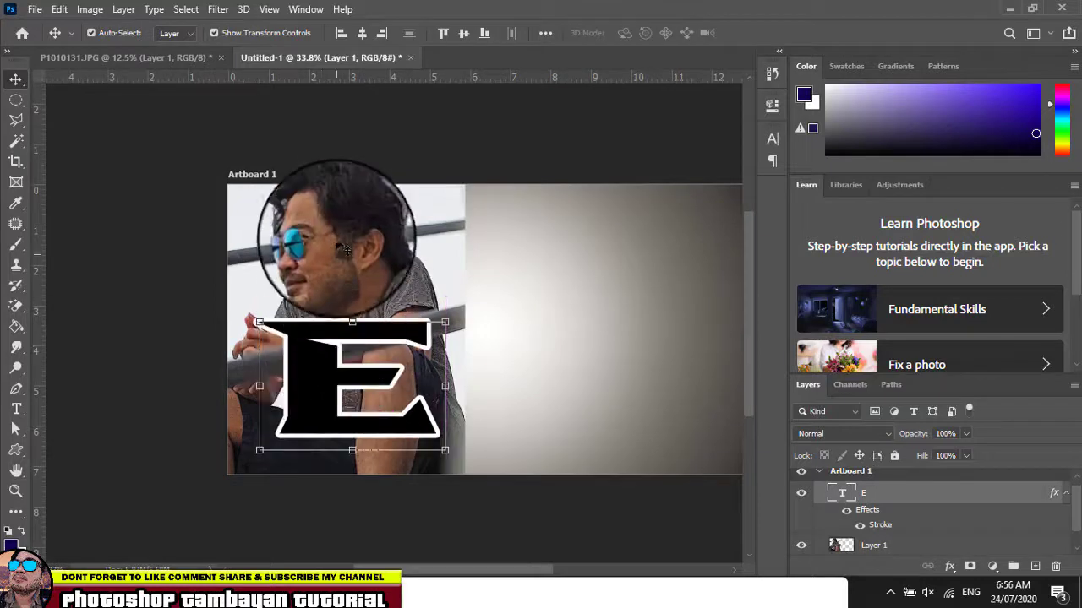
drag(345, 250, 329, 246)
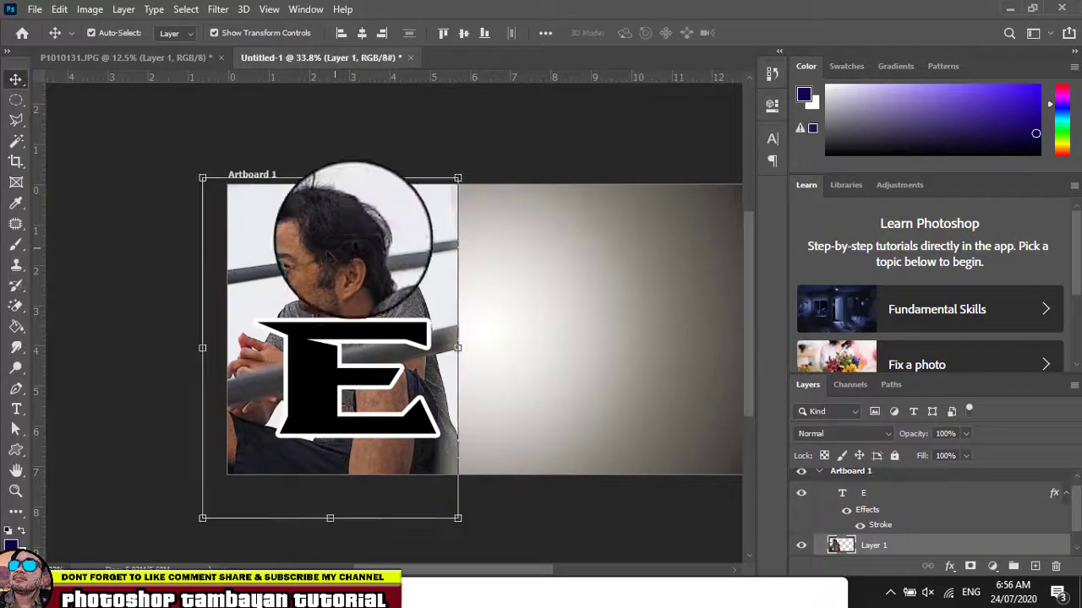
click(448, 279)
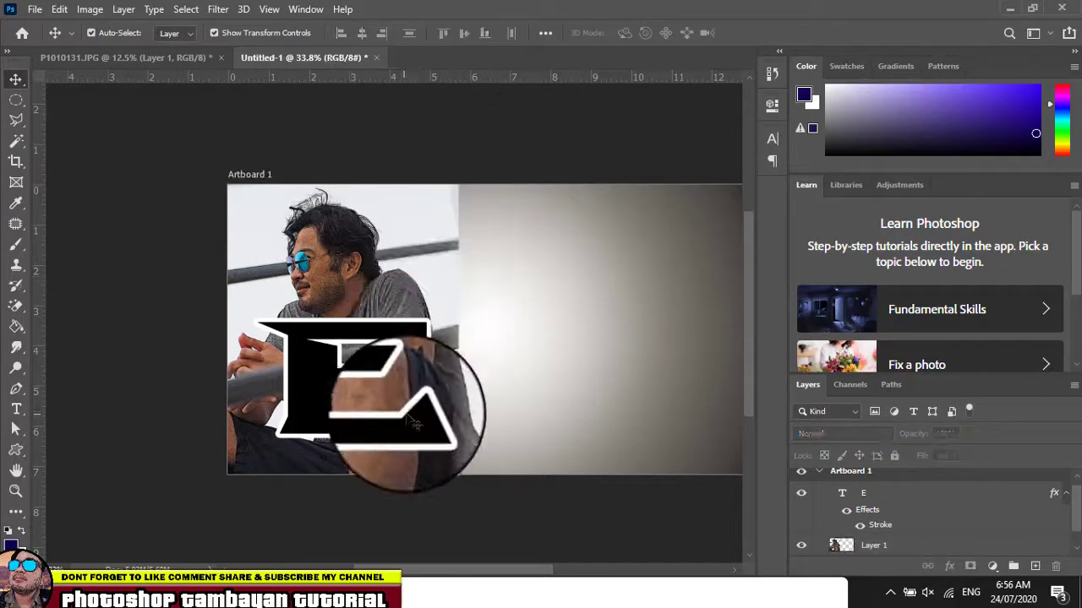
Move the portrait's Layer 1 above the E text layer in the layer order
right_click(951, 502)
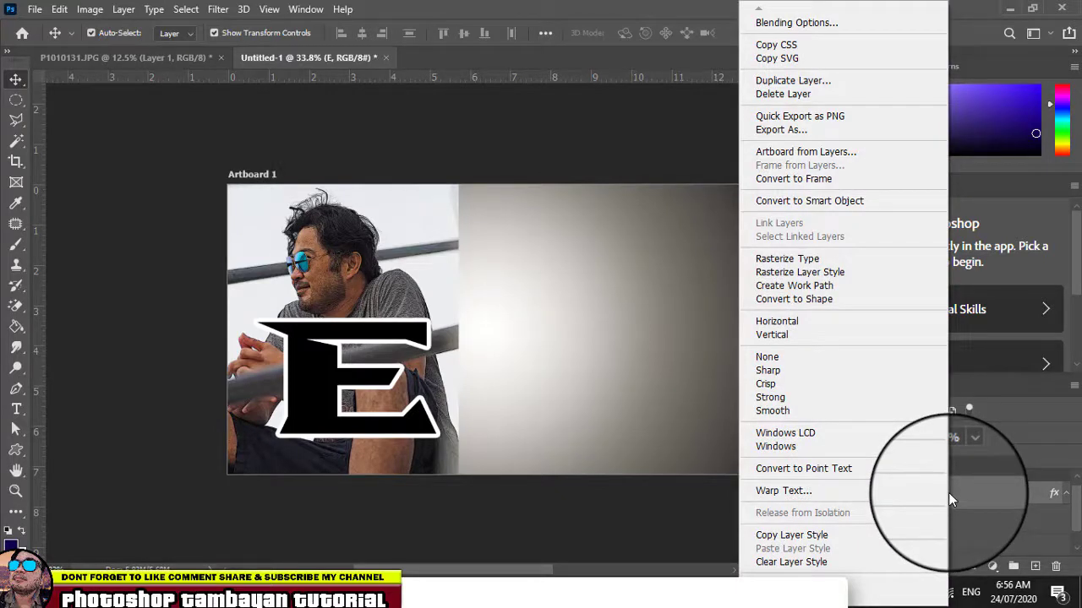
click(948, 493)
click(932, 547)
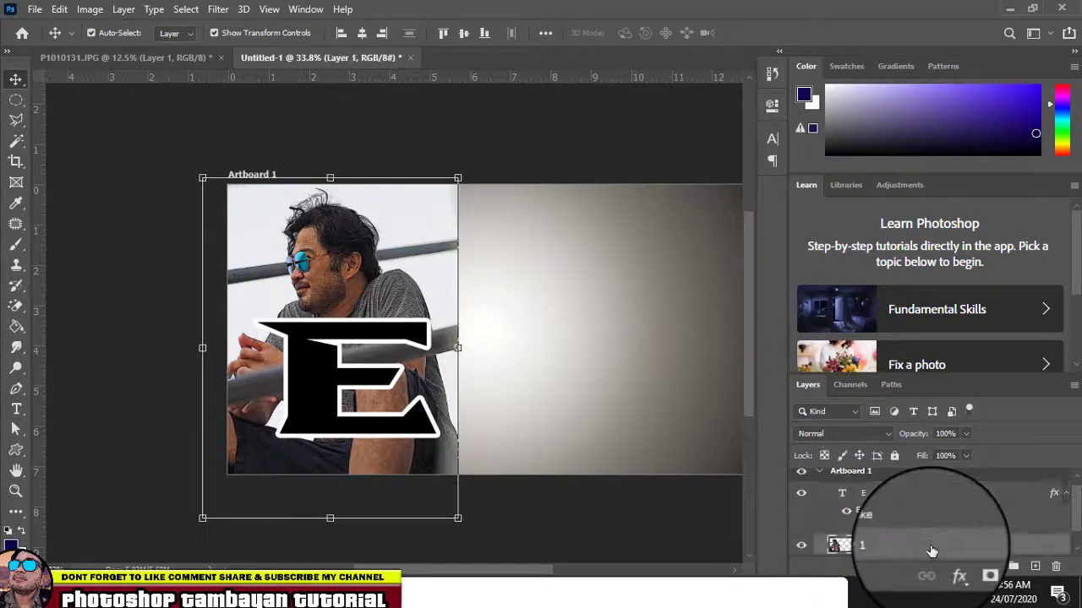
drag(931, 550, 921, 495)
Try clipping the portrait layer to the letter E, and release the clipping mask again
right_click(920, 496)
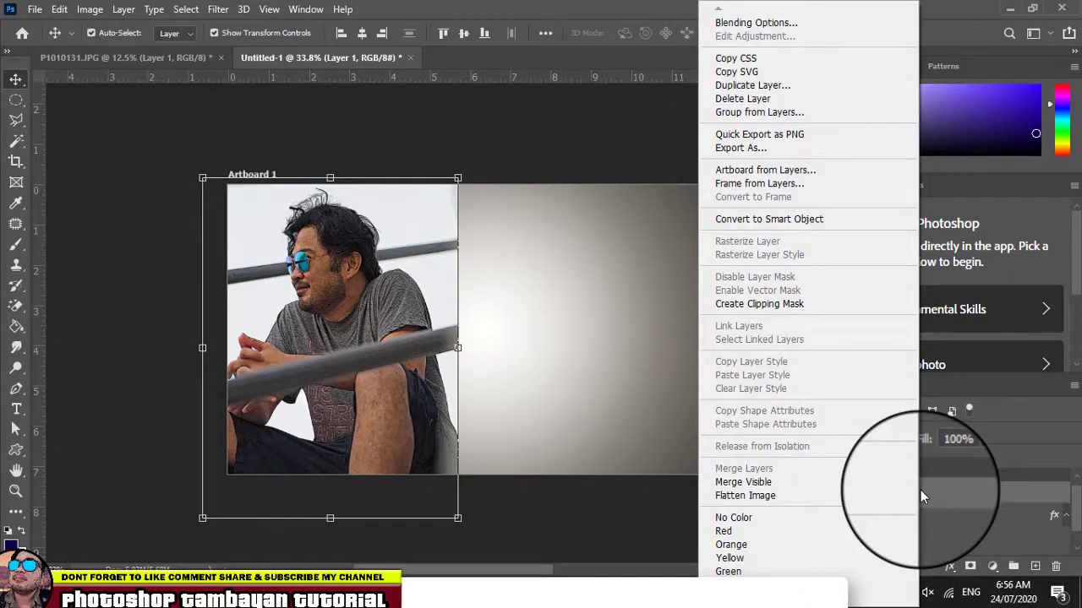
click(760, 304)
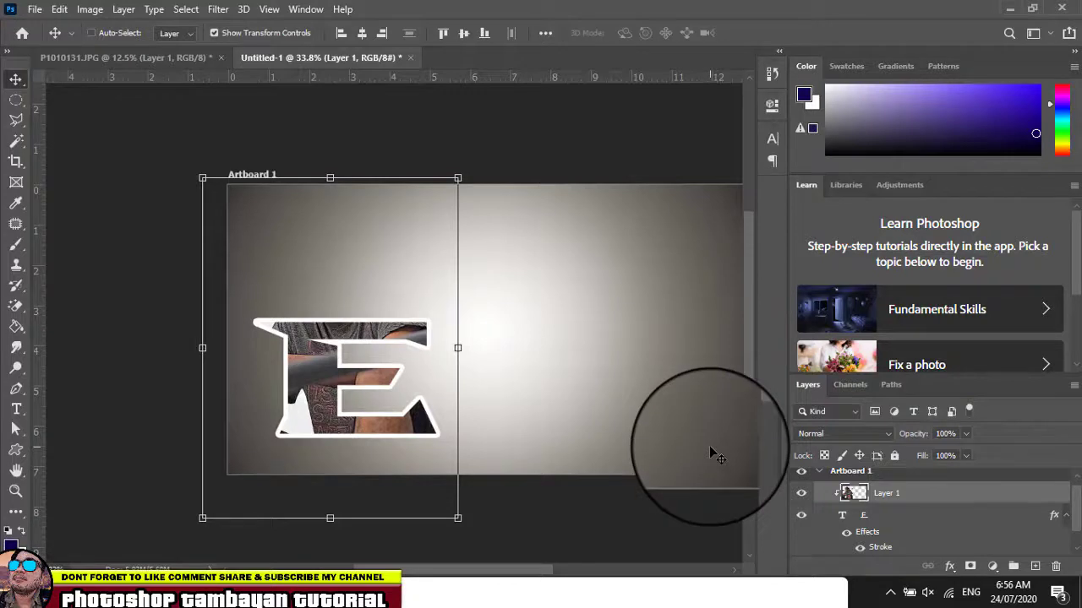
key(ctrl+alt+g)
Duplicate the portrait's Layer 1 and hide the original layer below the copy
scroll(922, 497, down, 1)
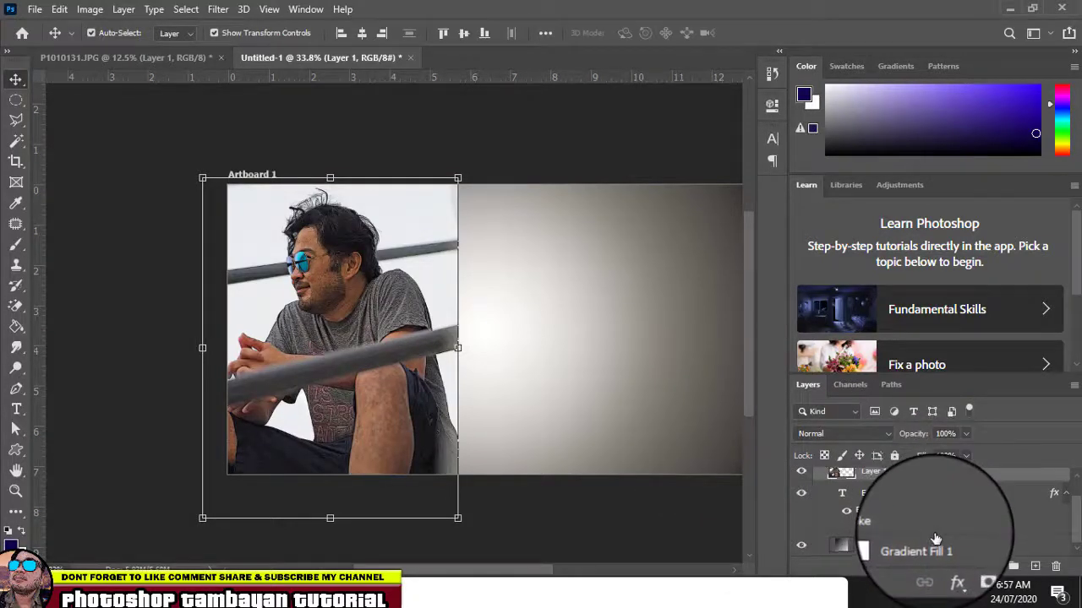
click(926, 499)
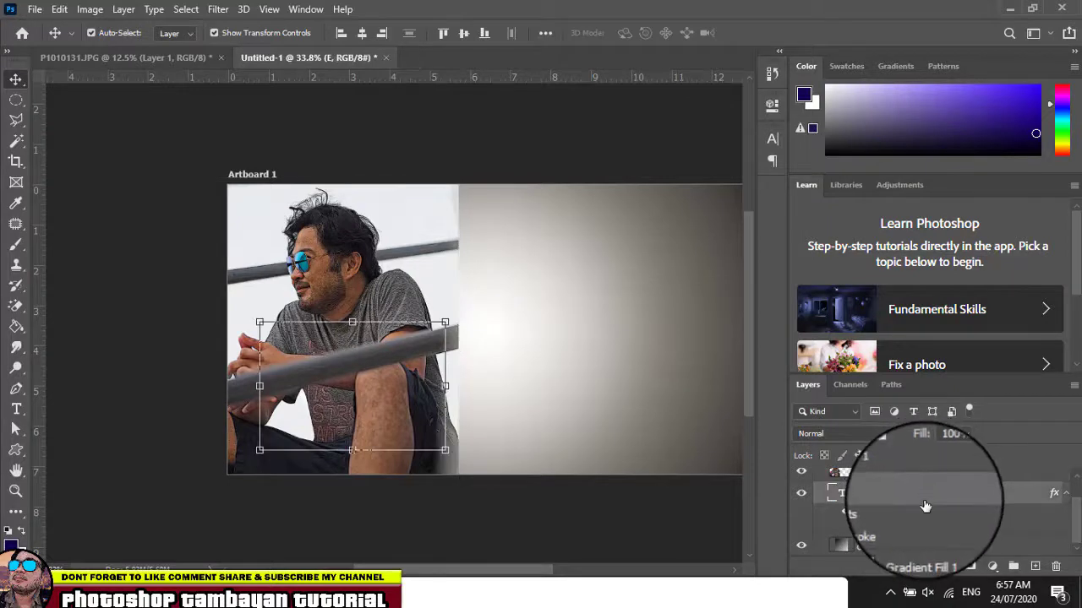
scroll(926, 507, up, 1)
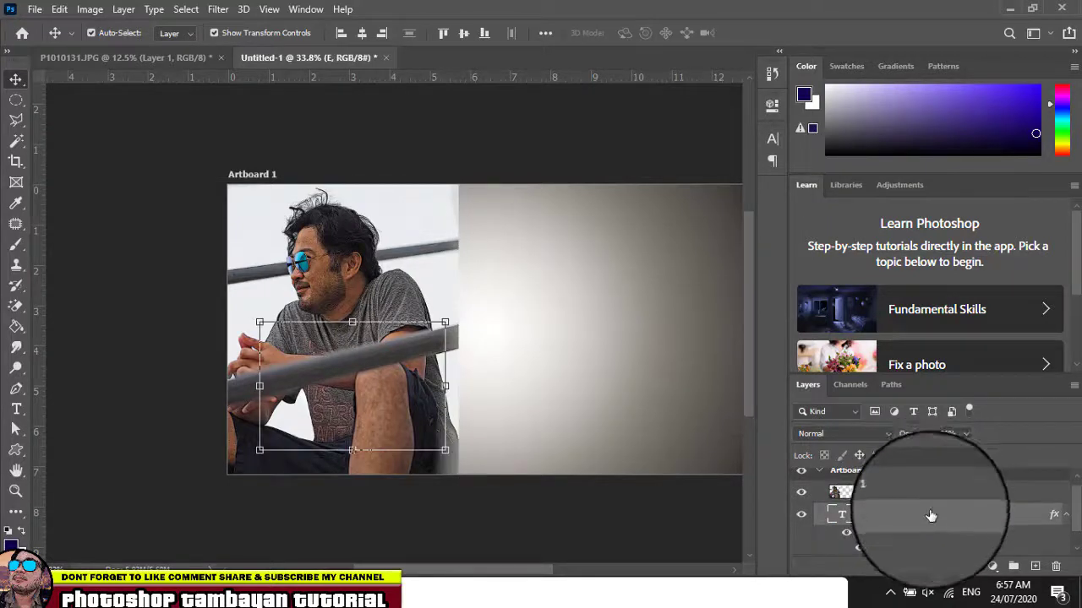
click(917, 497)
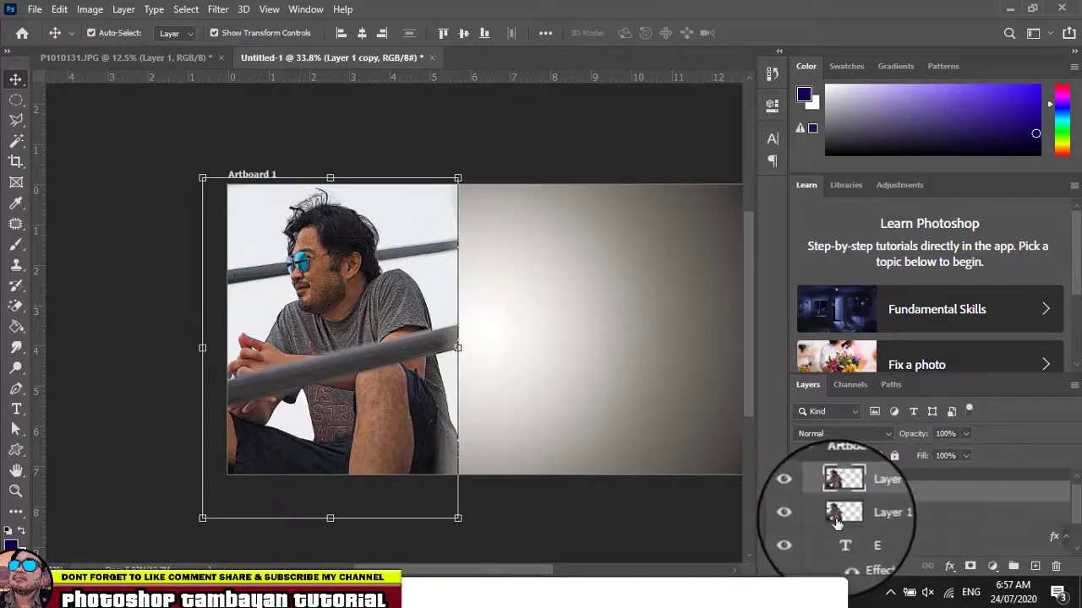
click(801, 524)
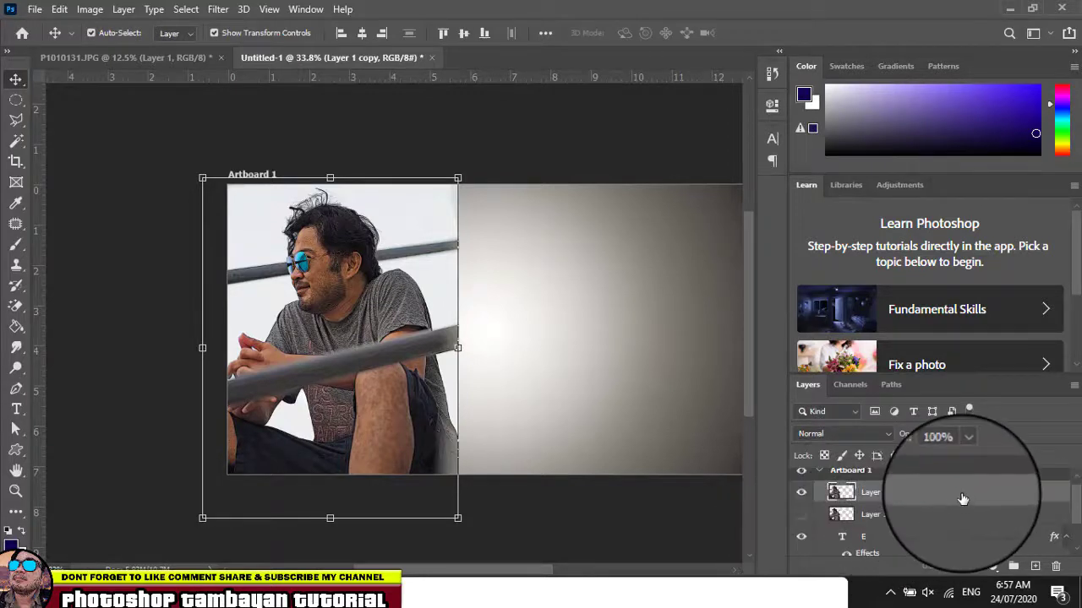
Lower the opacity of Layer 1 copy to 66% and nudge it slightly left over the letter E
scroll(957, 503, up, 1)
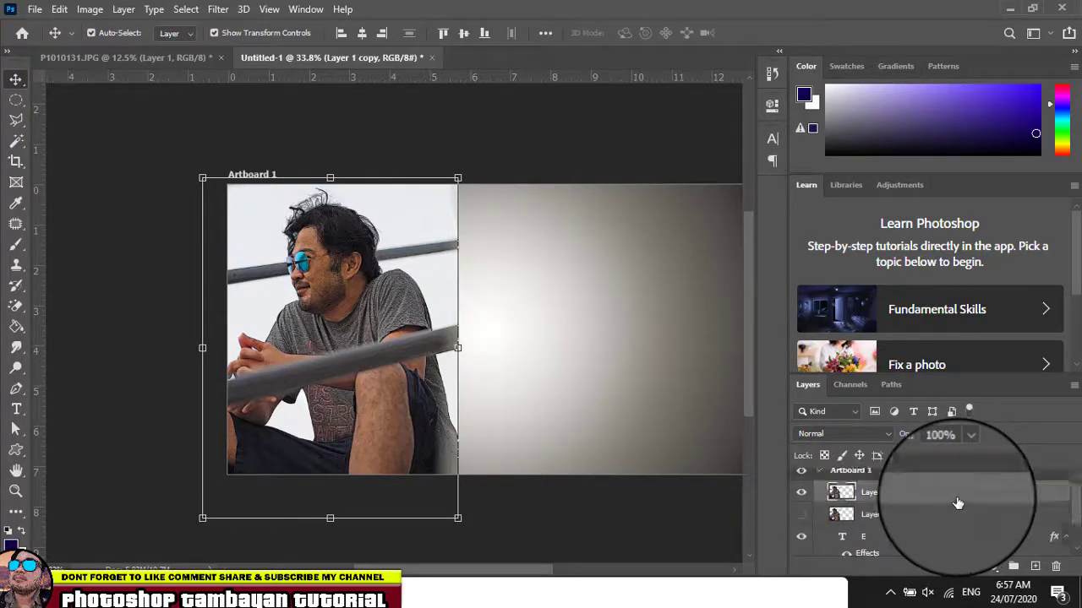
click(966, 455)
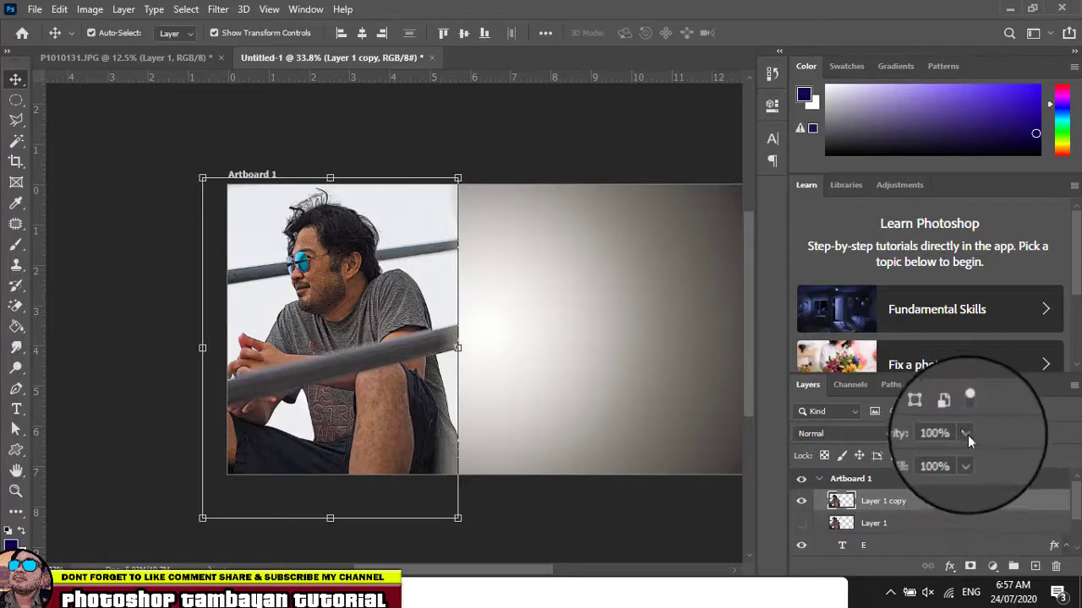
drag(969, 453, 941, 450)
drag(281, 321, 420, 327)
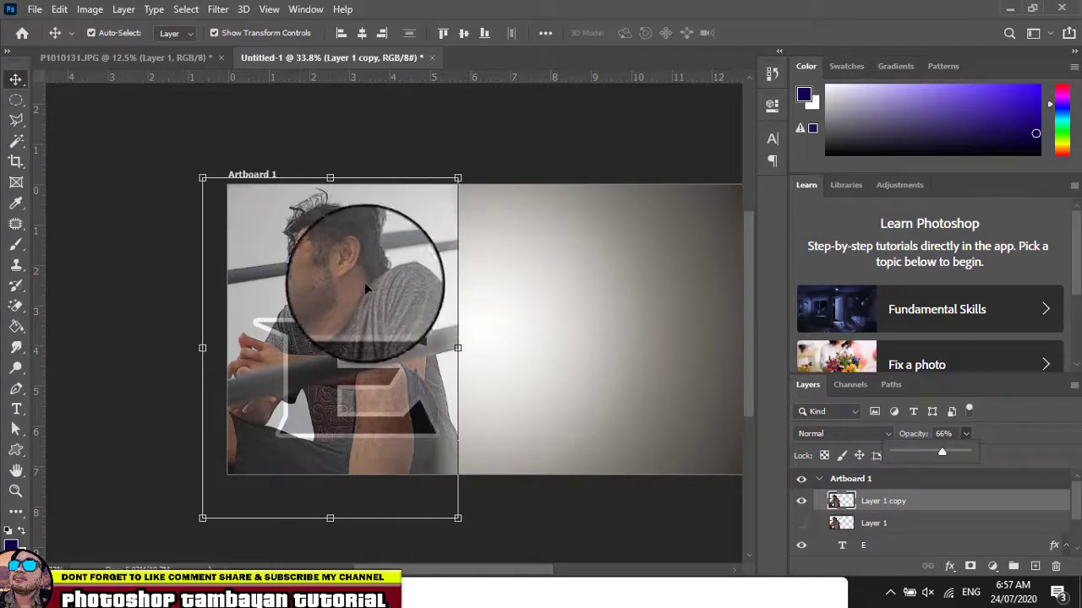
scroll(279, 407, up, 5)
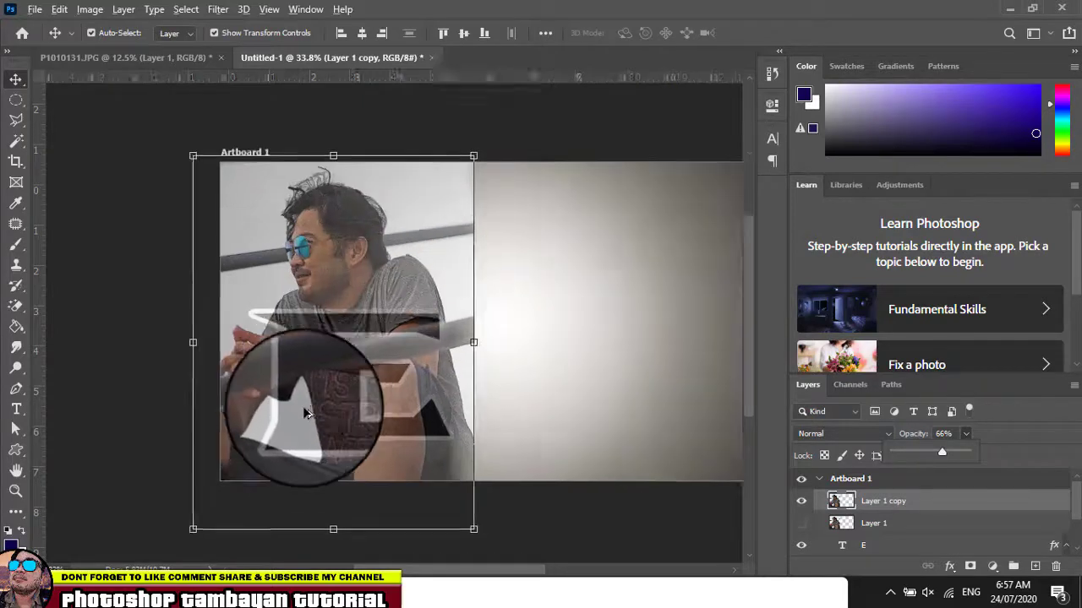
scroll(386, 414, up, 3)
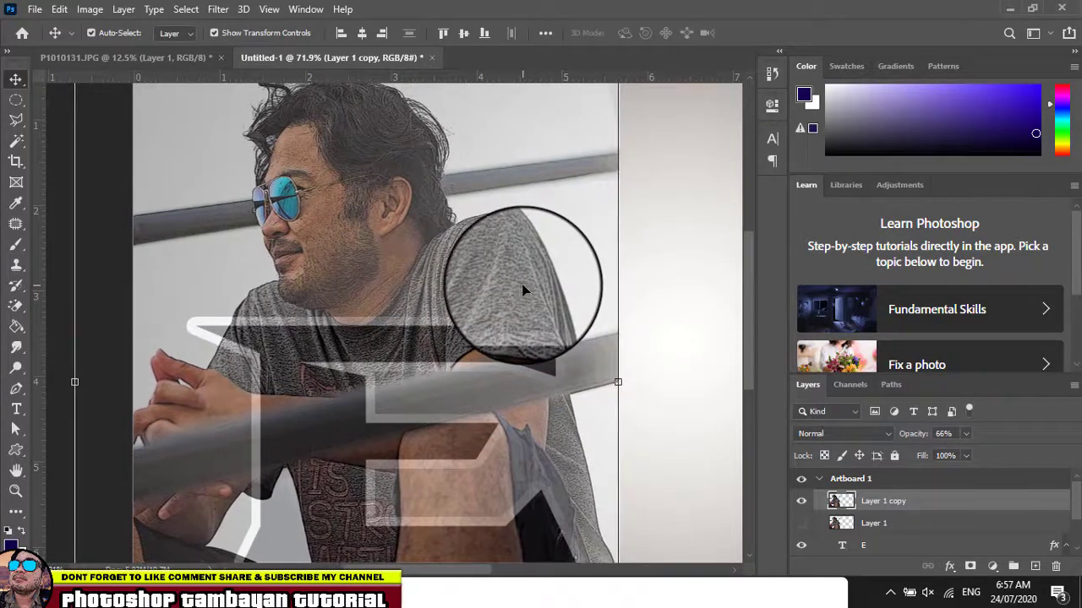
key(shift+Left)
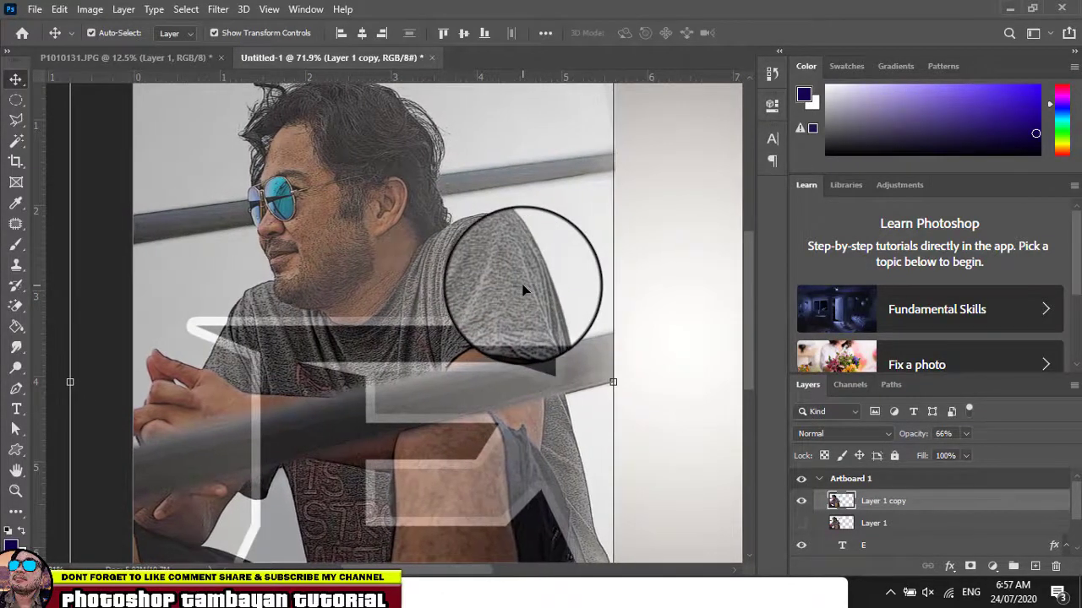
Set up the Eraser tool with a round brush of size 200
scroll(436, 326, up, 2)
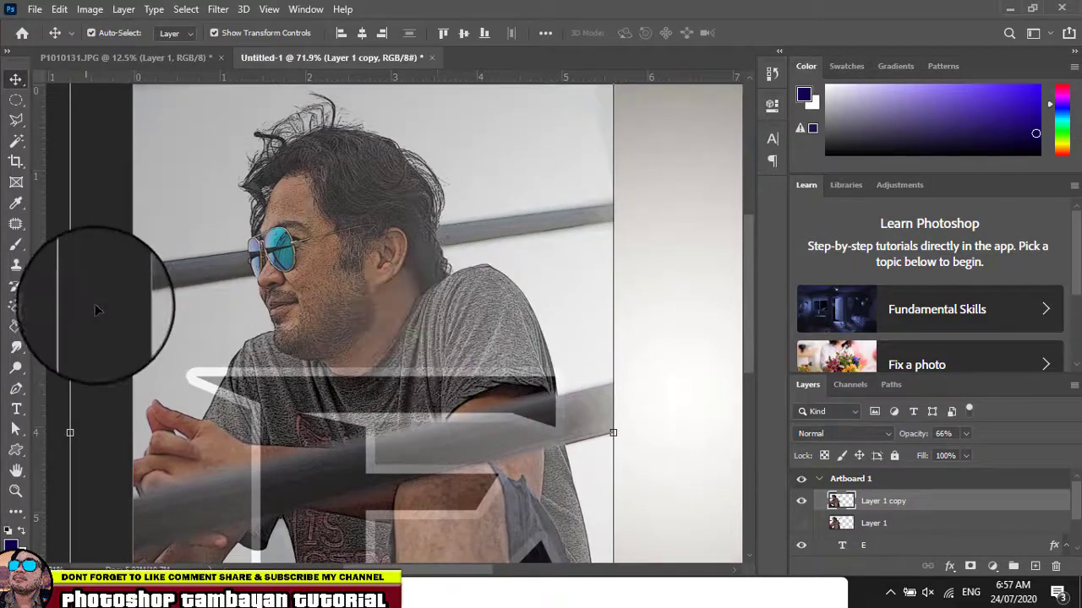
scroll(100, 309, down, 1)
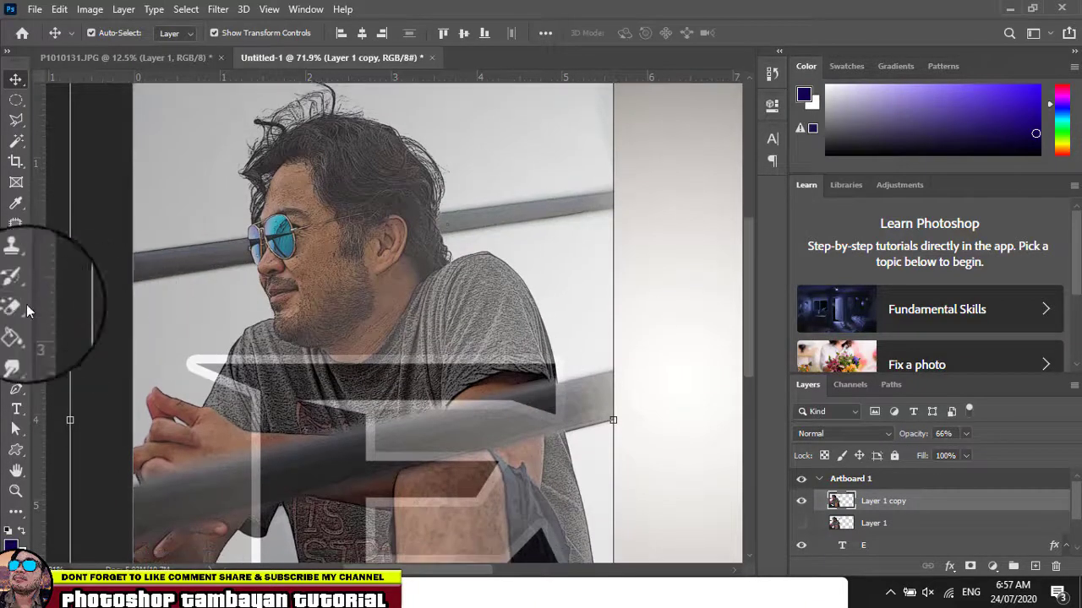
click(16, 306)
key(shift+e)
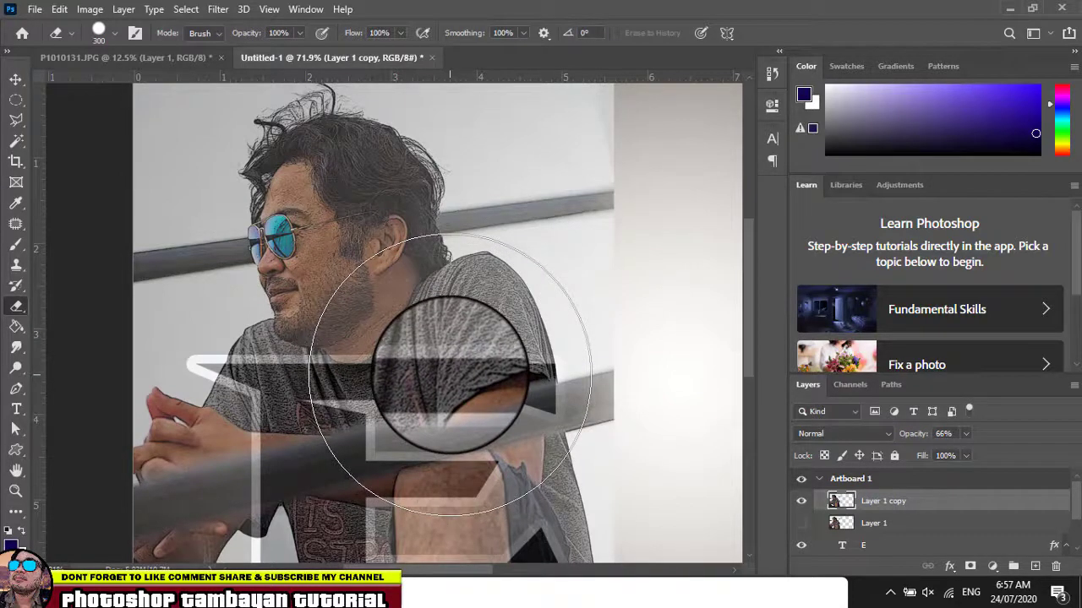
key(bracketleft)
key(bracketleft)
scroll(470, 427, down, 2)
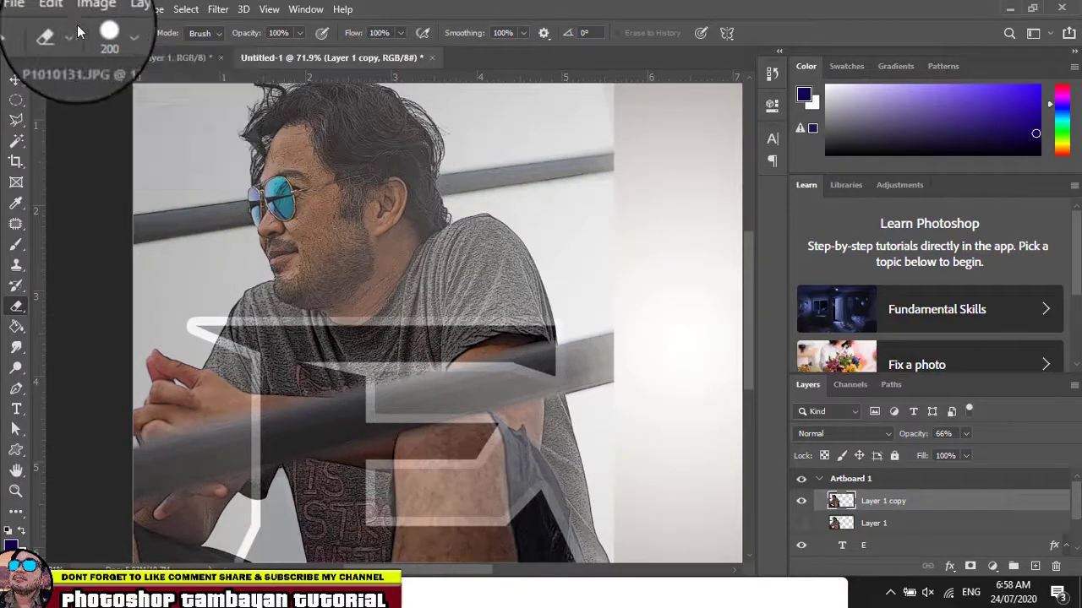
click(115, 37)
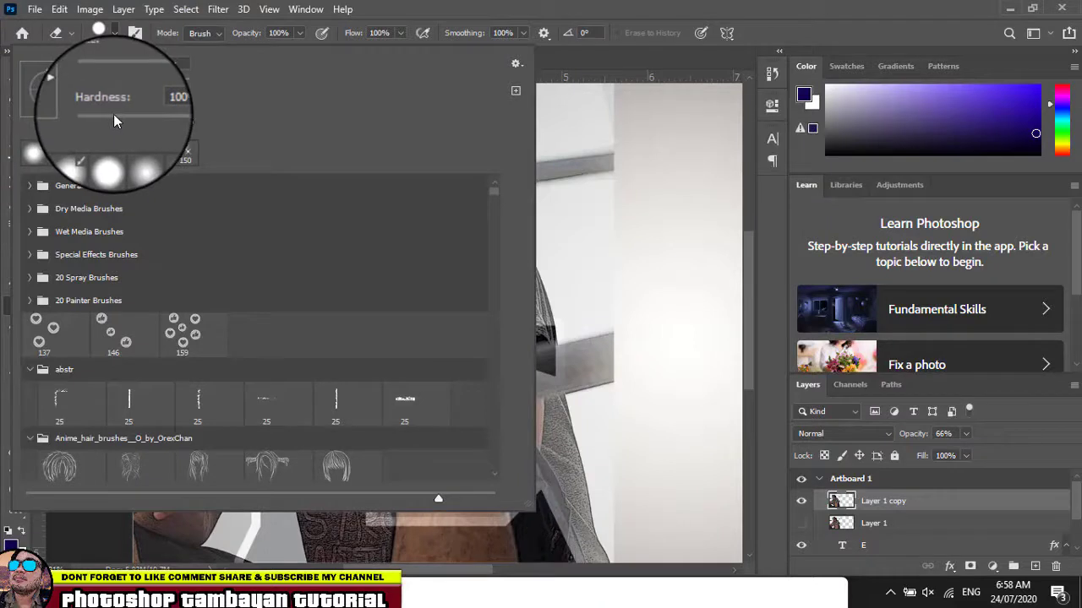
click(495, 314)
scroll(510, 443, down, 1)
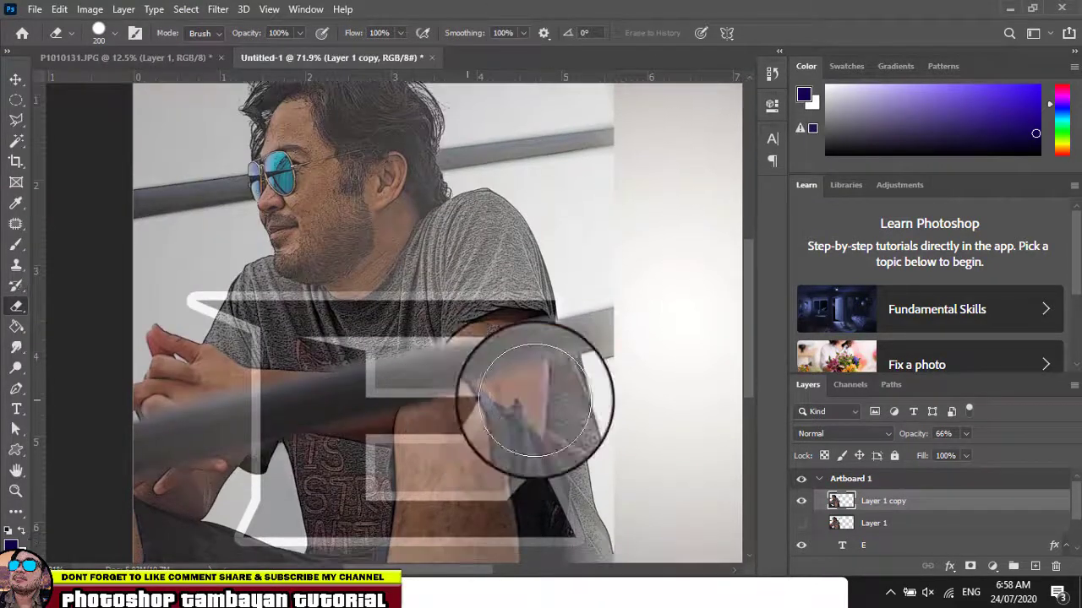
Erase the lower body and railing from Layer 1 copy, from the top bar of the letter E down to the artboard's bottom edge
mouse_move(536, 386)
mouse_down()
mouse_move(507, 386)
mouse_move(526, 378)
mouse_move(198, 394)
mouse_move(193, 381)
mouse_move(175, 381)
mouse_move(174, 368)
mouse_move(573, 373)
mouse_move(534, 381)
mouse_move(543, 372)
mouse_move(450, 412)
mouse_move(453, 469)
mouse_move(139, 491)
mouse_move(211, 459)
mouse_move(135, 425)
mouse_move(134, 451)
mouse_move(132, 428)
mouse_move(368, 468)
mouse_move(575, 481)
mouse_move(626, 405)
mouse_move(607, 365)
mouse_move(620, 325)
mouse_up()
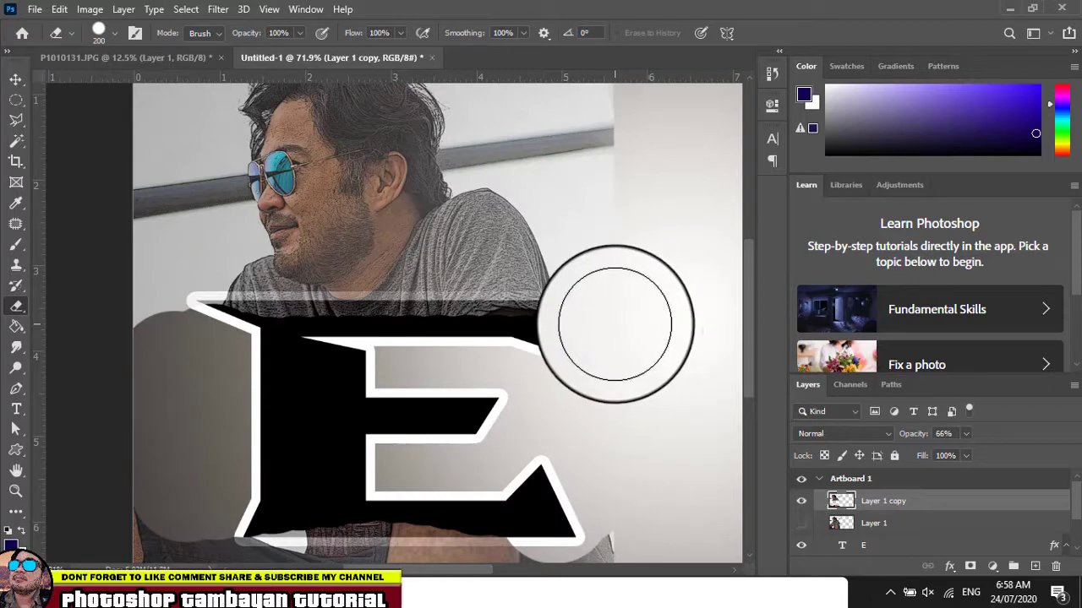
scroll(592, 362, down, 5)
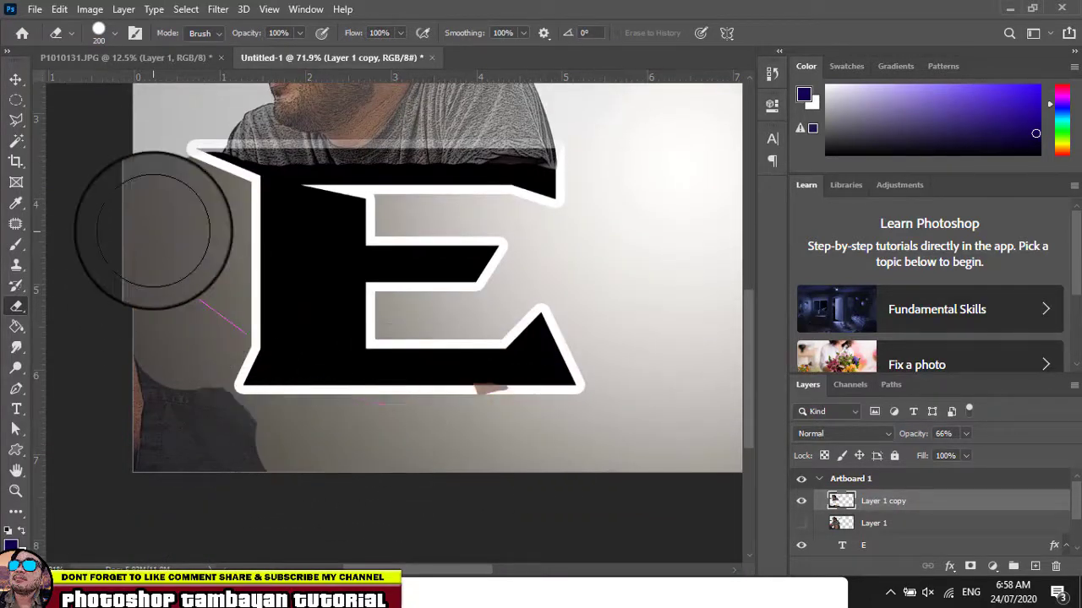
mouse_move(138, 242)
mouse_down()
mouse_move(152, 440)
mouse_move(294, 443)
mouse_move(117, 425)
mouse_move(224, 429)
mouse_move(211, 462)
mouse_move(157, 467)
mouse_move(305, 415)
mouse_move(537, 405)
mouse_up()
scroll(543, 398, up, 4)
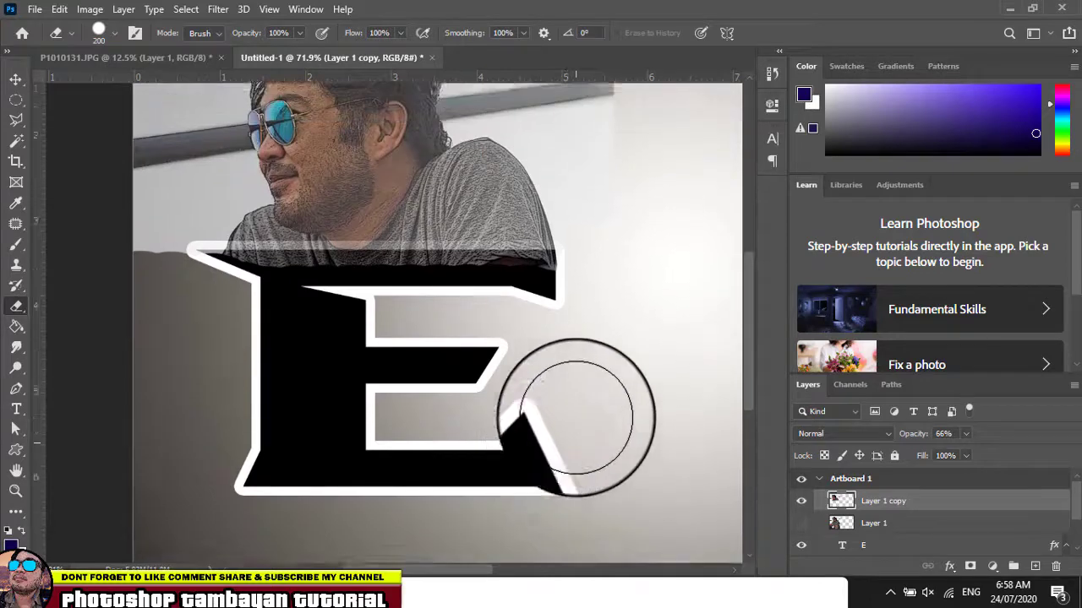
Select Layer 1 copy with the Move tool and display its layer properties
scroll(582, 419, up, 3)
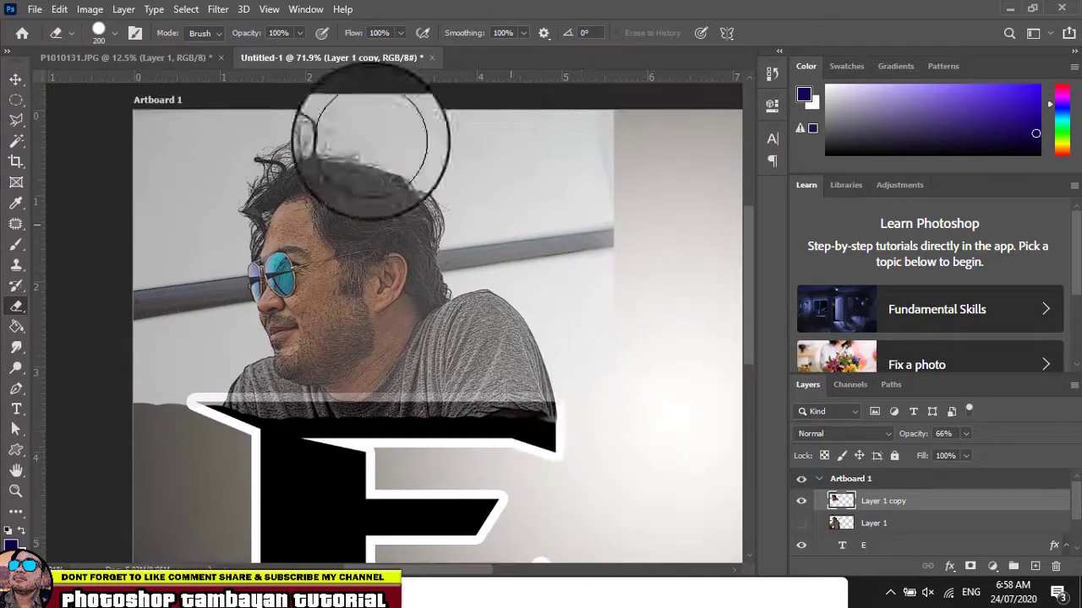
click(15, 78)
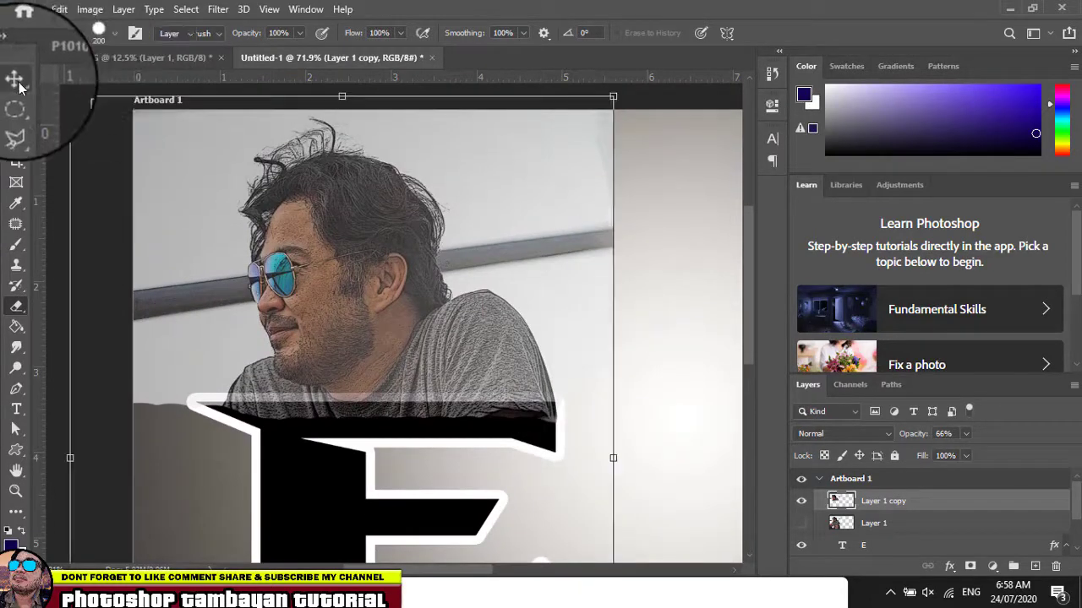
click(98, 239)
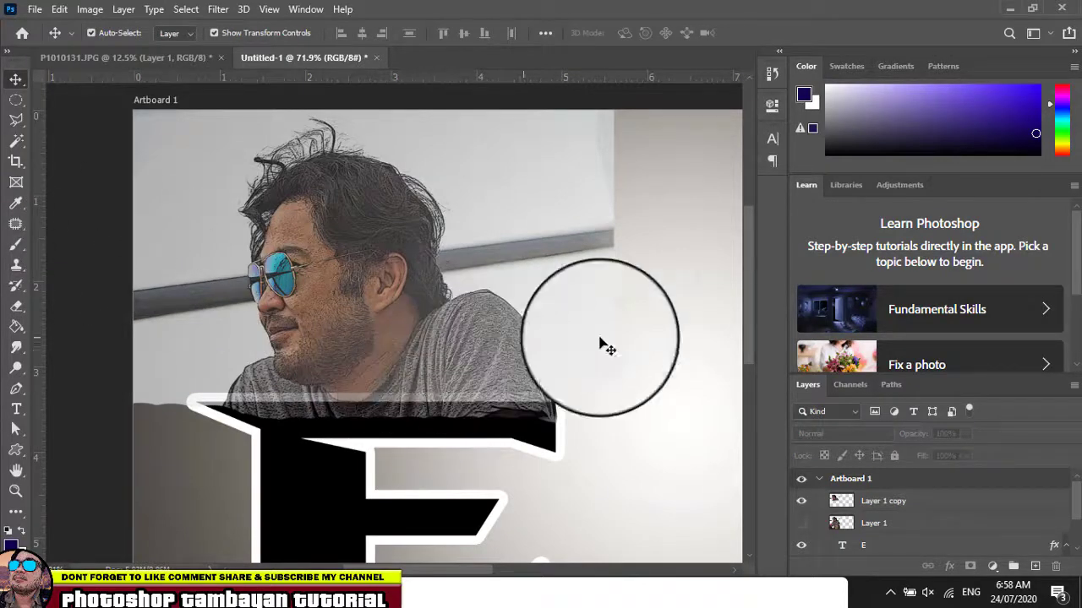
click(476, 338)
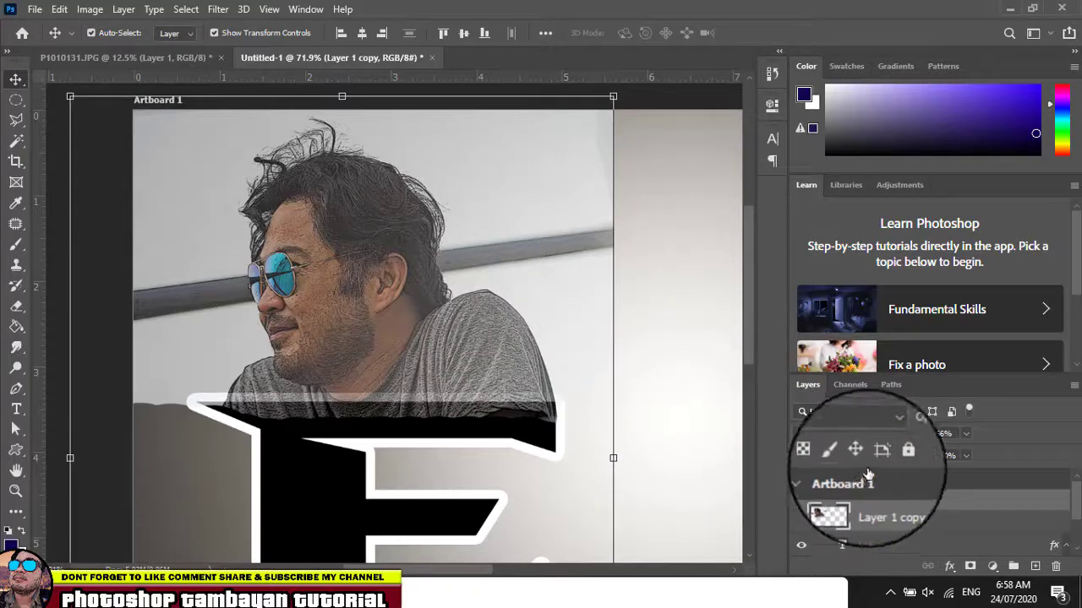
click(305, 8)
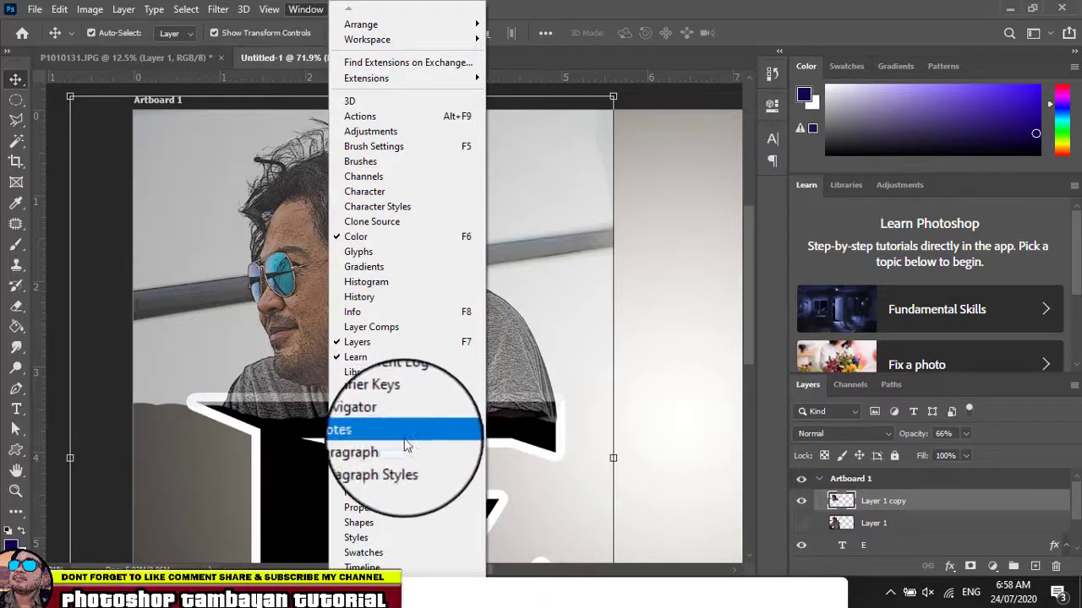
click(382, 507)
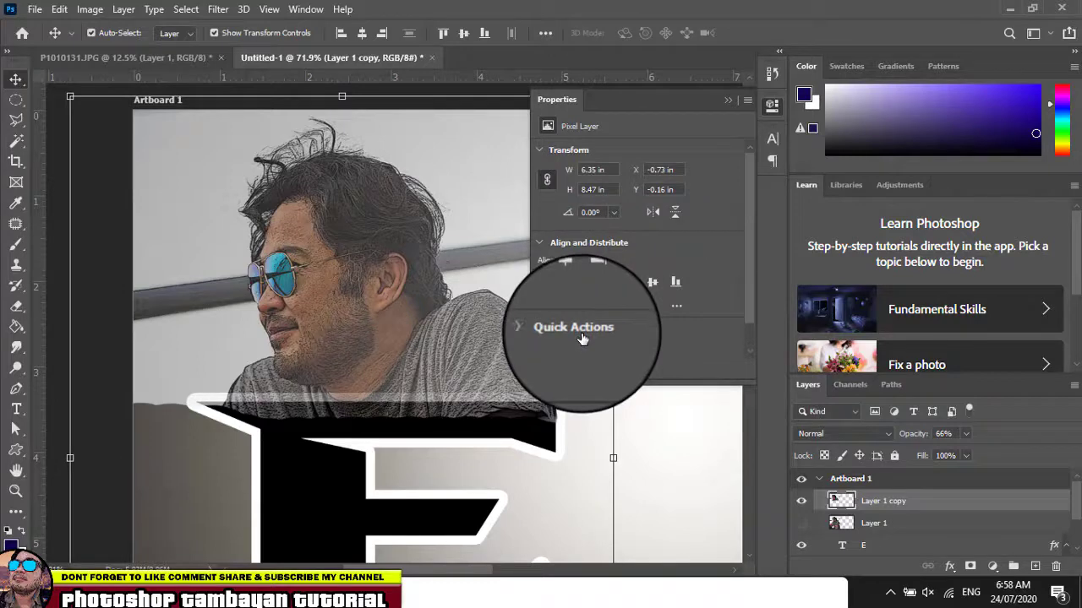
Remove the background from Layer 1 copy with the Remove Background quick action, and collapse the layer properties
drag(746, 290, 744, 331)
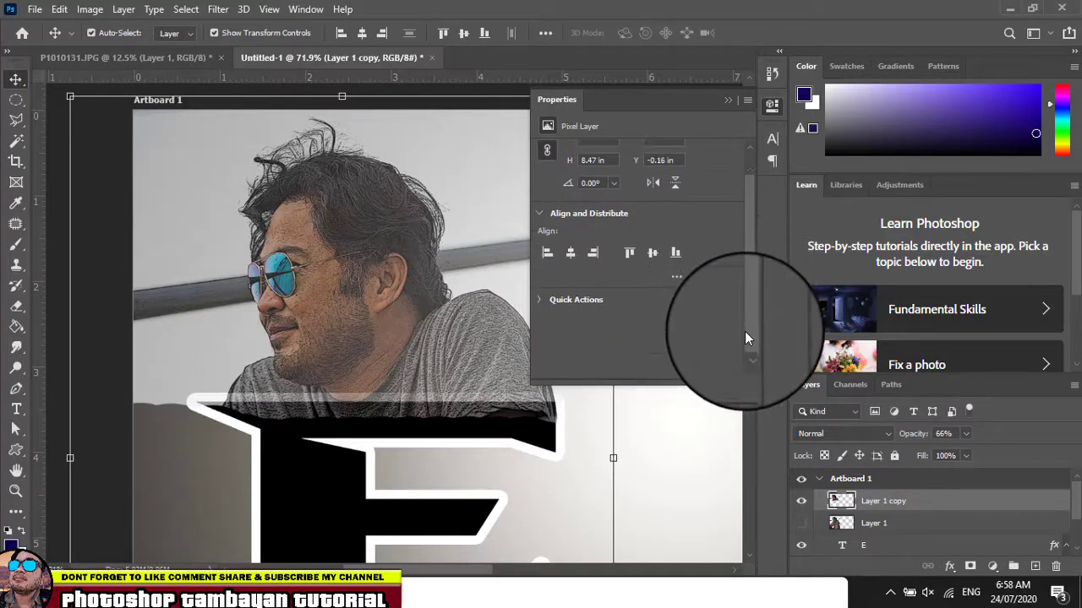
click(575, 310)
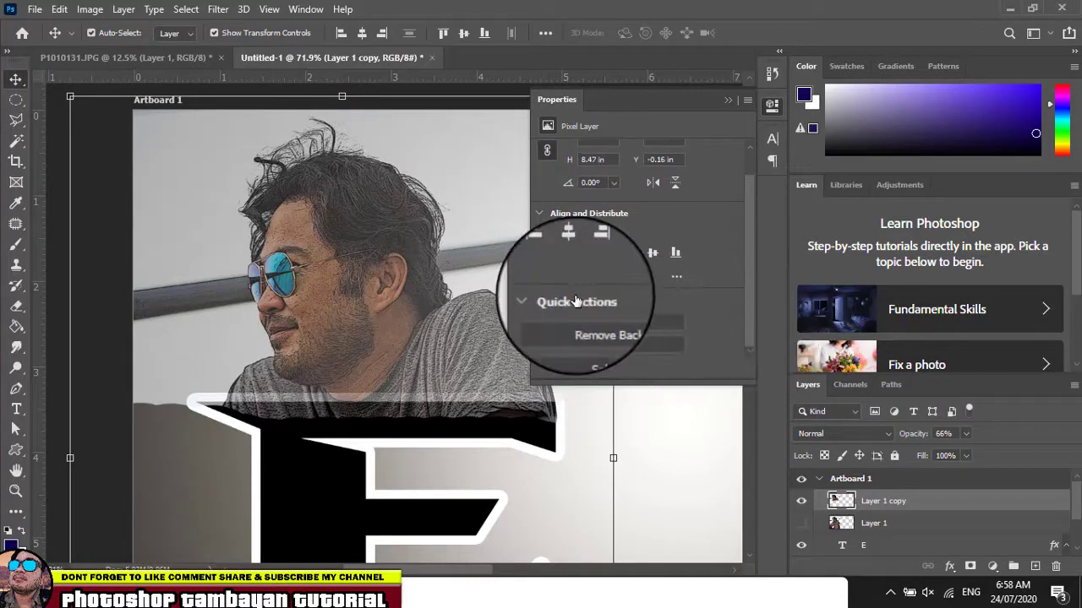
click(614, 325)
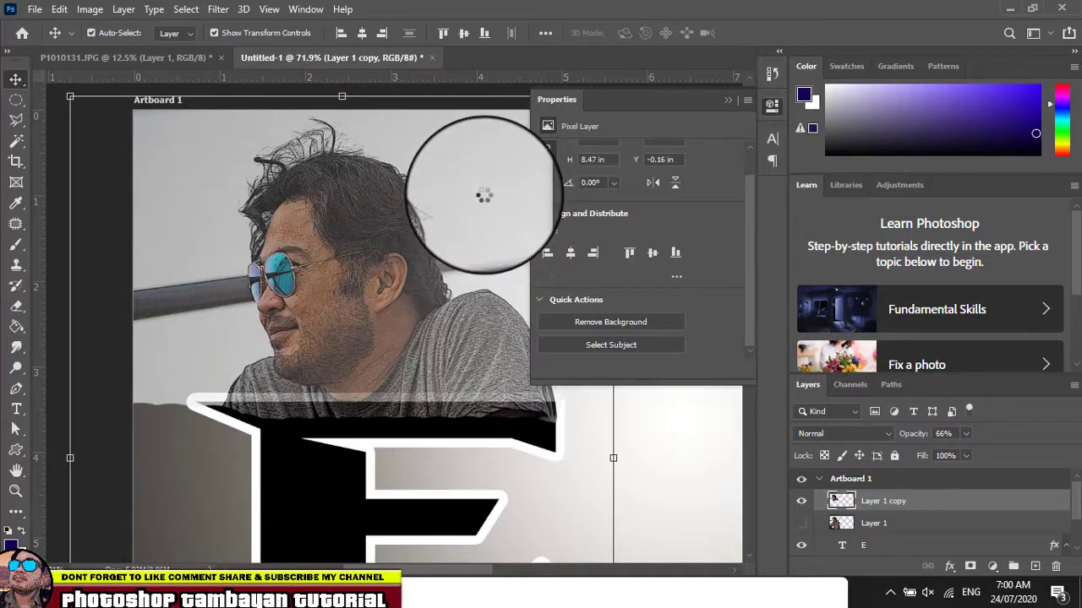
click(626, 328)
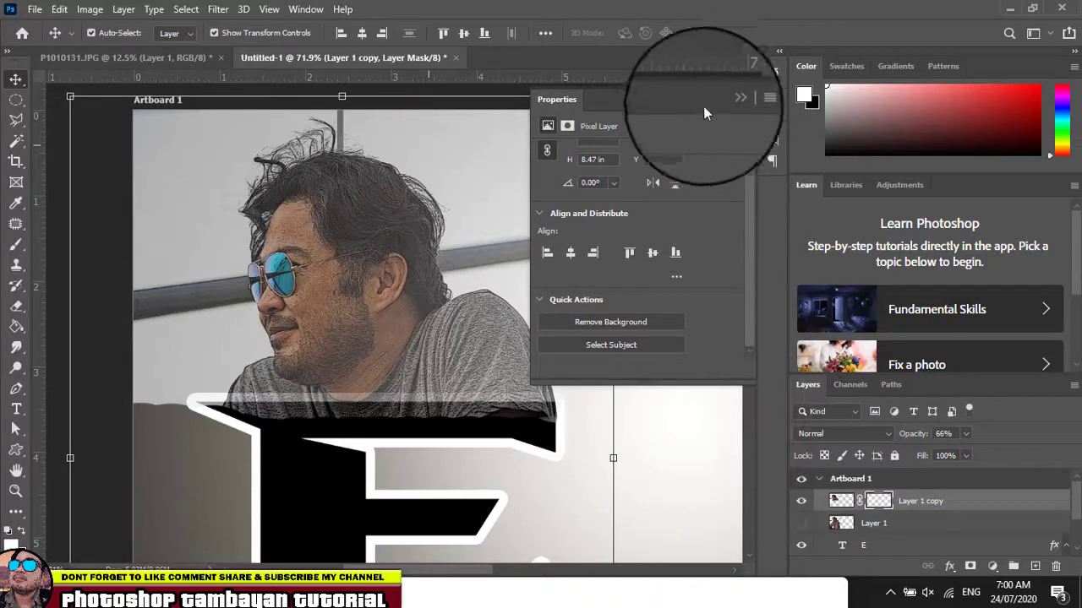
click(727, 100)
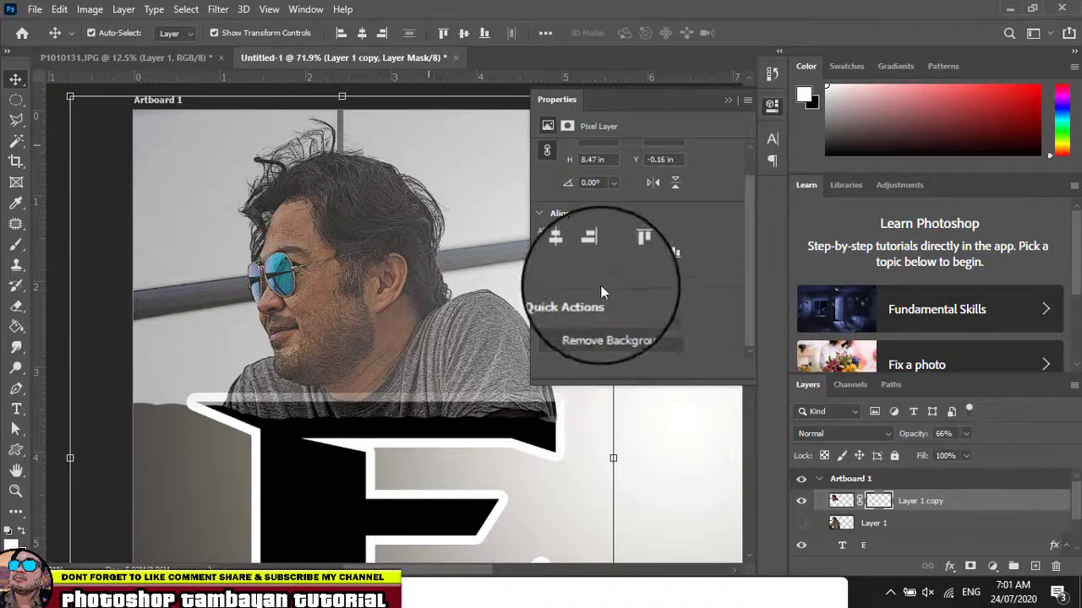
click(732, 110)
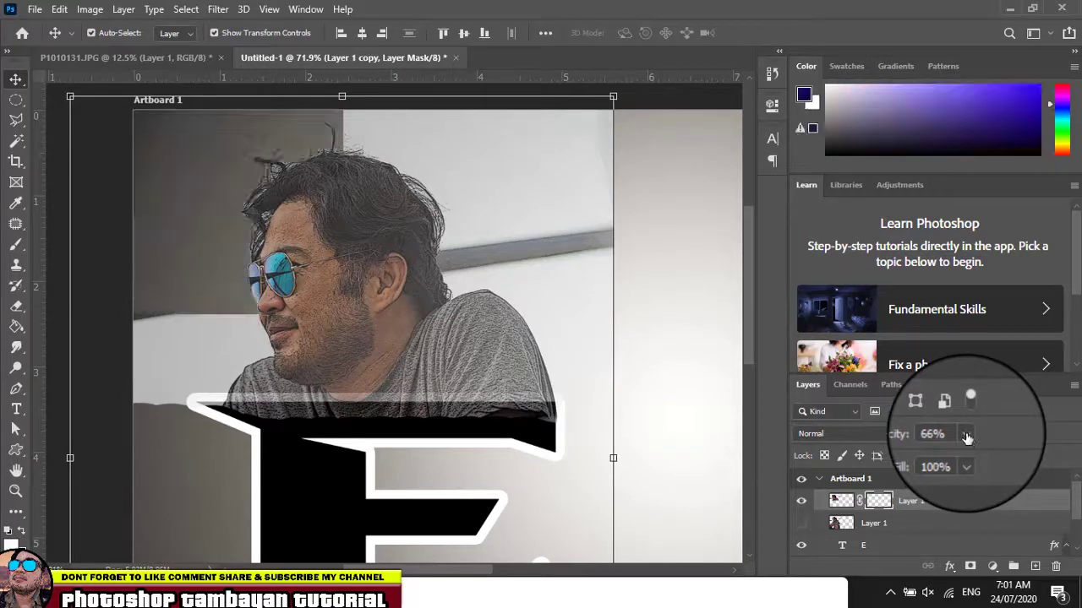
Raise the opacity of Layer 1 copy to 100% and deselect the layer
click(967, 437)
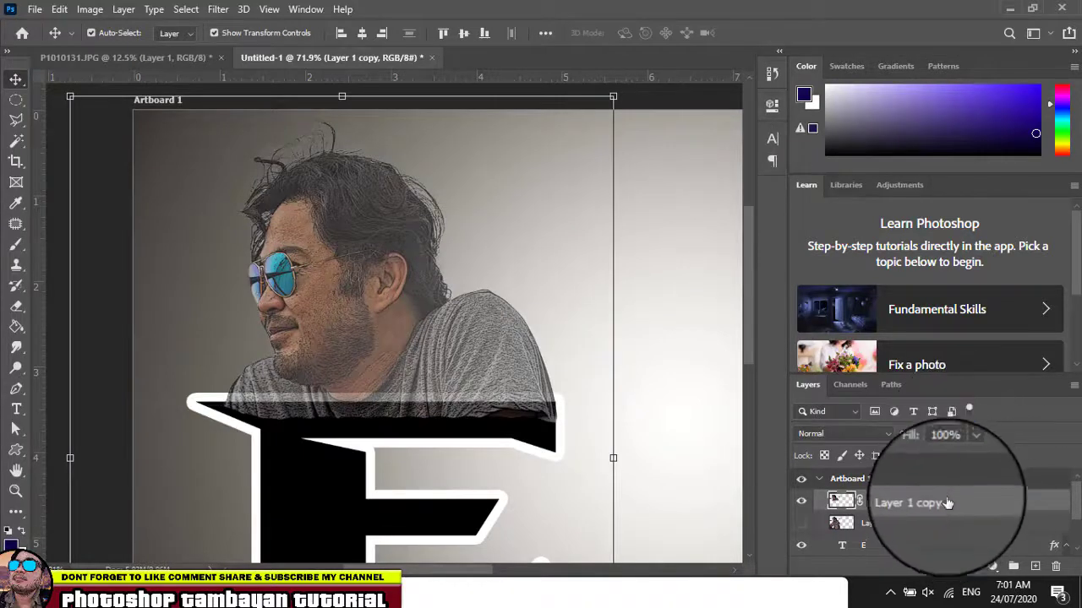
click(968, 431)
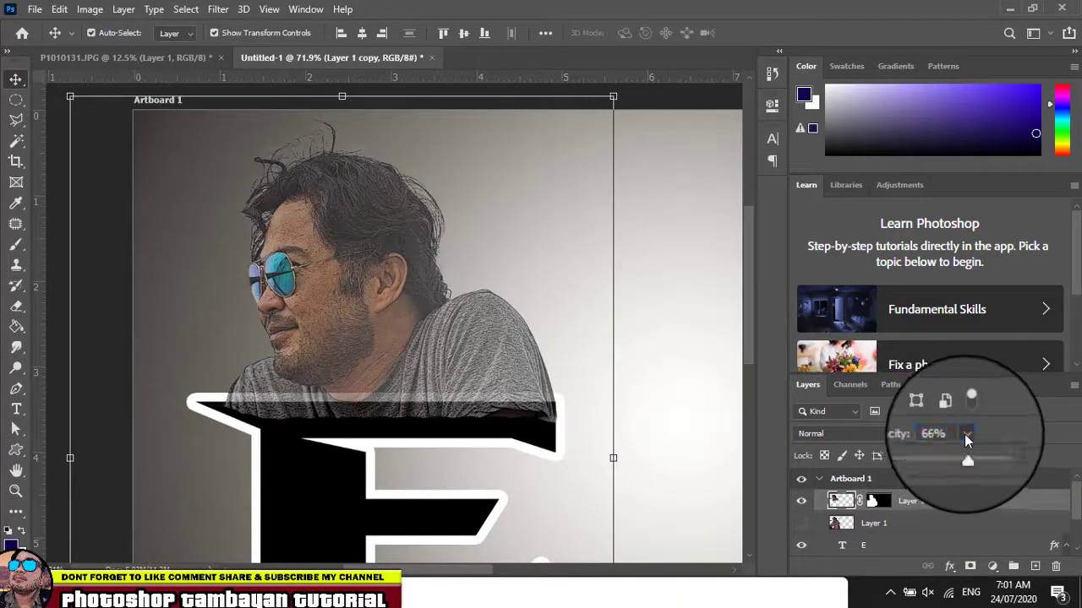
drag(965, 454, 1029, 462)
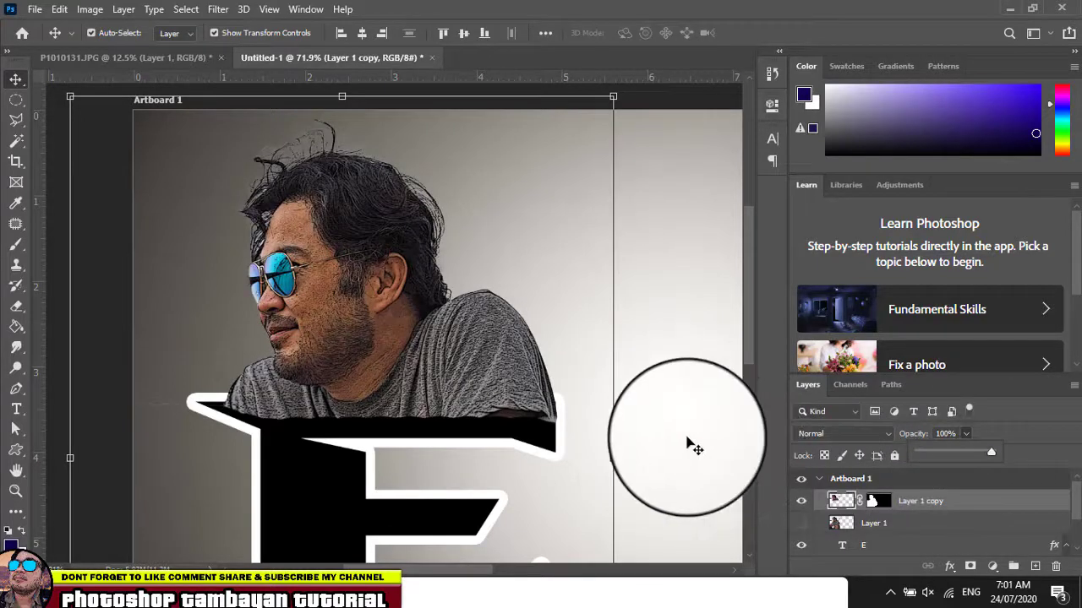
scroll(688, 444, down, 1)
scroll(688, 445, down, 1)
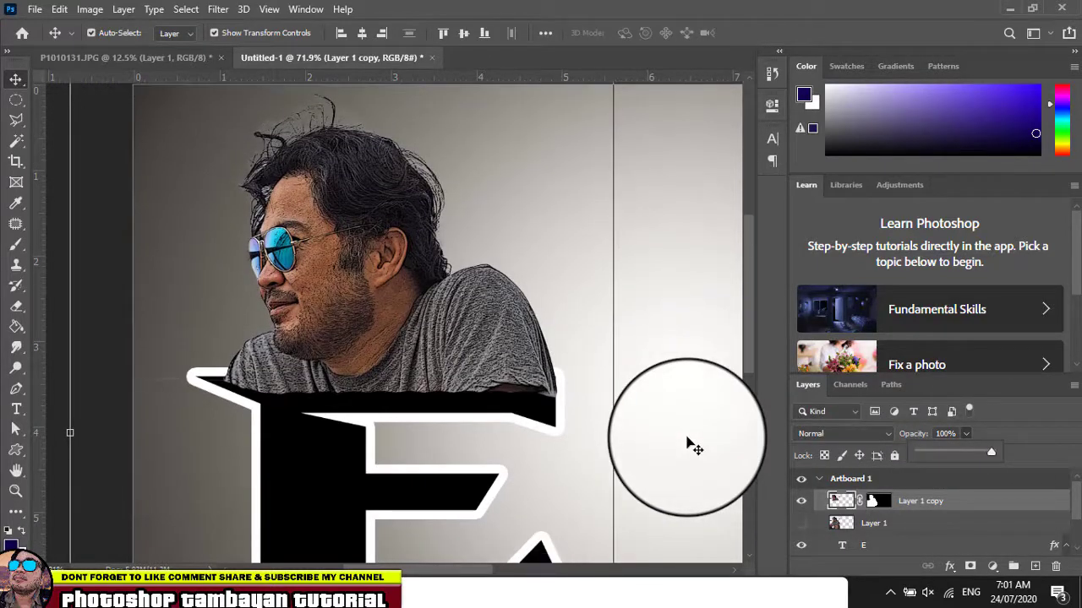
scroll(688, 445, down, 1)
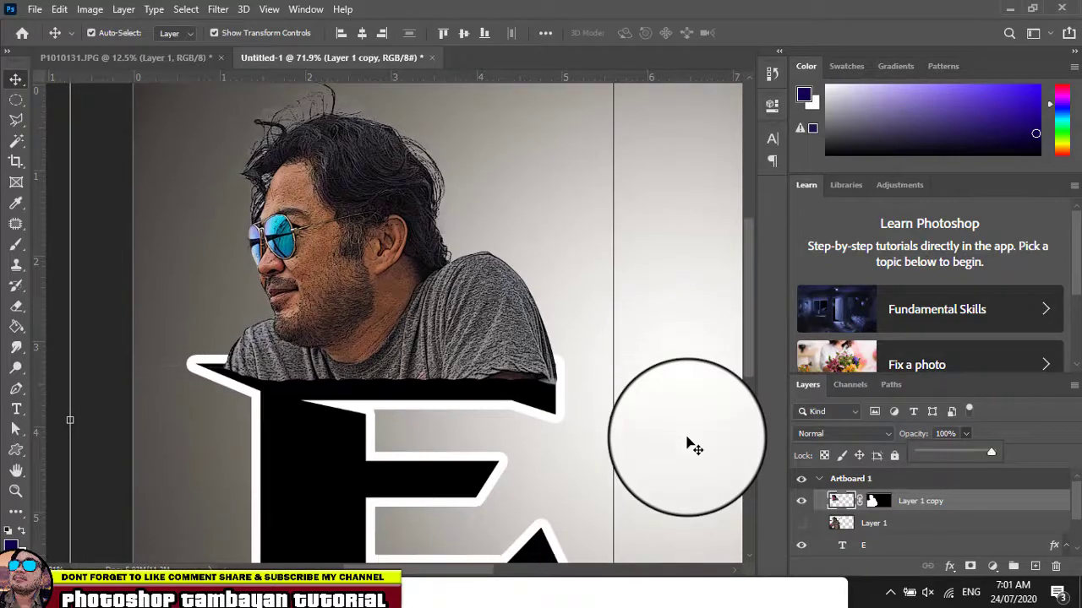
scroll(688, 445, down, 4)
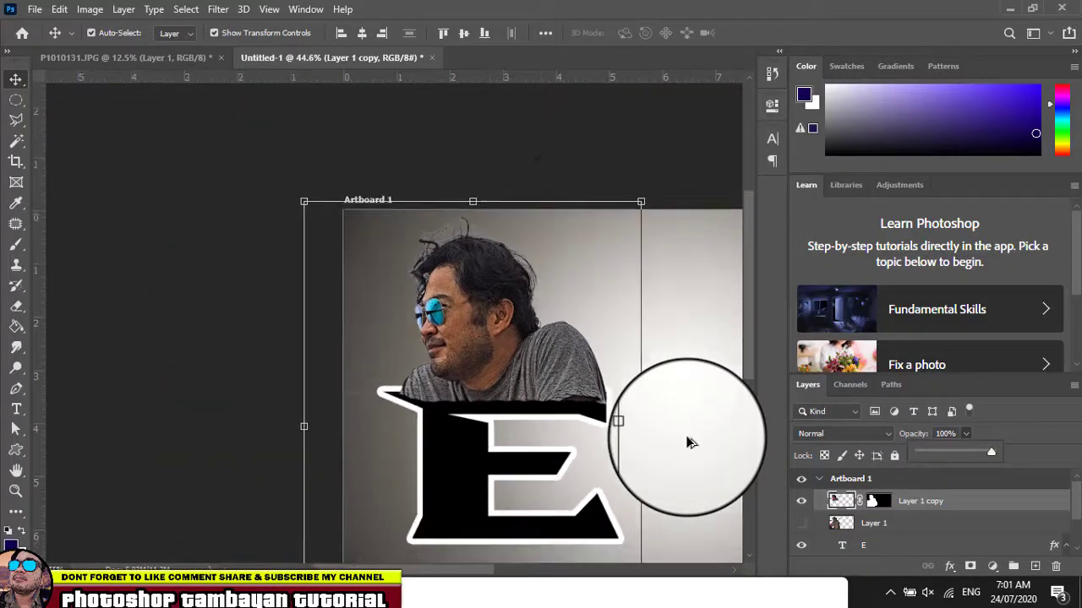
click(562, 169)
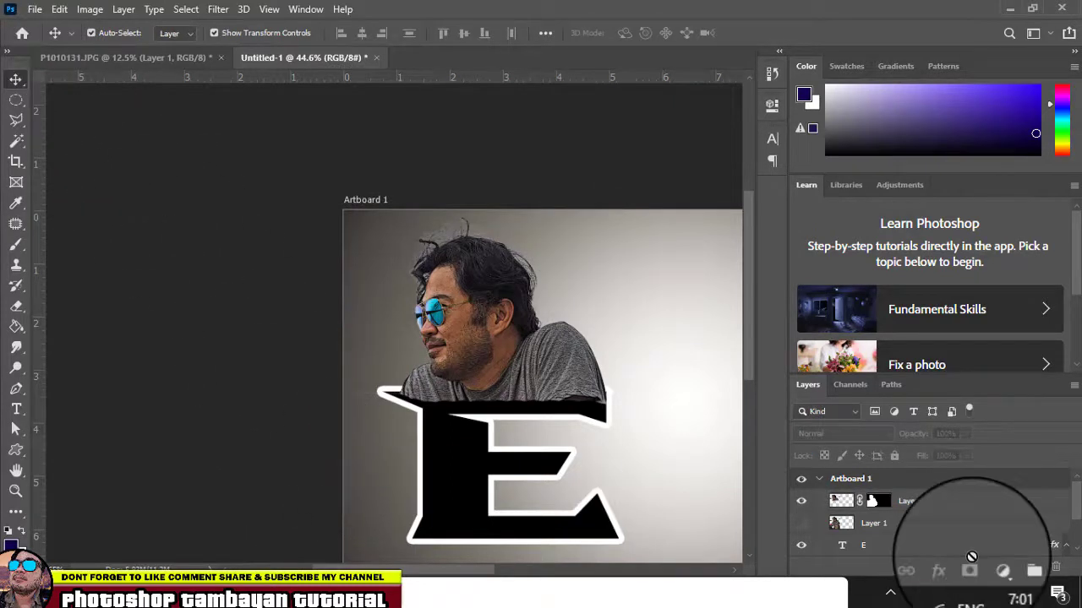
Show the original Layer 1 and clip it to the letter E text layer with a clipping mask
click(802, 524)
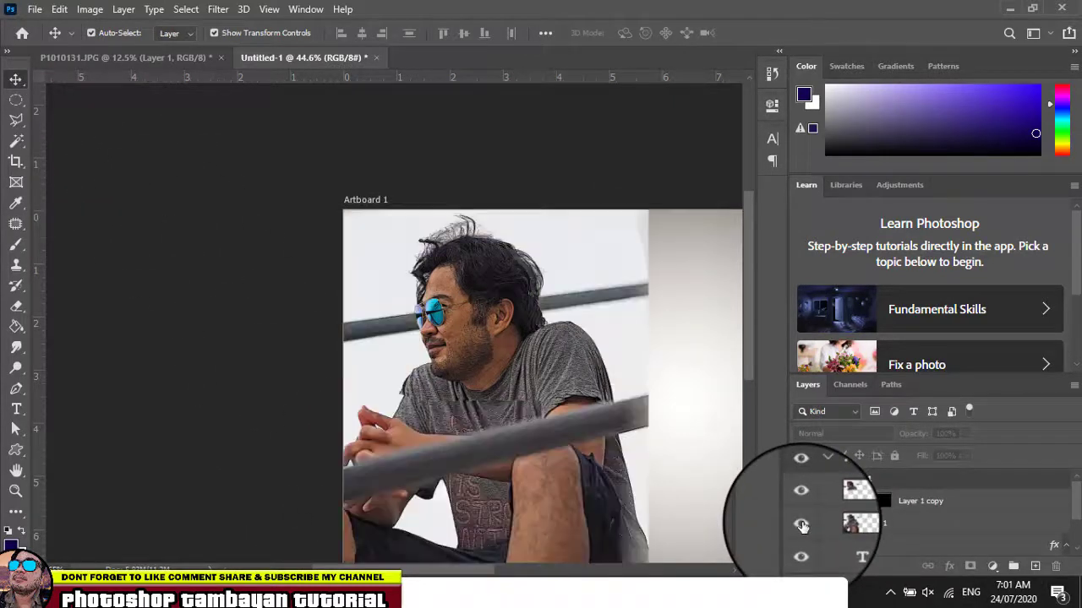
right_click(935, 523)
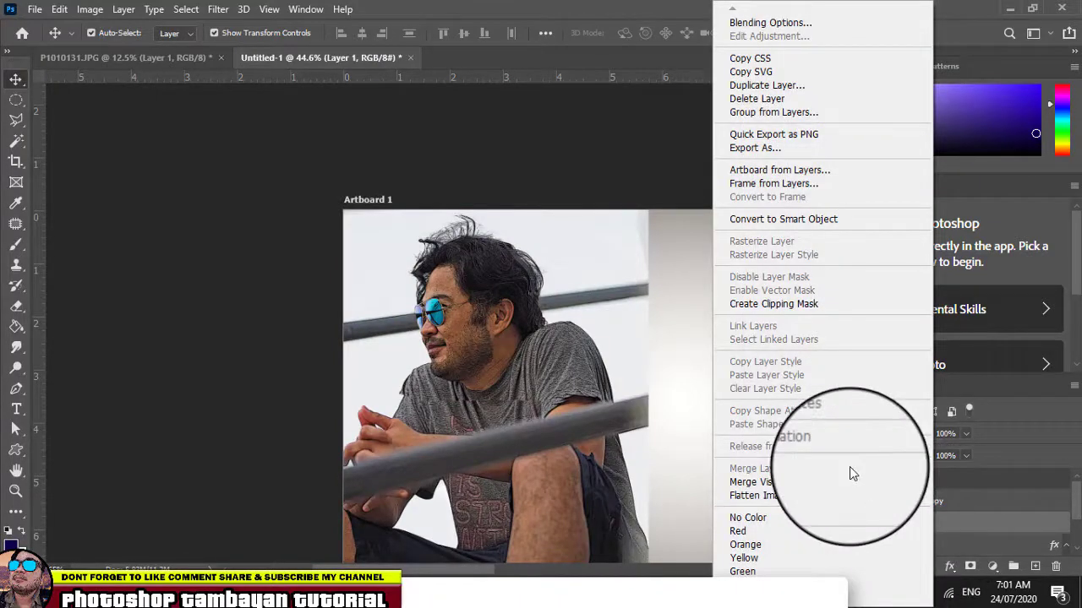
click(795, 304)
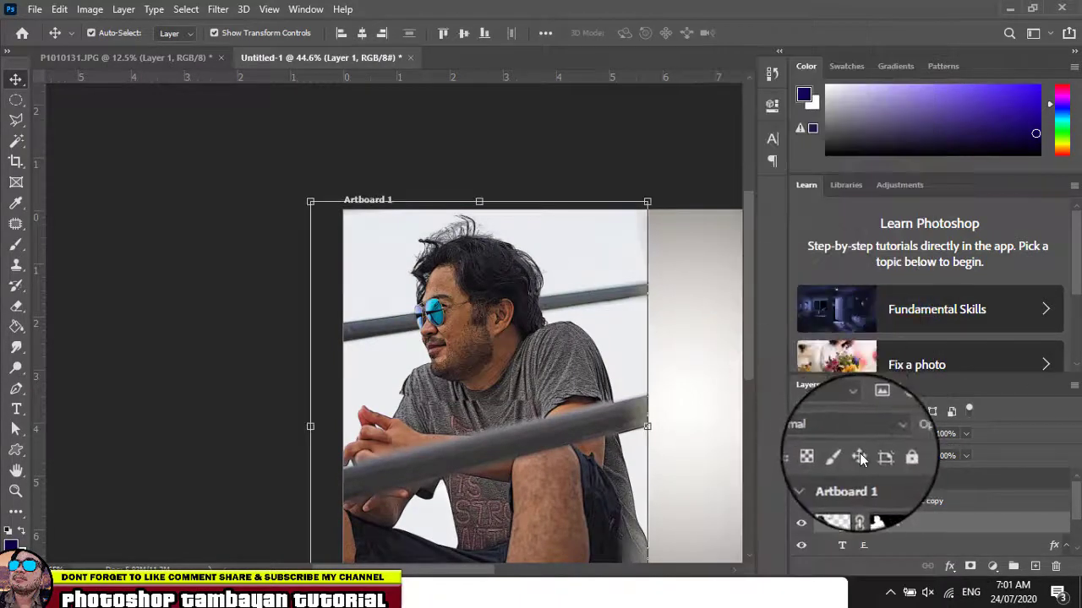
Select Layer 1 copy and compare the design with that layer hidden and shown
click(998, 502)
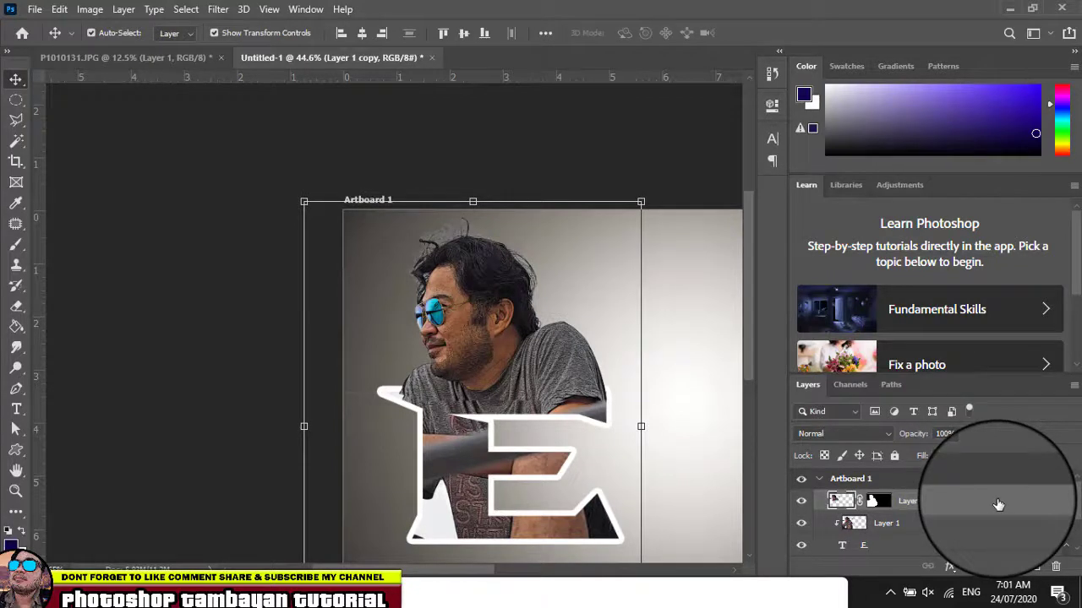
click(802, 502)
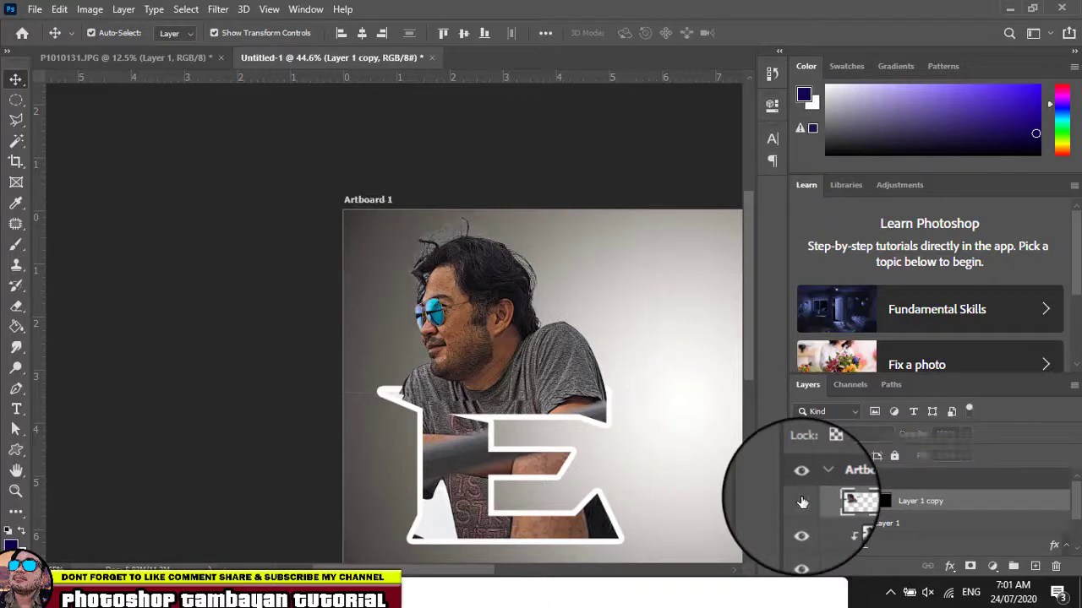
click(802, 502)
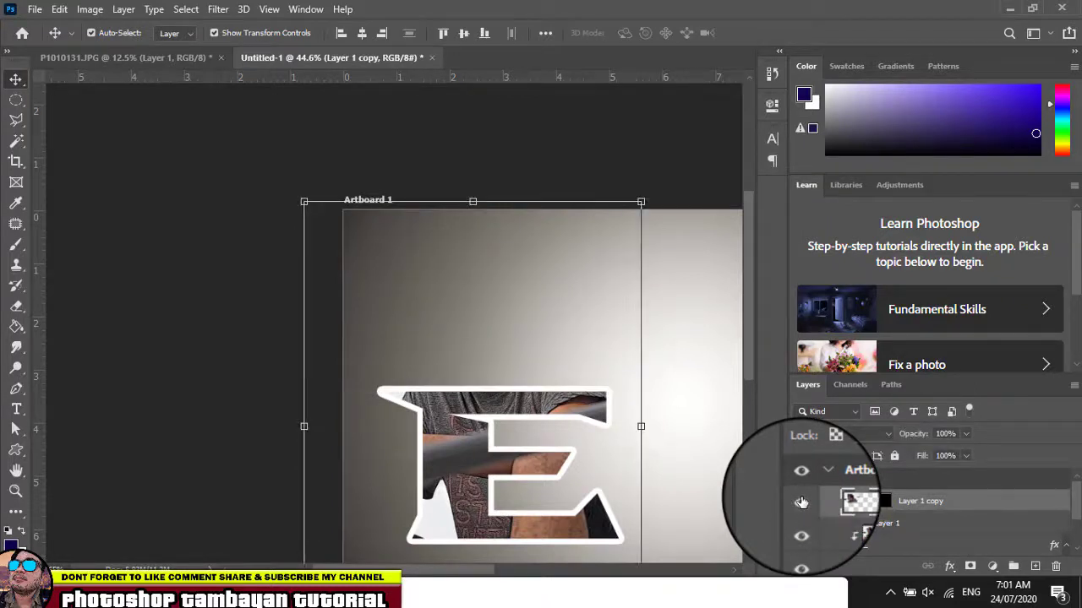
click(802, 502)
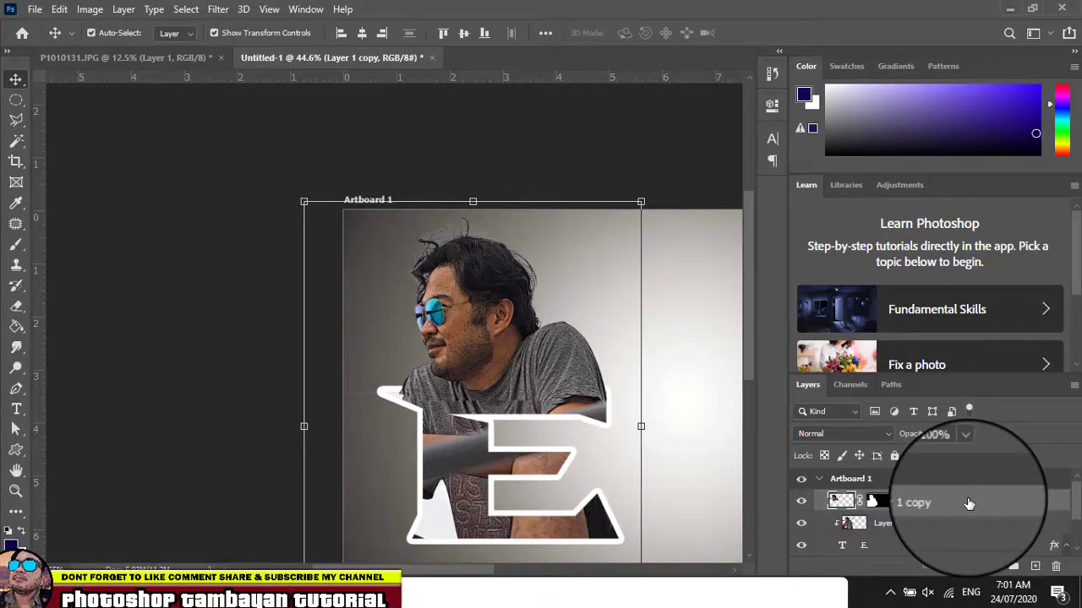
Check the letter E without its Stroke effect, switch the stroke back on, and deselect the layer
scroll(968, 504, down, 1)
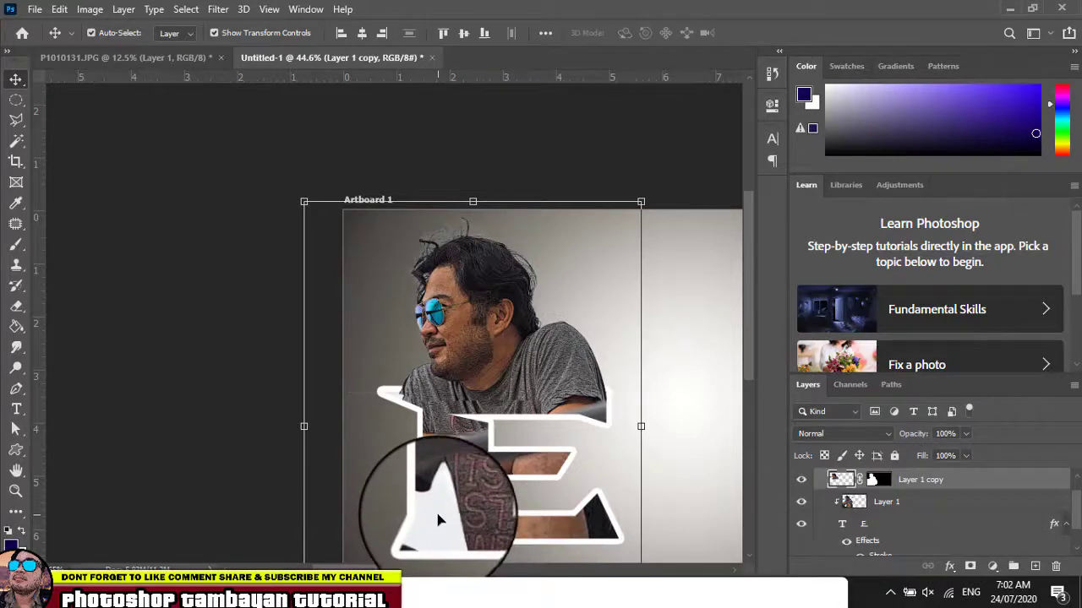
scroll(930, 498, down, 1)
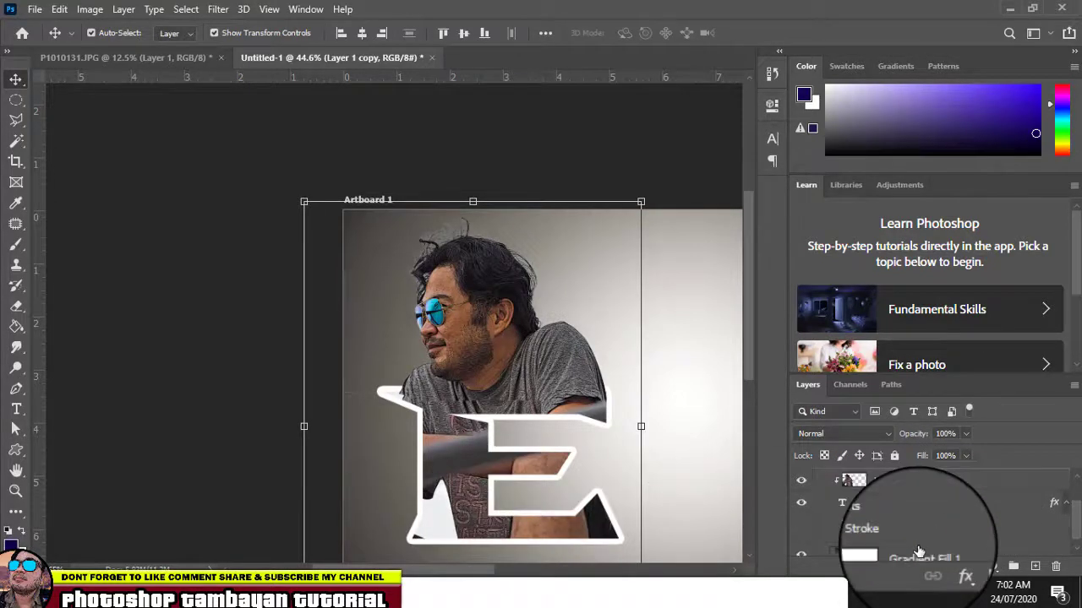
click(858, 541)
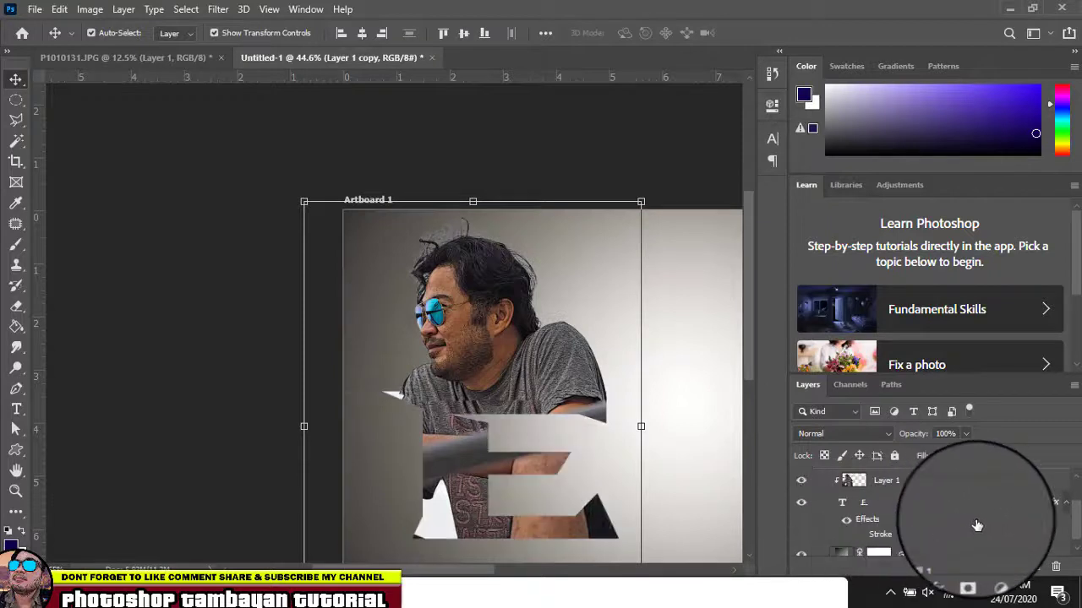
click(848, 526)
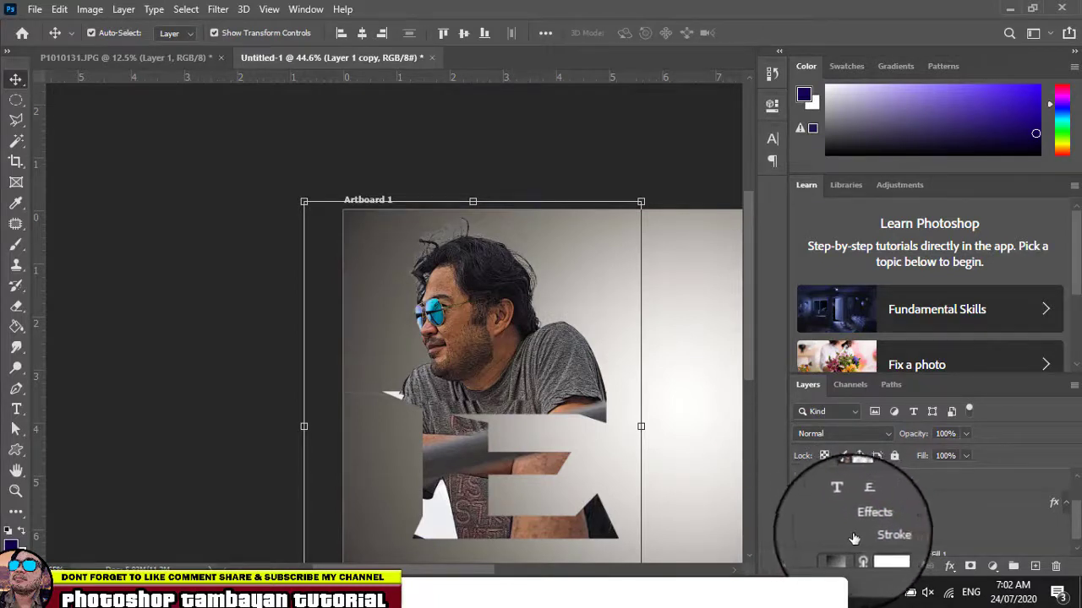
click(855, 533)
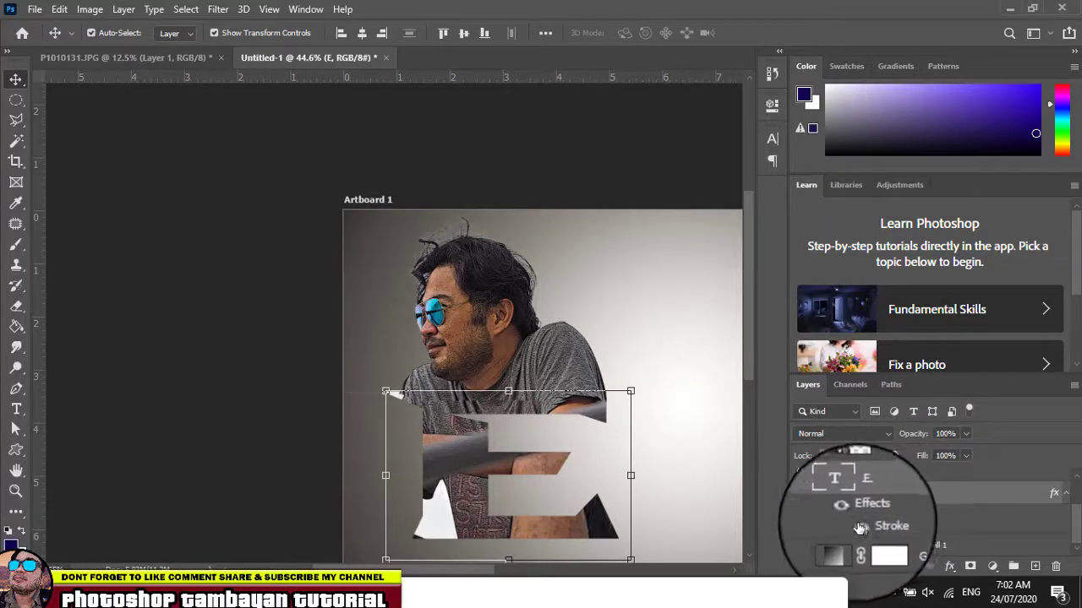
click(860, 526)
click(572, 165)
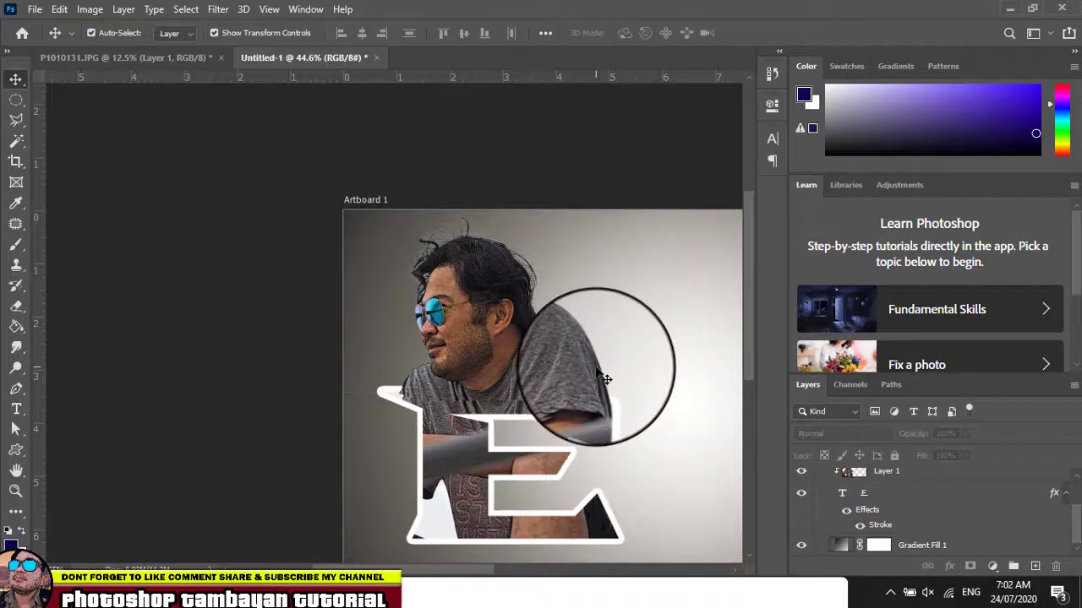
Move Layer 1 copy slightly right and down so the portrait lines up with the image clipped inside the letter E
alt+scroll(562, 394, down, 5)
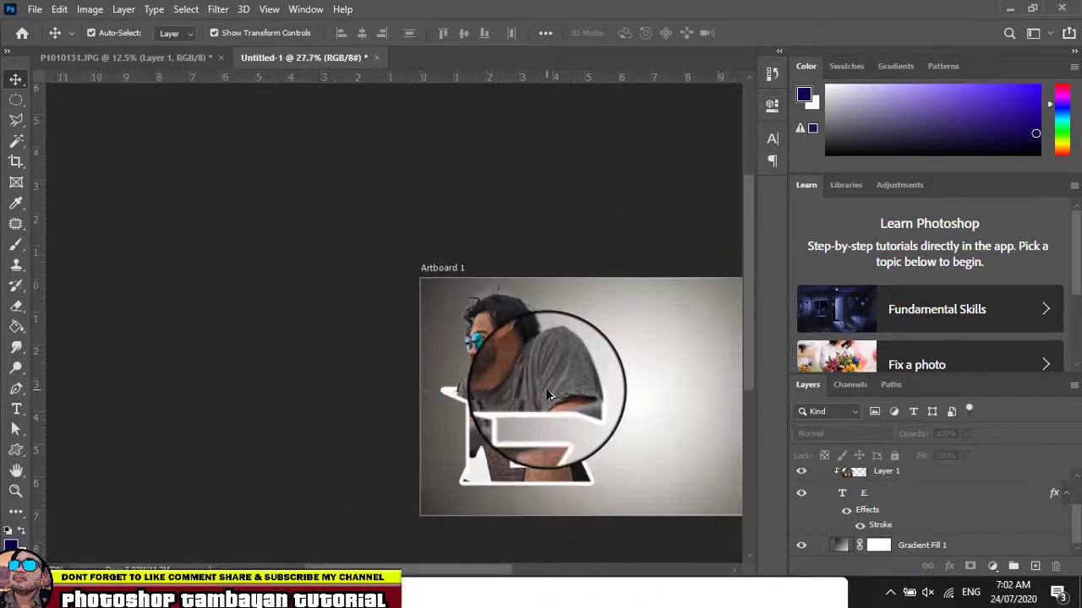
alt+scroll(548, 394, up, 6)
alt+scroll(548, 400, up, 1)
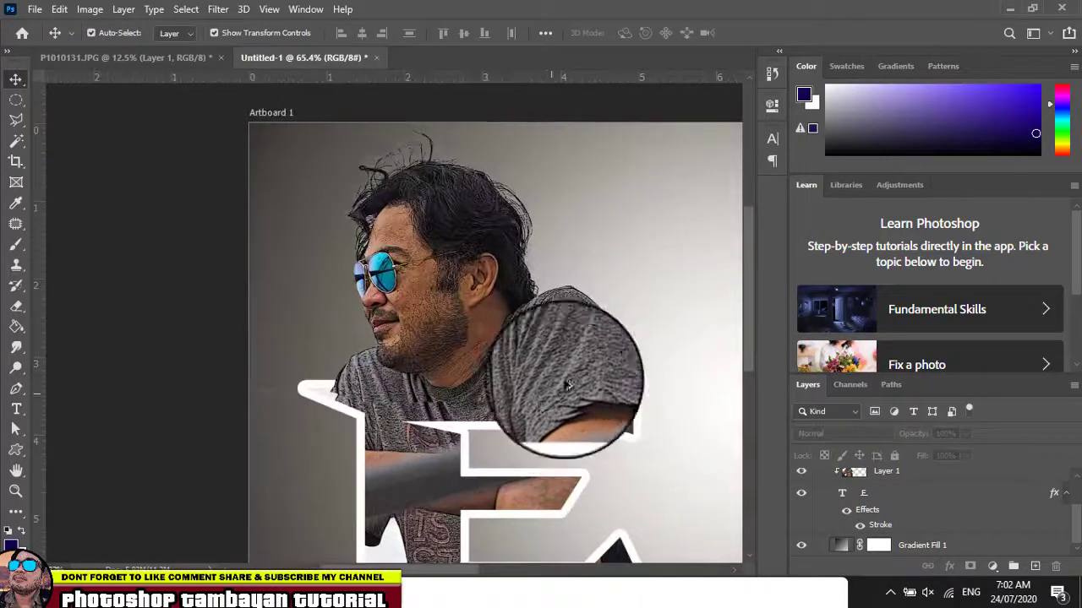
drag(528, 310, 214, 228)
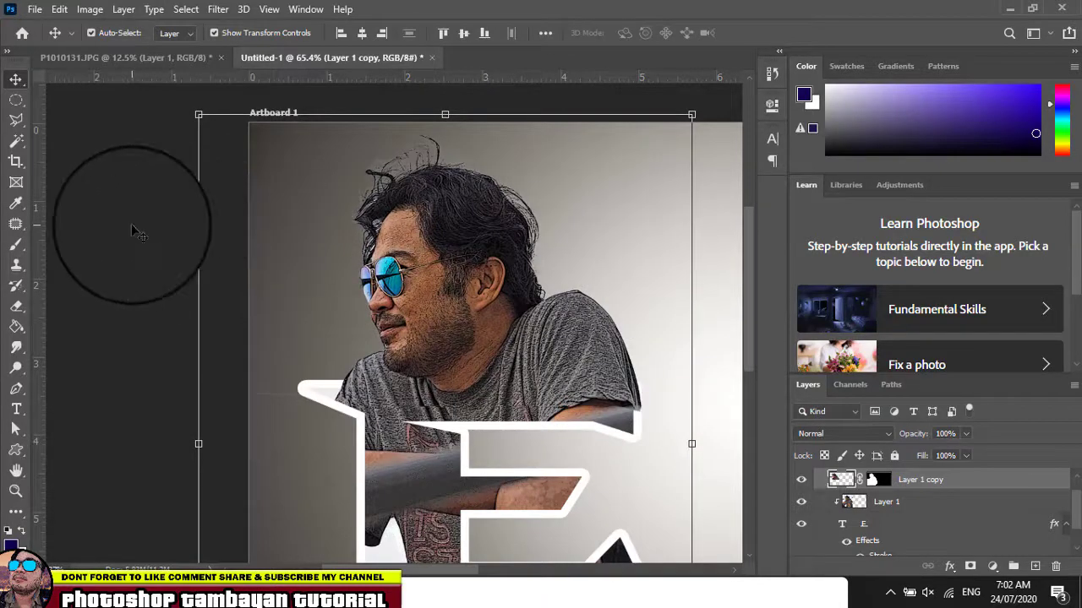
Try to clip Layer 1 copy into the letter E with a clipping mask
click(144, 237)
scroll(501, 400, down, 2)
scroll(502, 400, down, 2)
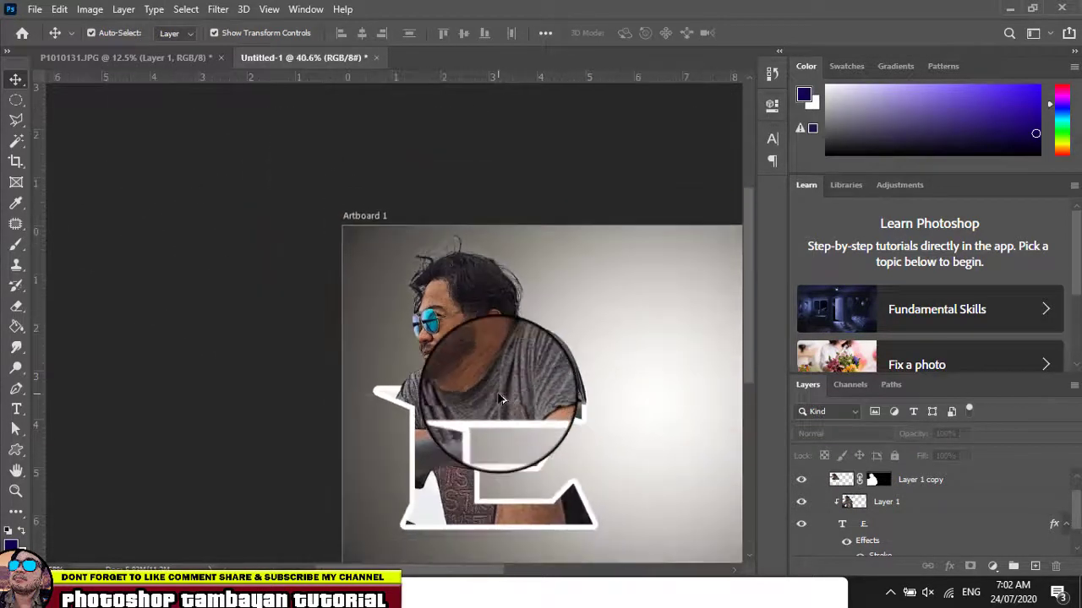
click(962, 508)
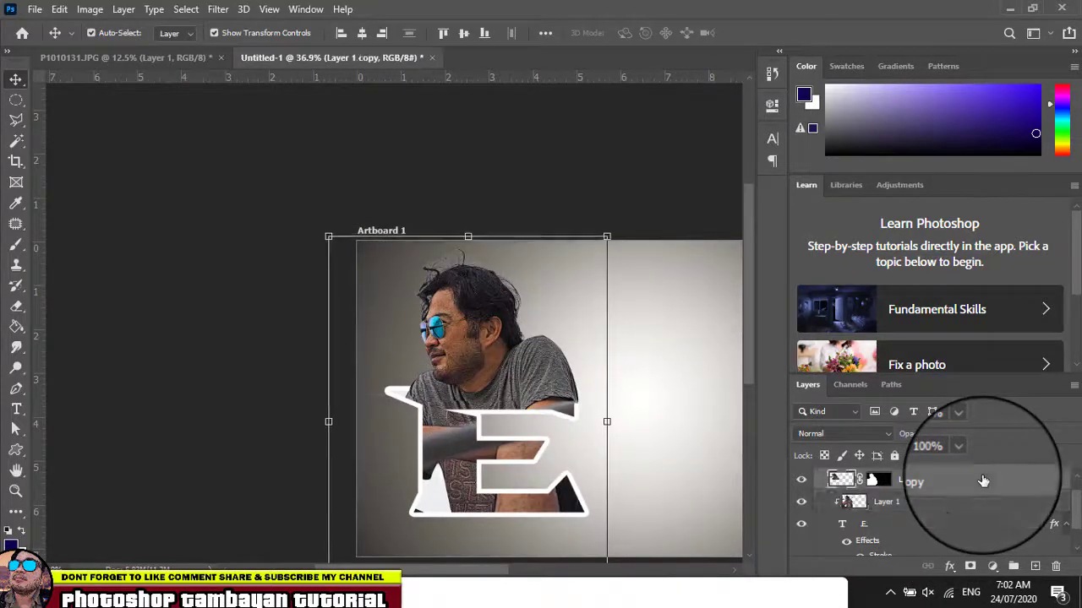
right_click(985, 484)
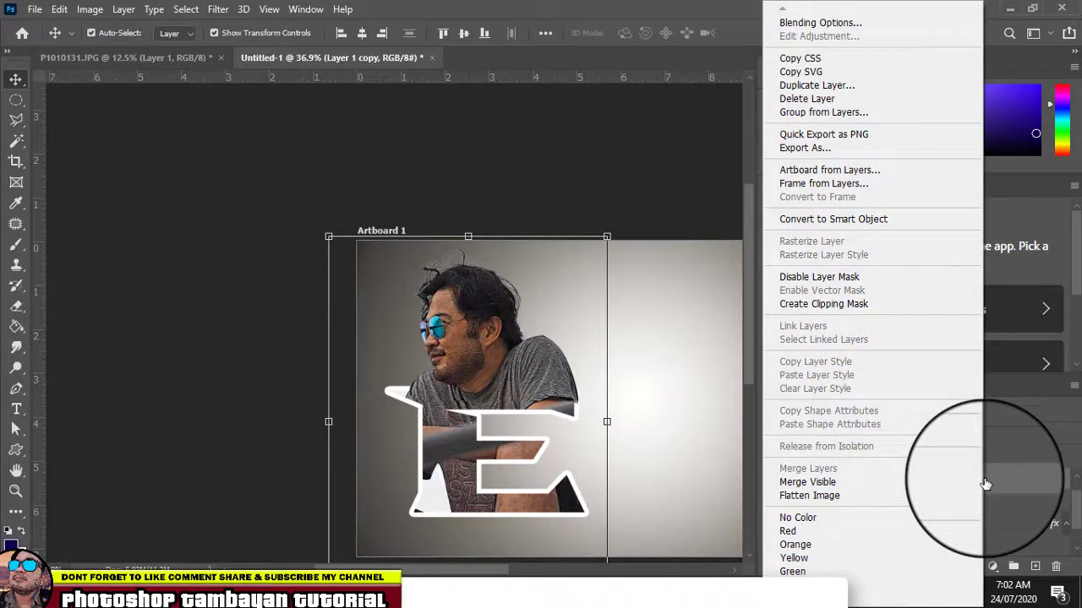
click(823, 303)
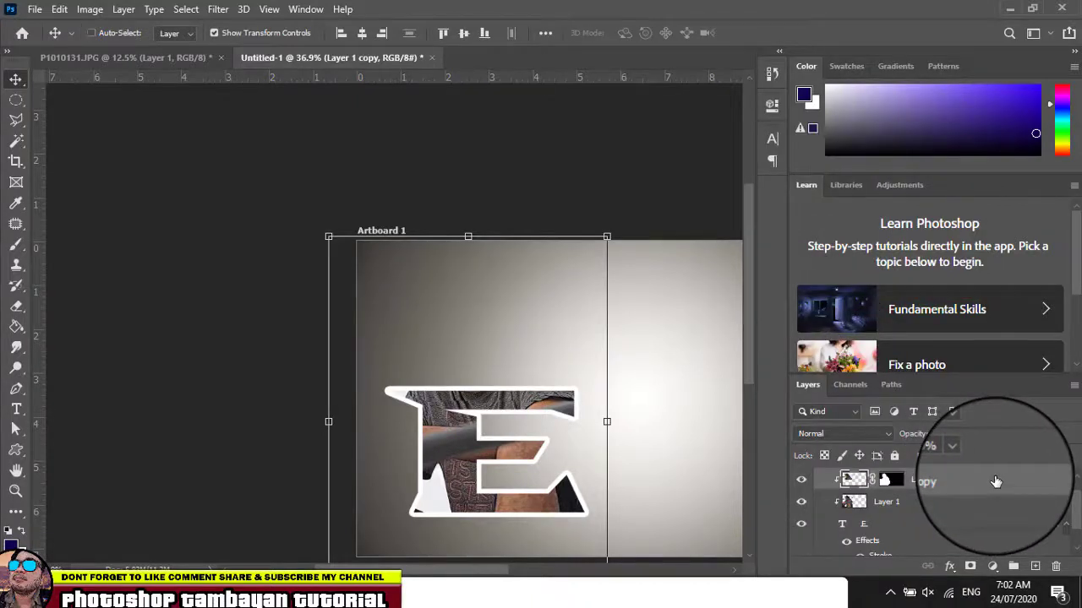
click(800, 481)
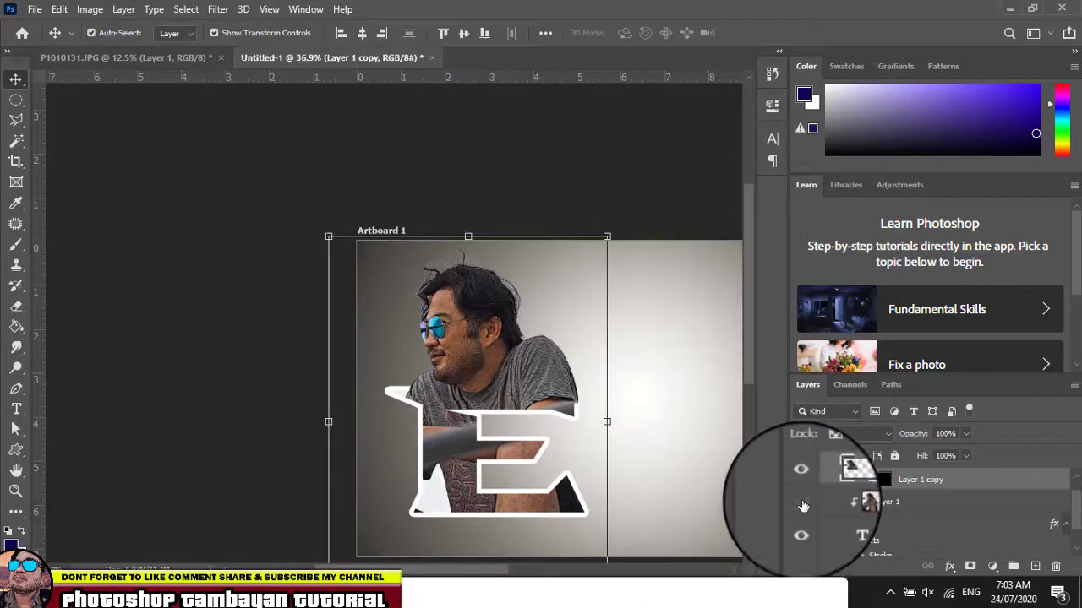
Select Layer 1 and remove its white background inside the letter E with the Magic Eraser at a tolerance of 11
click(803, 506)
click(802, 505)
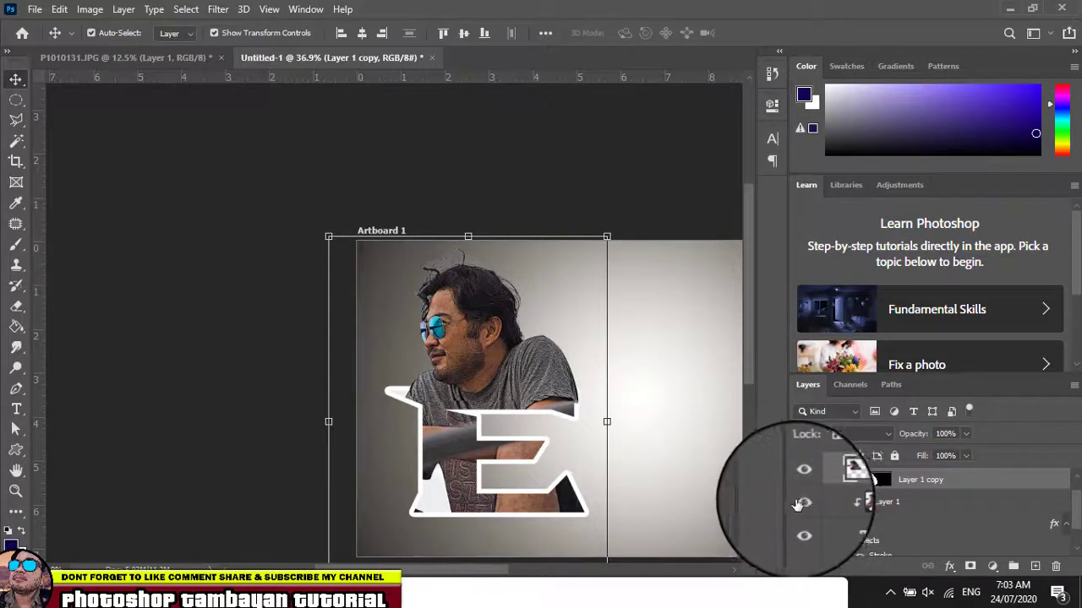
click(867, 507)
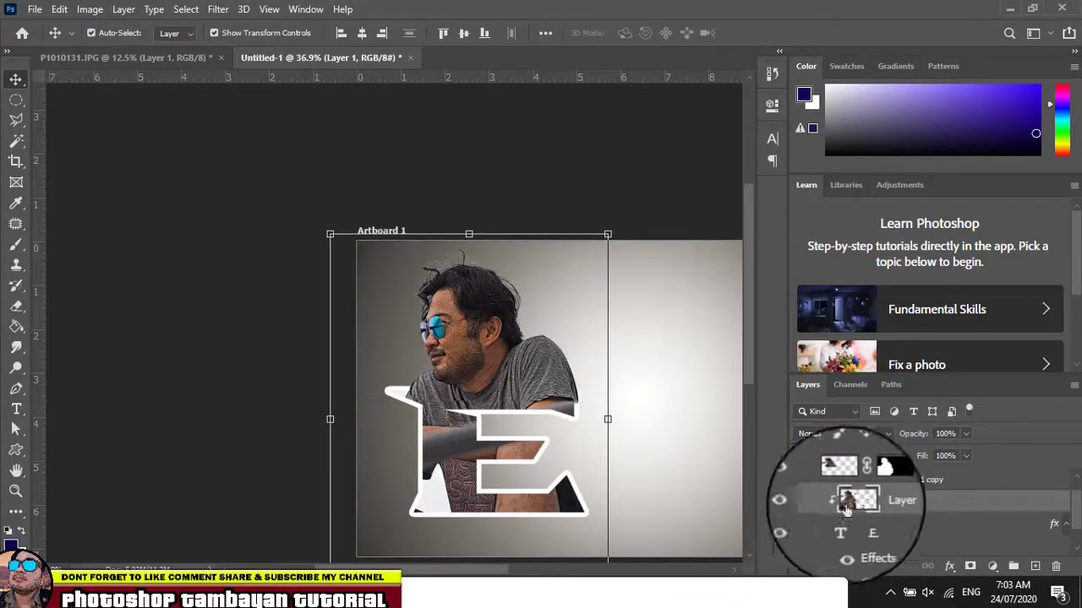
scroll(456, 472, up, 5)
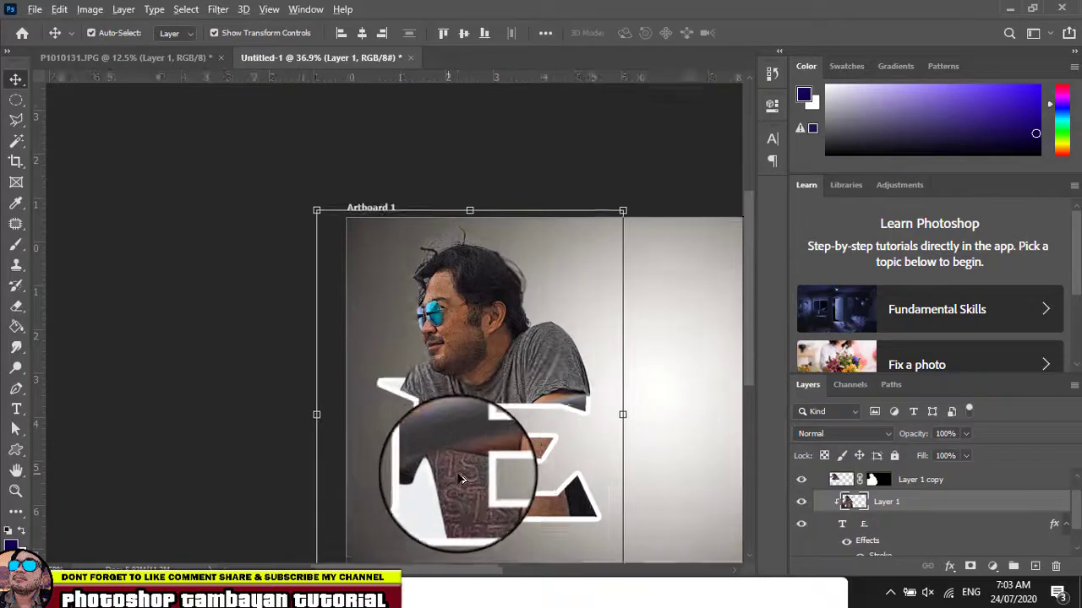
scroll(461, 480, up, 2)
scroll(435, 471, down, 3)
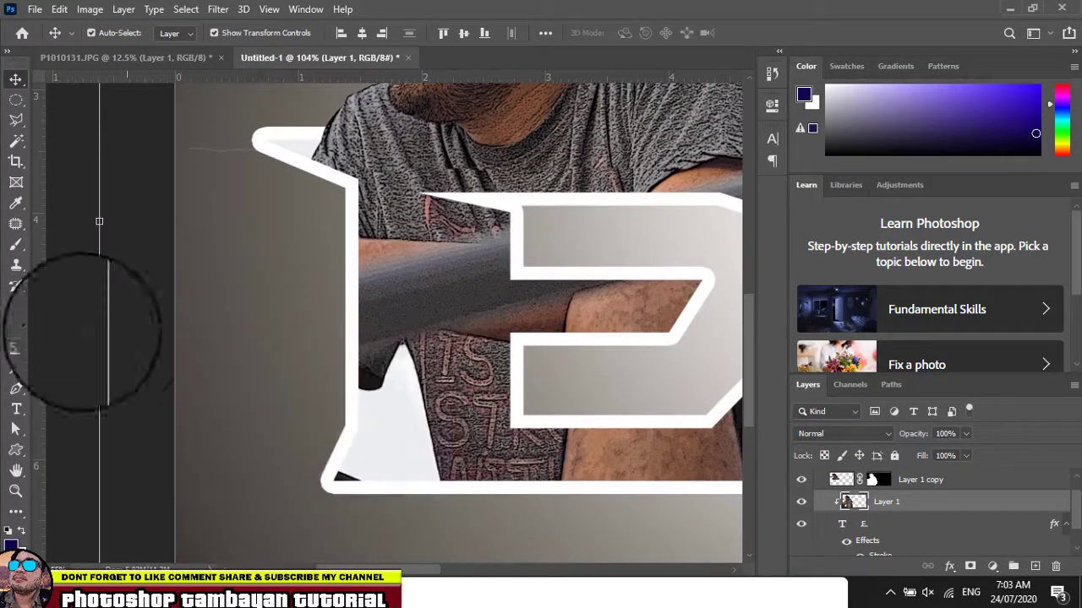
right_click(17, 309)
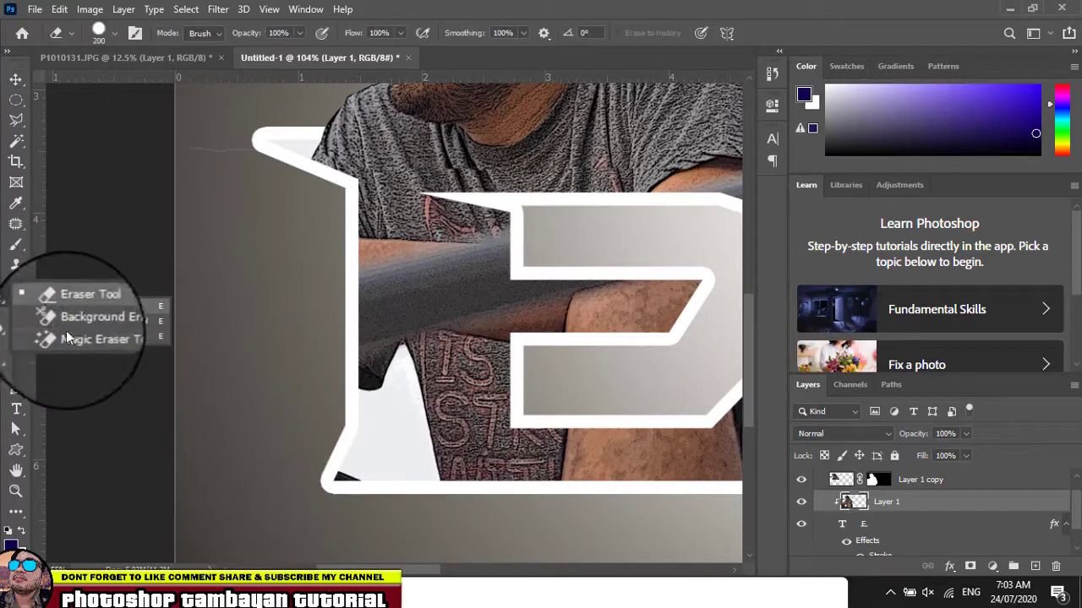
click(76, 335)
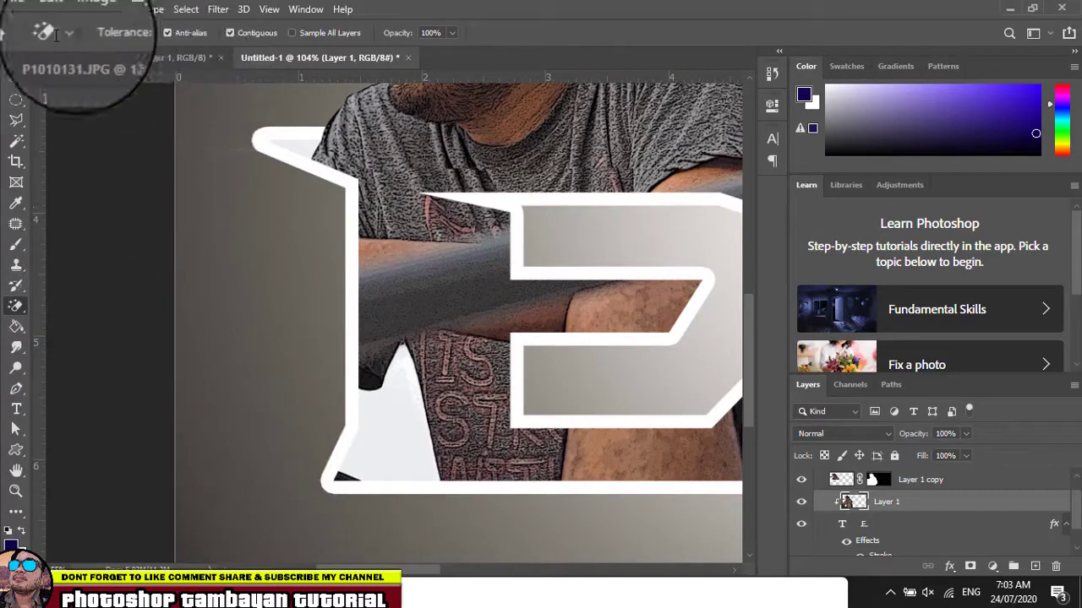
click(399, 431)
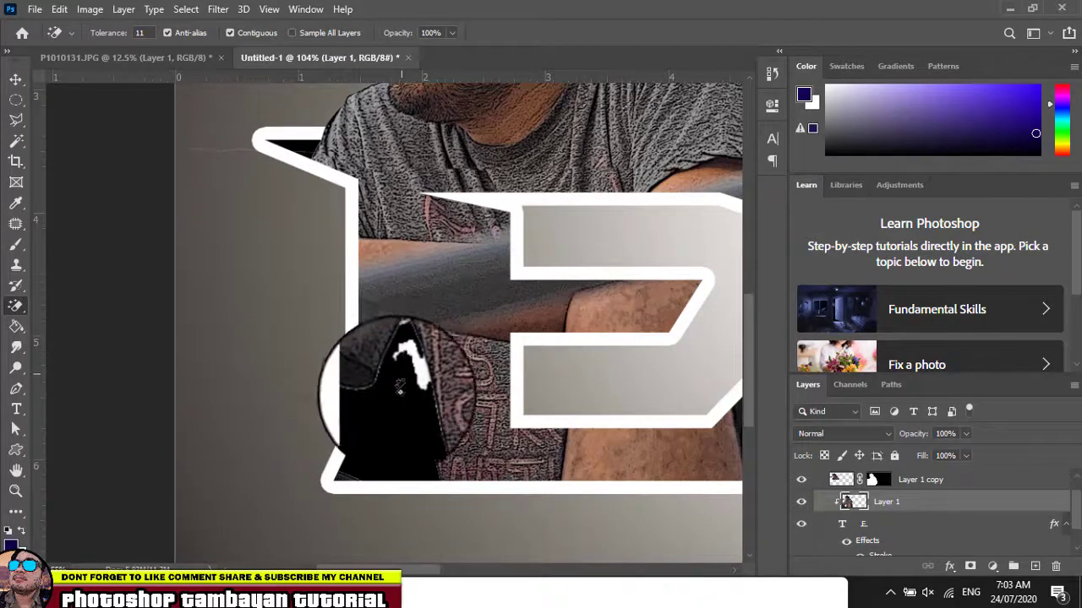
Erase the leftover white patch beside the shirt inside the letter E on Layer 1 with the Eraser tool at brush size 10
scroll(398, 398, up, 4)
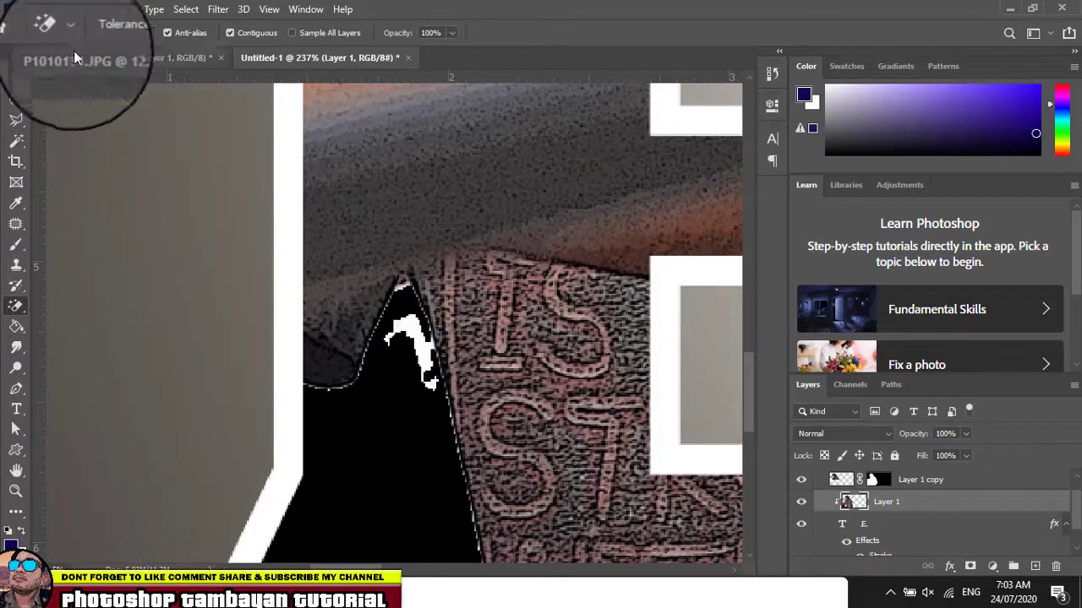
right_click(16, 306)
click(67, 309)
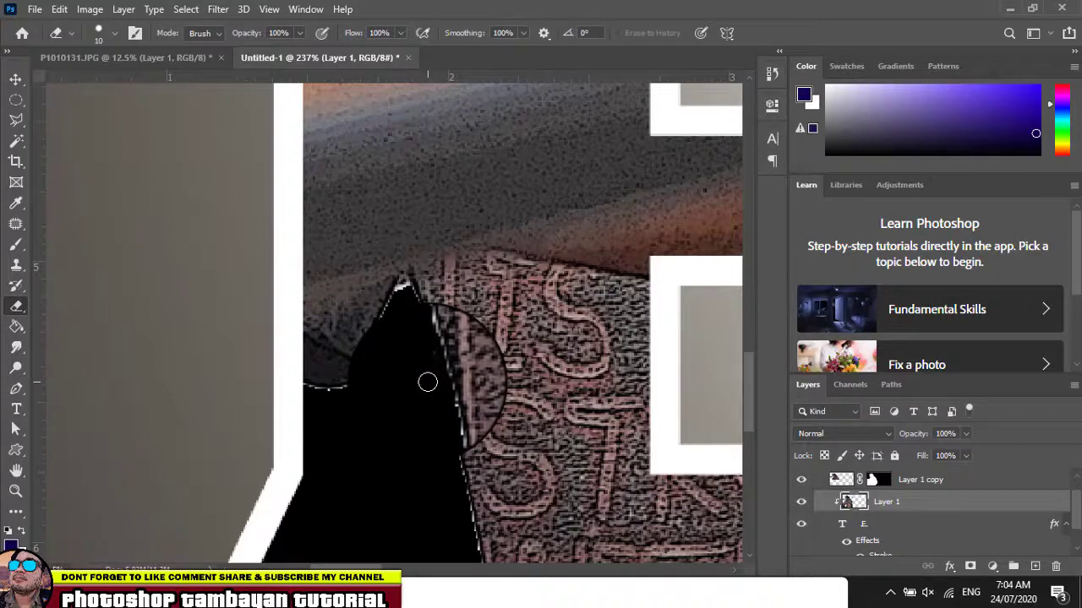
drag(427, 383, 195, 248)
drag(630, 302, 509, 327)
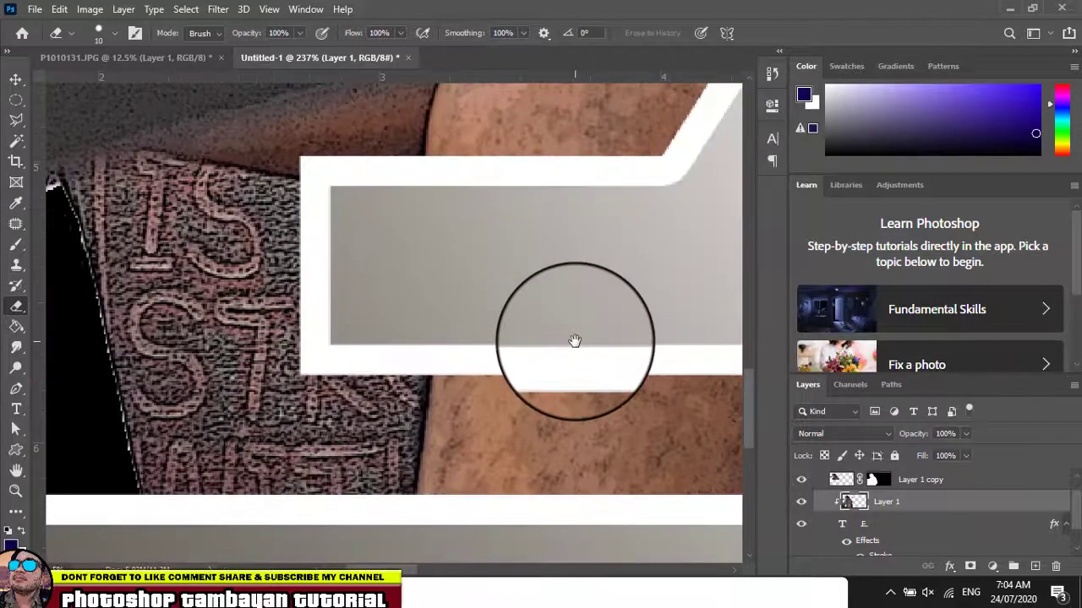
drag(426, 375, 372, 394)
mouse_move(529, 411)
mouse_down()
mouse_move(580, 513)
mouse_move(550, 317)
mouse_move(609, 290)
mouse_move(550, 314)
mouse_move(538, 278)
mouse_up()
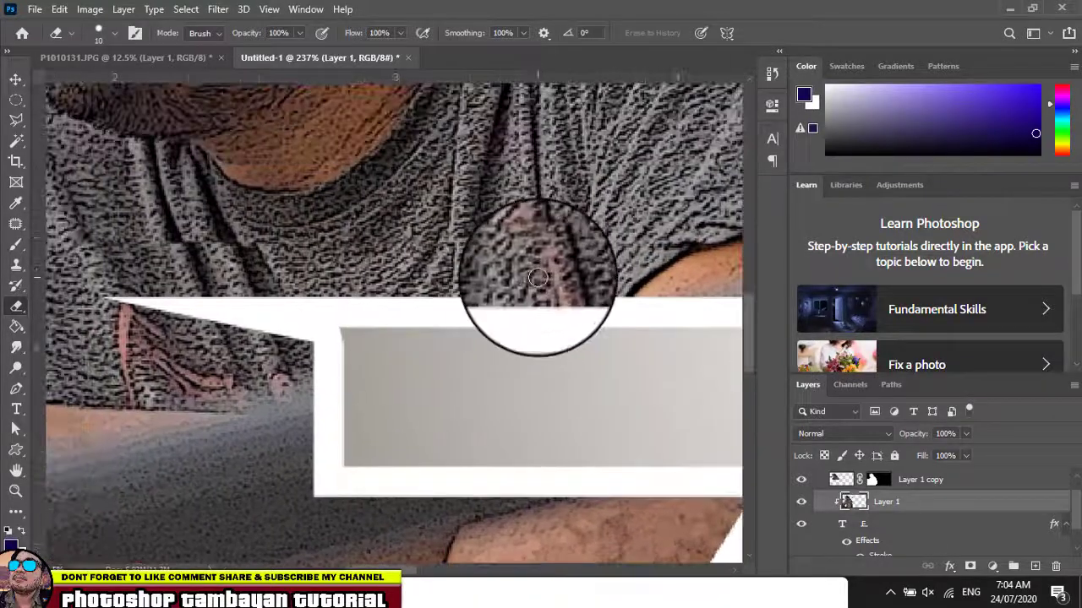
key(ctrl+0)
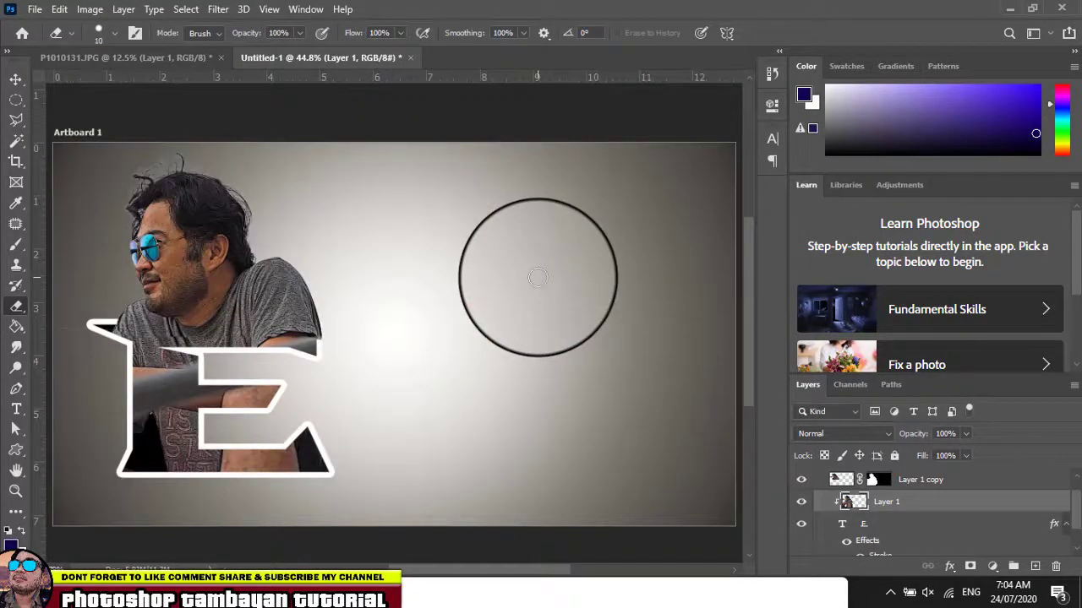
Nudge Layer 1 copy right until the portrait matches the image inside the letter E, and deselect the layer
click(15, 79)
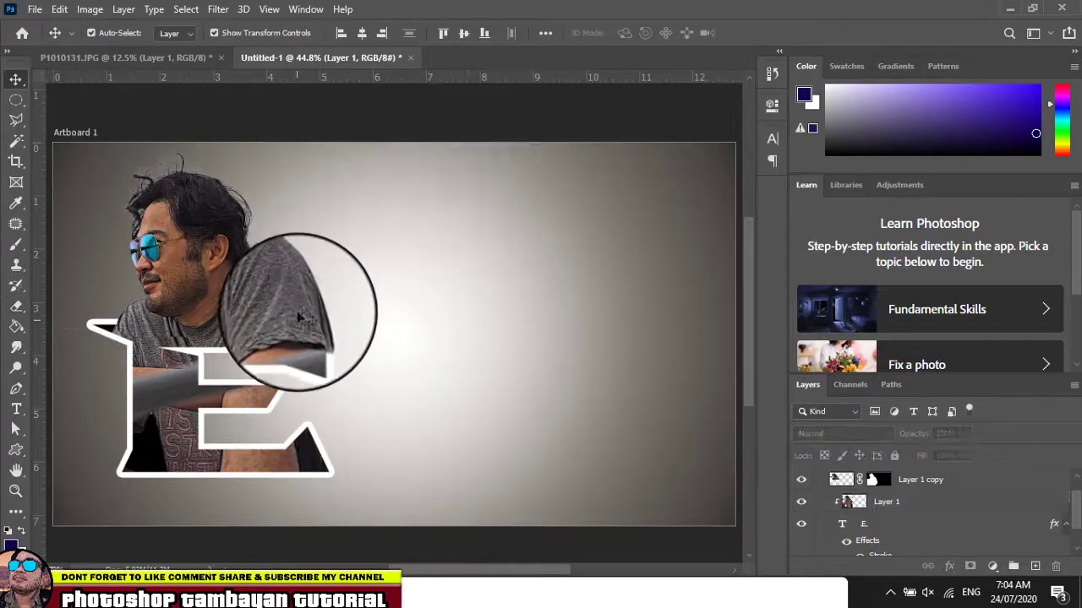
click(245, 289)
drag(414, 306, 574, 309)
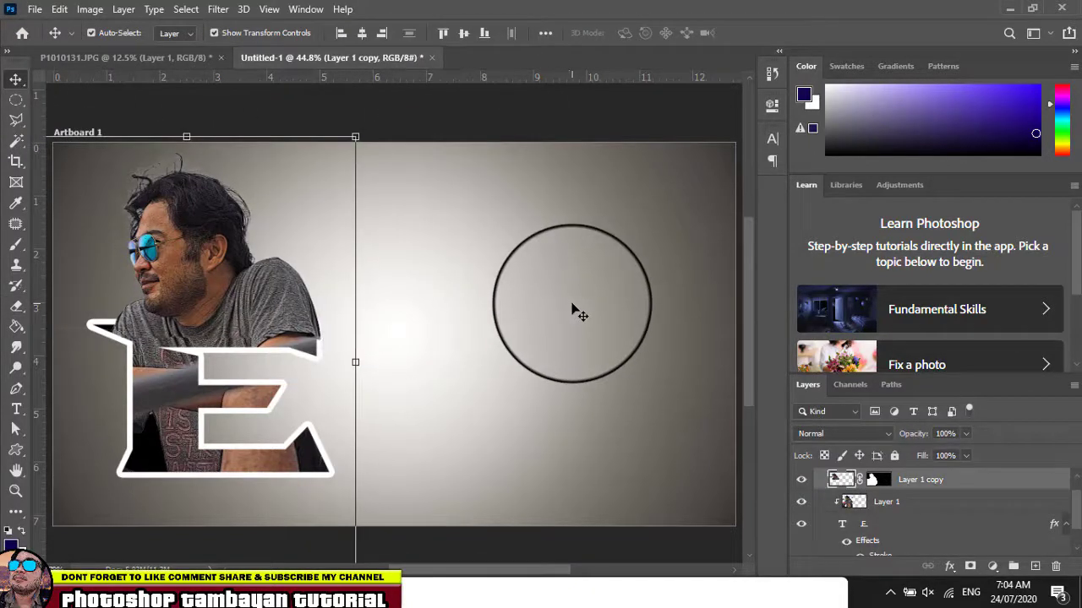
key(Right)
key(Right)
key(Right)
key(Right)
key(Right)
key(Right)
key(Right)
key(Right)
key(Right)
key(Right)
key(Right)
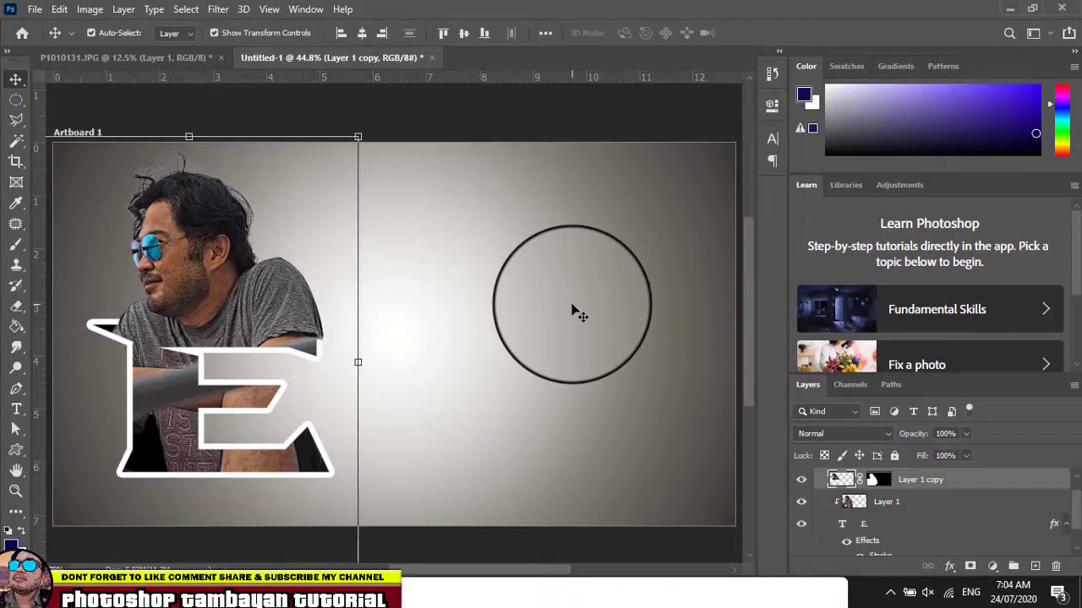
drag(572, 310, 386, 335)
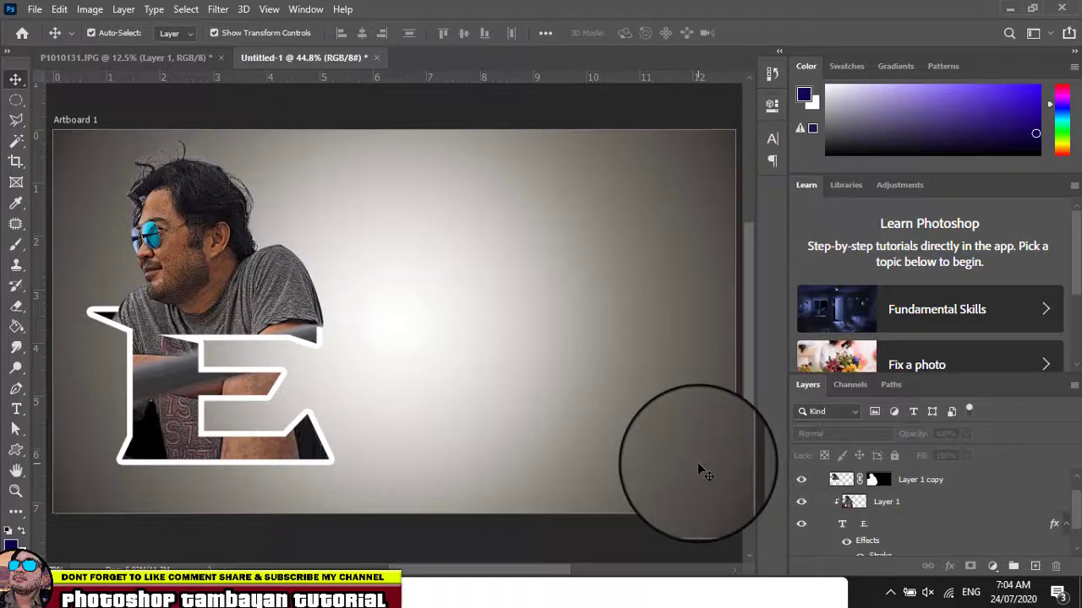
Try several gradient presets on the Gradient Fill 1 background and apply the Blue-Selenium one
scroll(998, 541, down, 2)
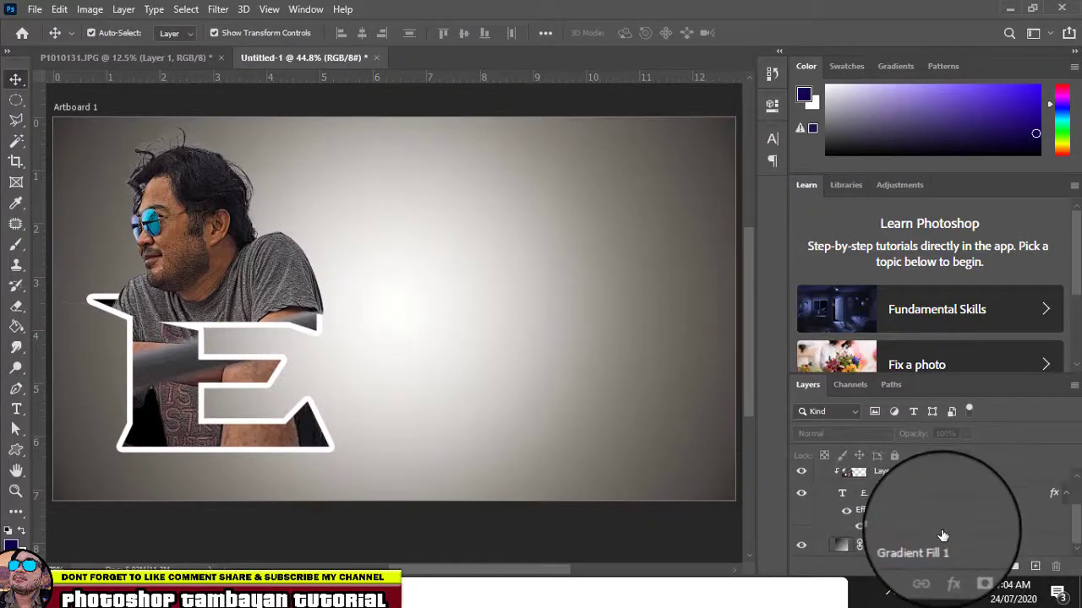
click(846, 547)
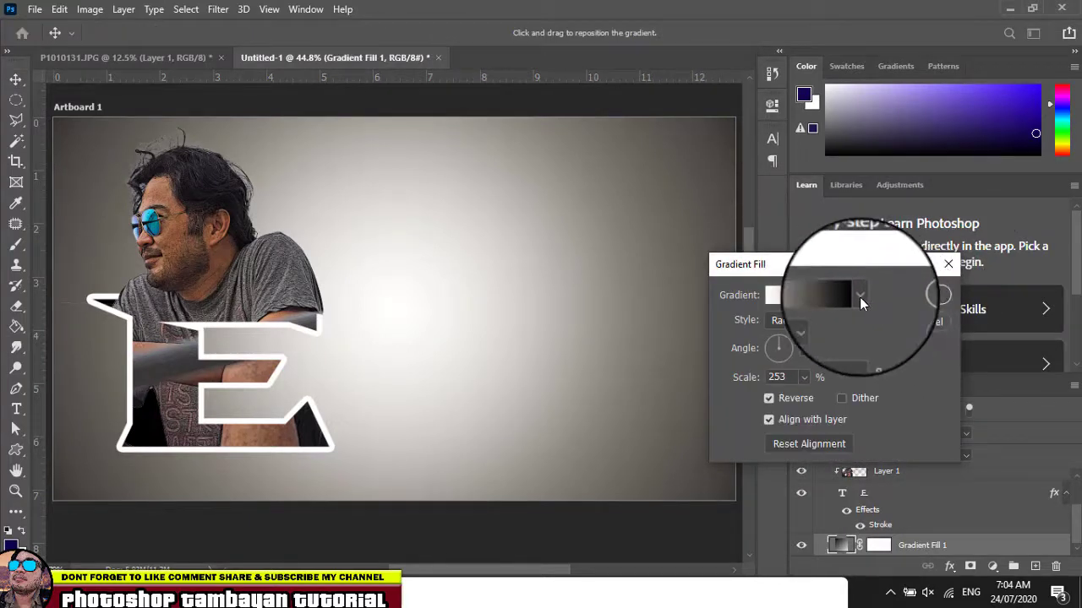
click(859, 297)
click(828, 347)
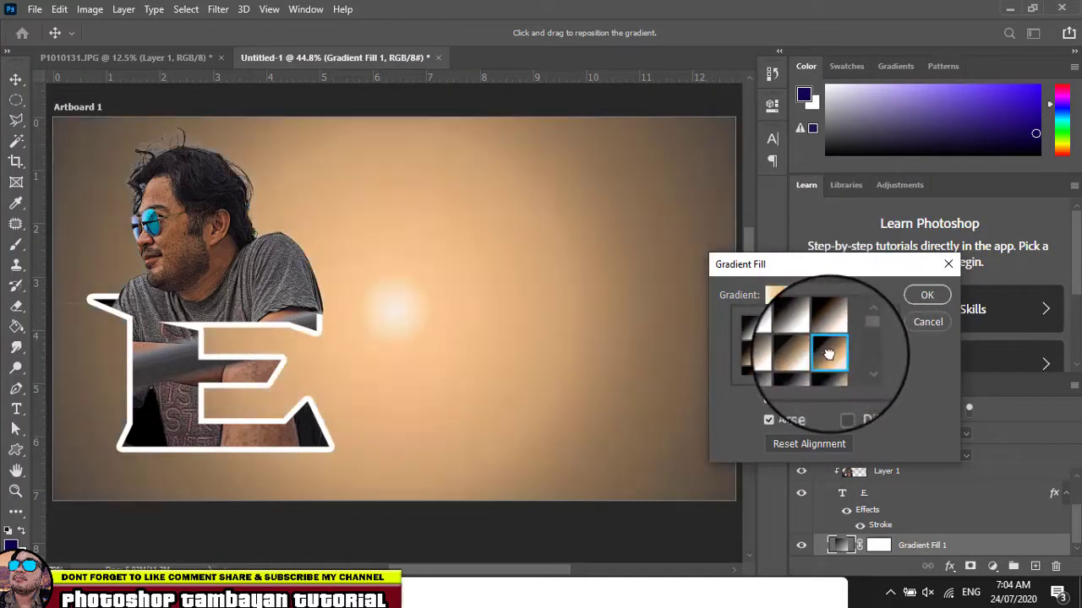
scroll(830, 358, down, 1)
scroll(831, 359, down, 5)
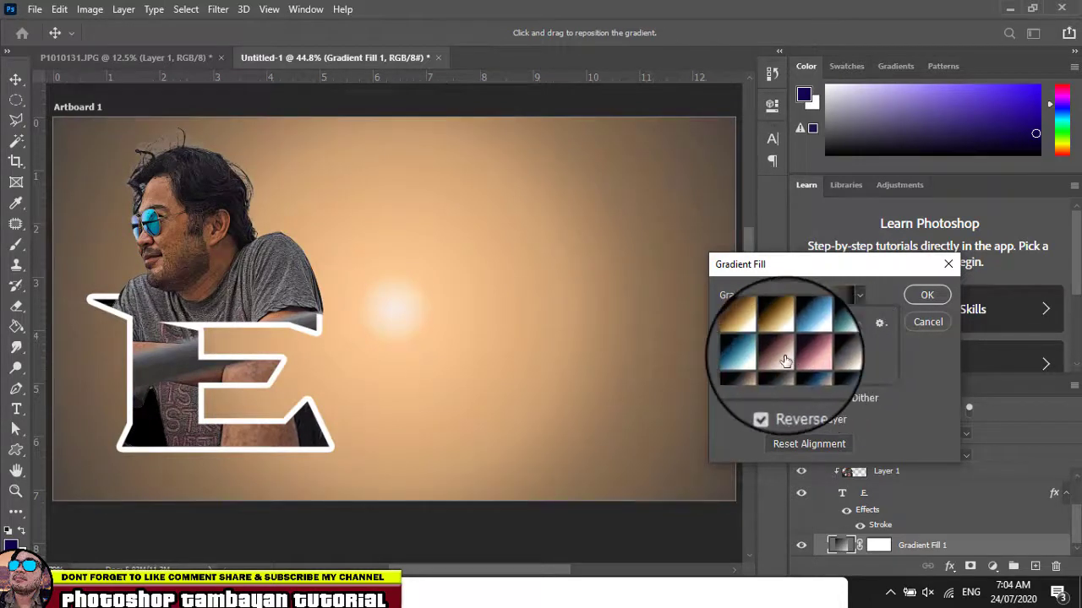
click(778, 353)
scroll(807, 367, down, 2)
click(810, 373)
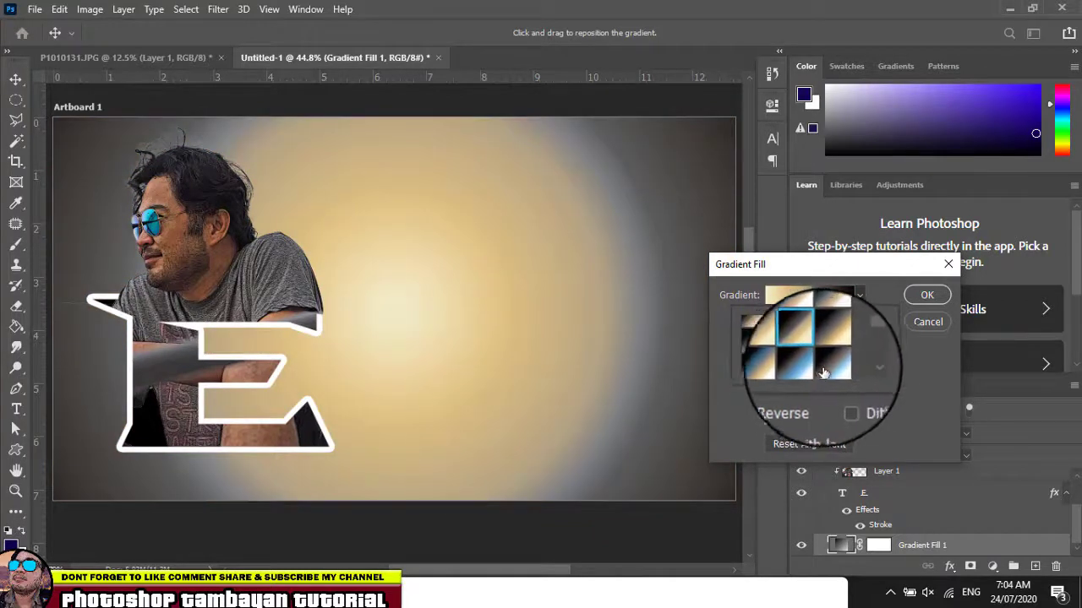
click(833, 365)
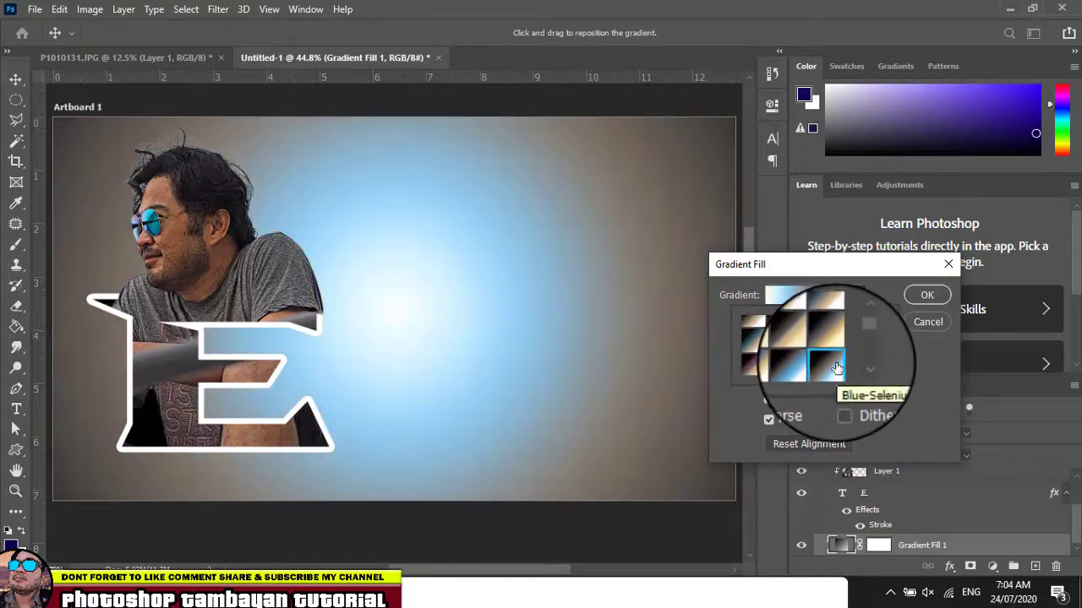
click(927, 295)
click(927, 295)
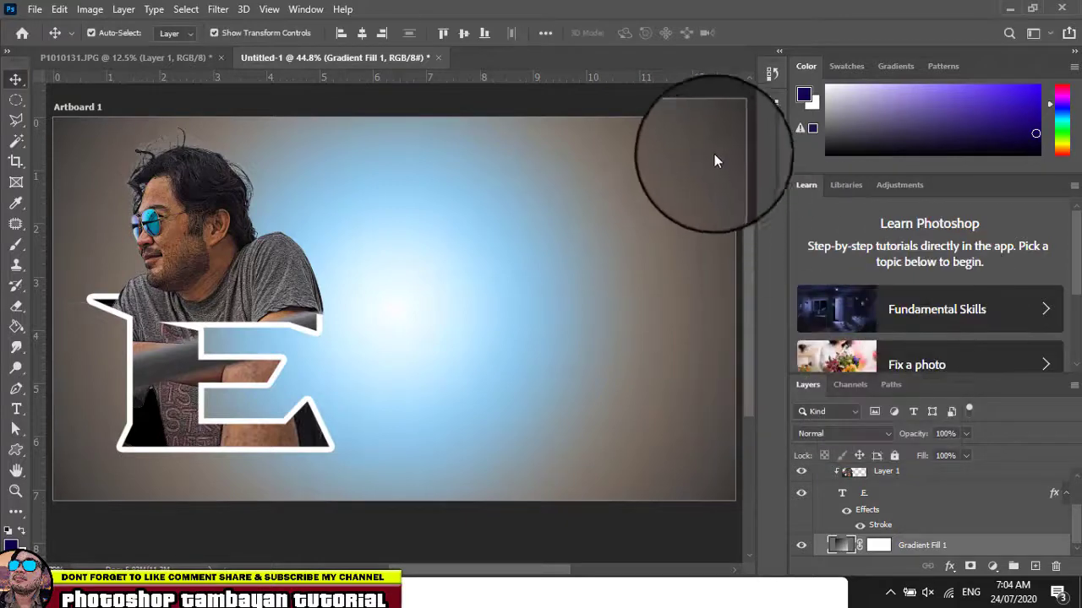
Add a horizontal text box beside the letter E with the remaining letters of the name in 72 pt a Absolute Empire
click(17, 410)
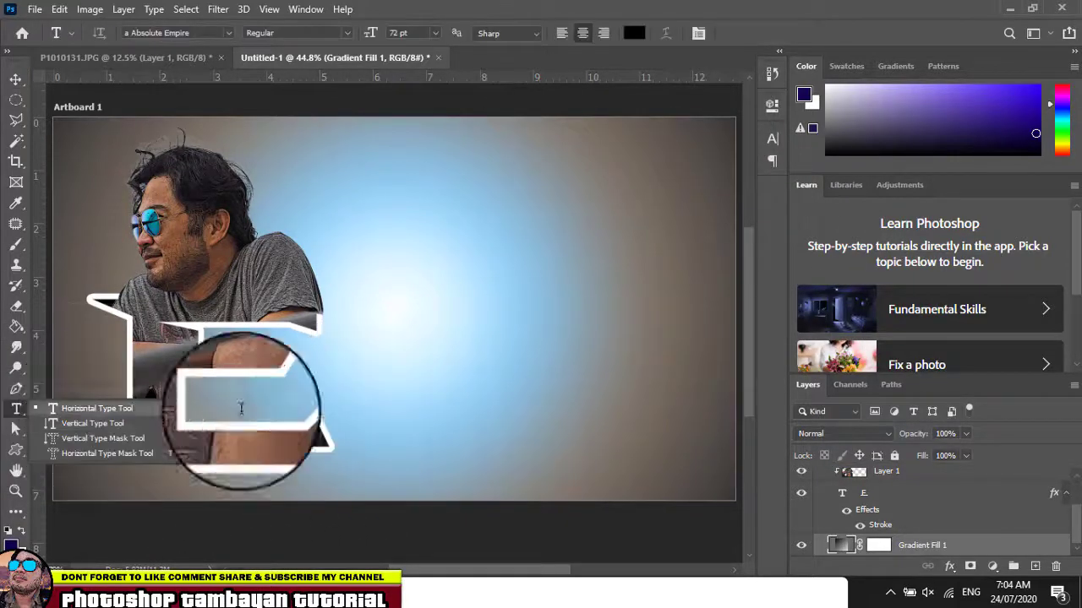
drag(376, 356, 695, 446)
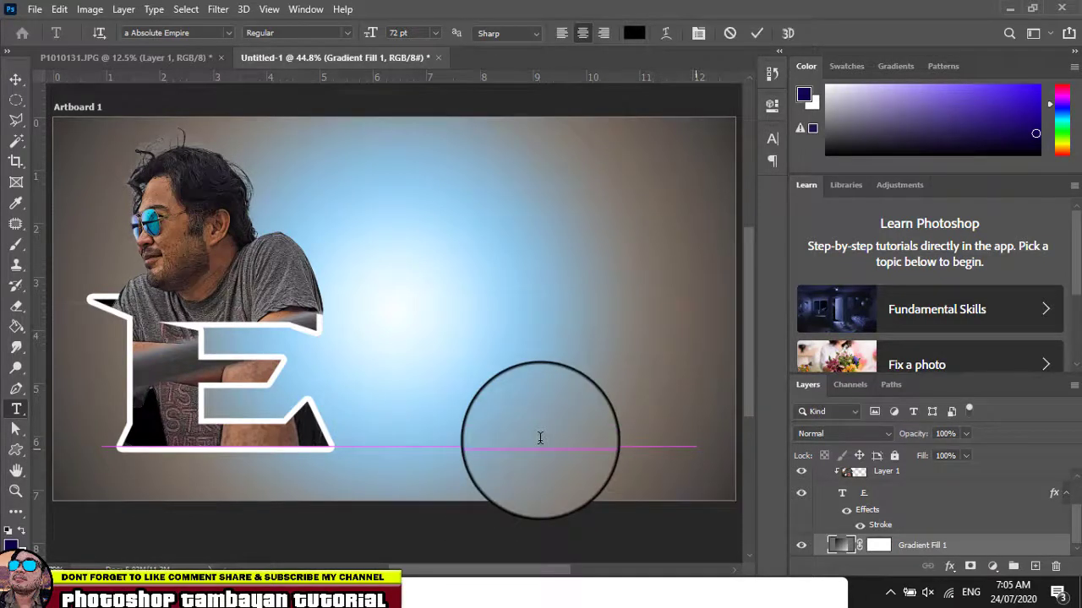
drag(376, 355, 696, 446)
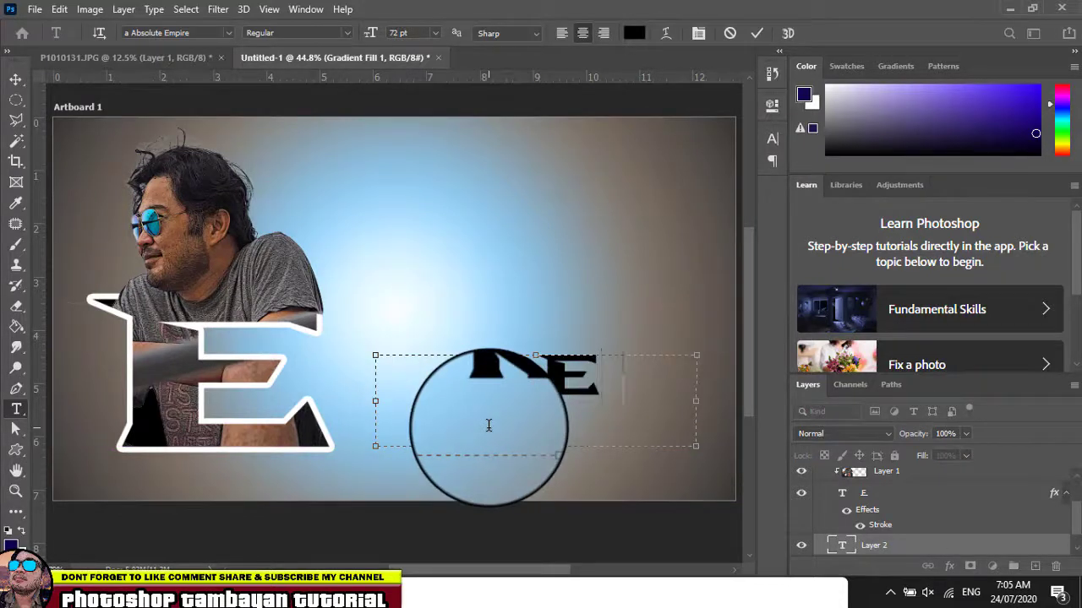
text(ERWIN)
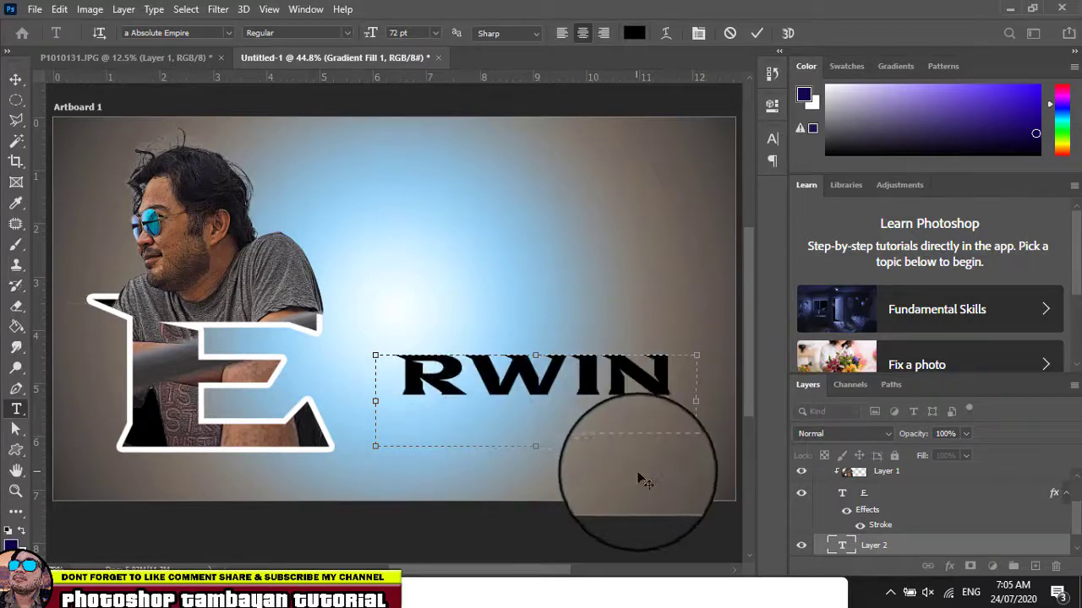
Shrink the new text box around its letters and move it directly after the letter E, level with its base
drag(694, 445, 660, 406)
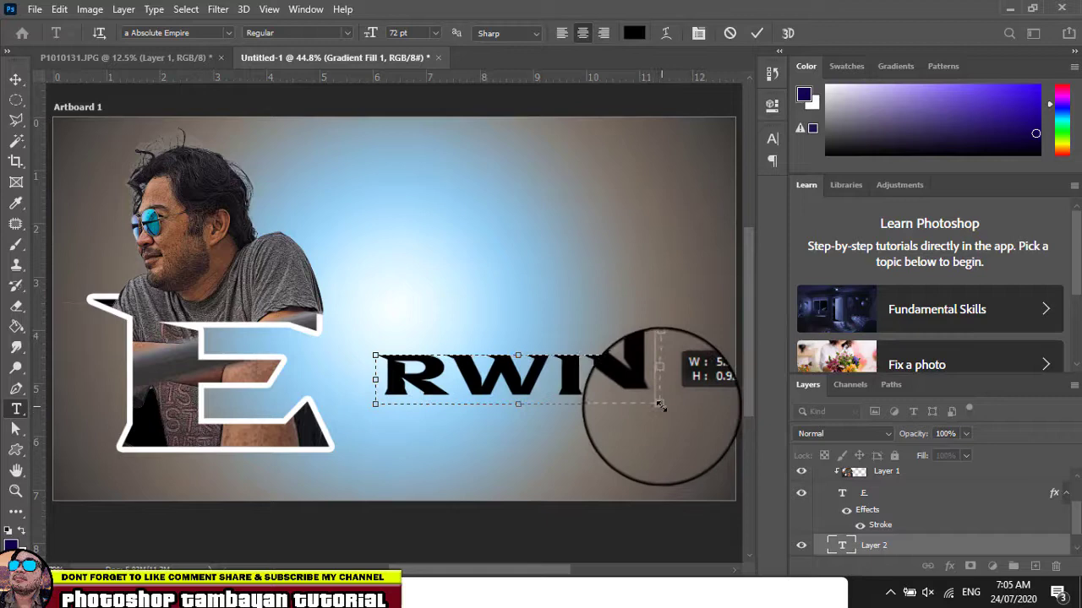
click(16, 78)
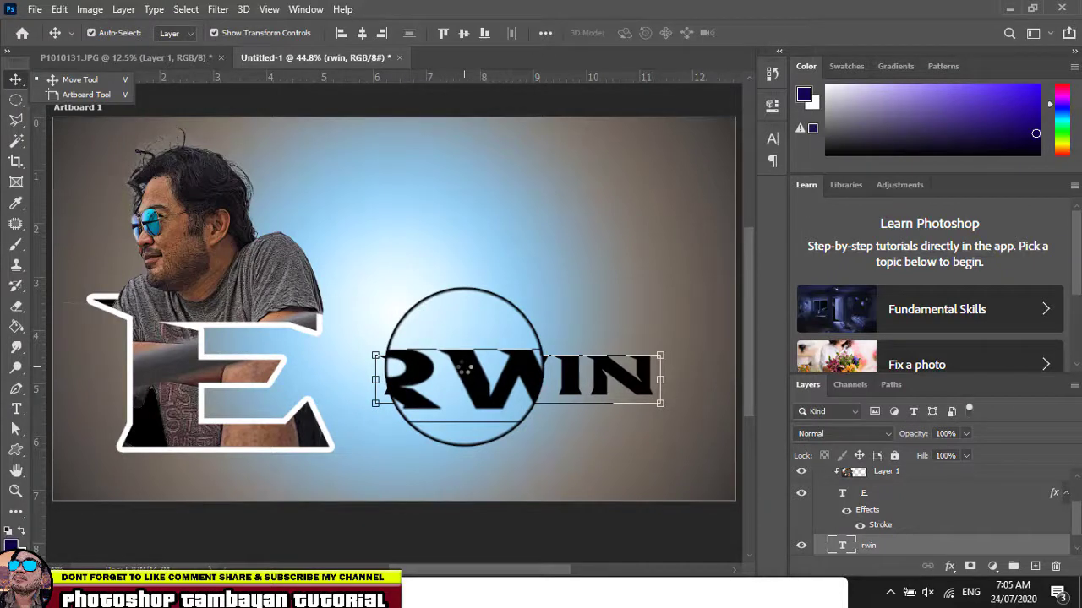
drag(464, 372, 425, 427)
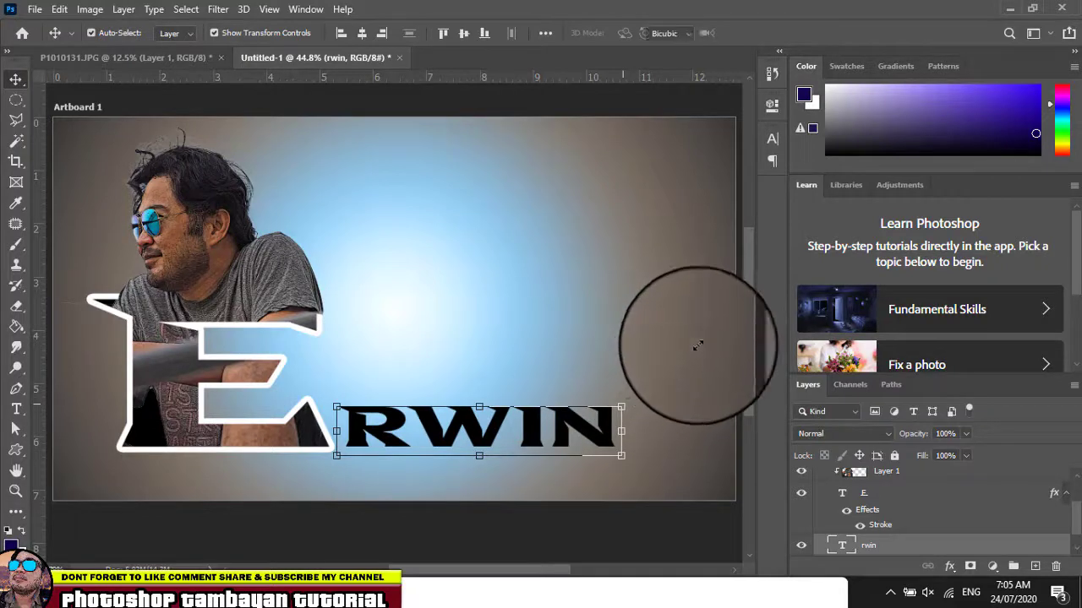
Scale the text of the remaining letters up to about 125% and apply the transform
drag(621, 407, 688, 374)
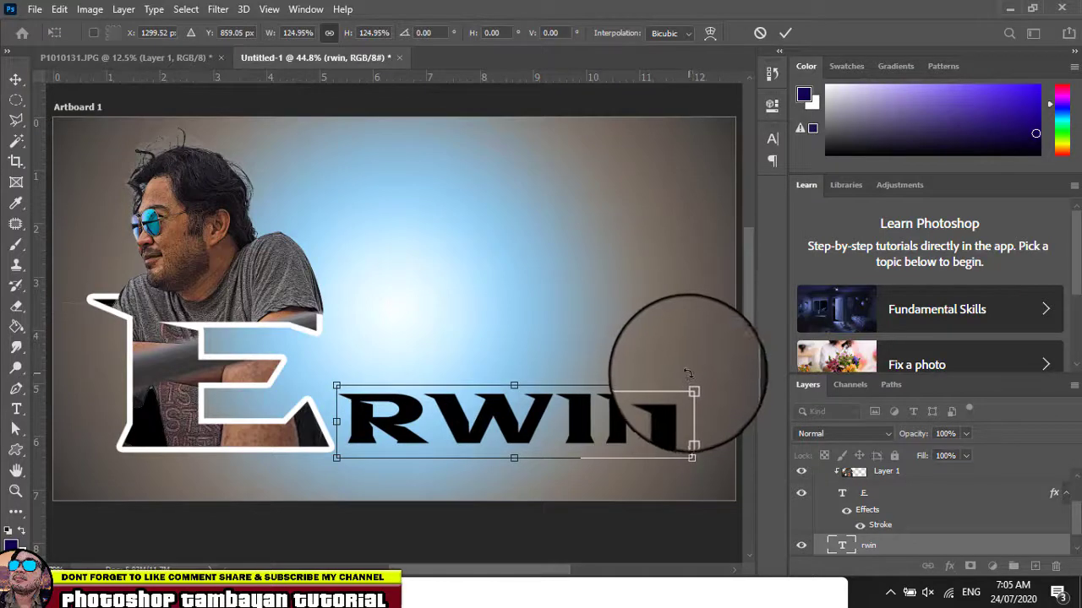
key(Return)
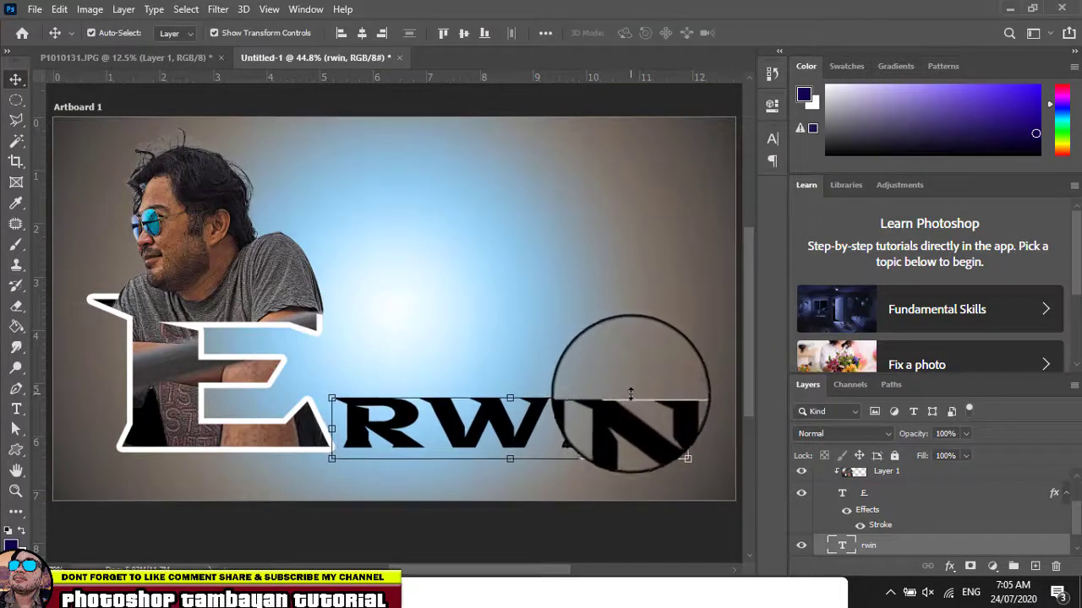
Give the remaining letters' text layer a 16 px white outside stroke and a 22% deep, 4 px Bevel & Emboss with Contour
scroll(883, 533, down, 1)
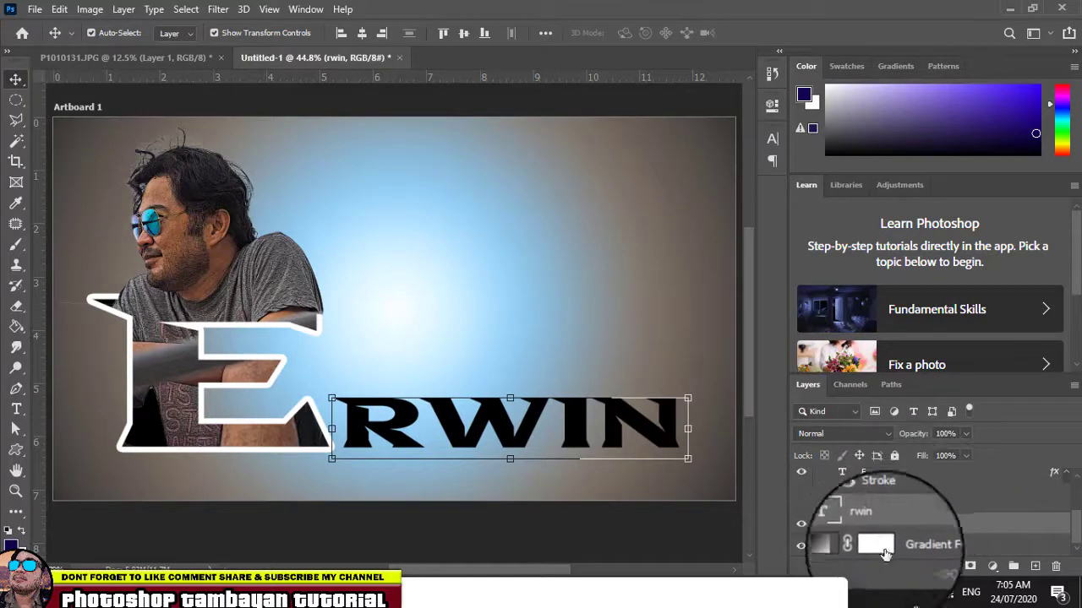
click(948, 566)
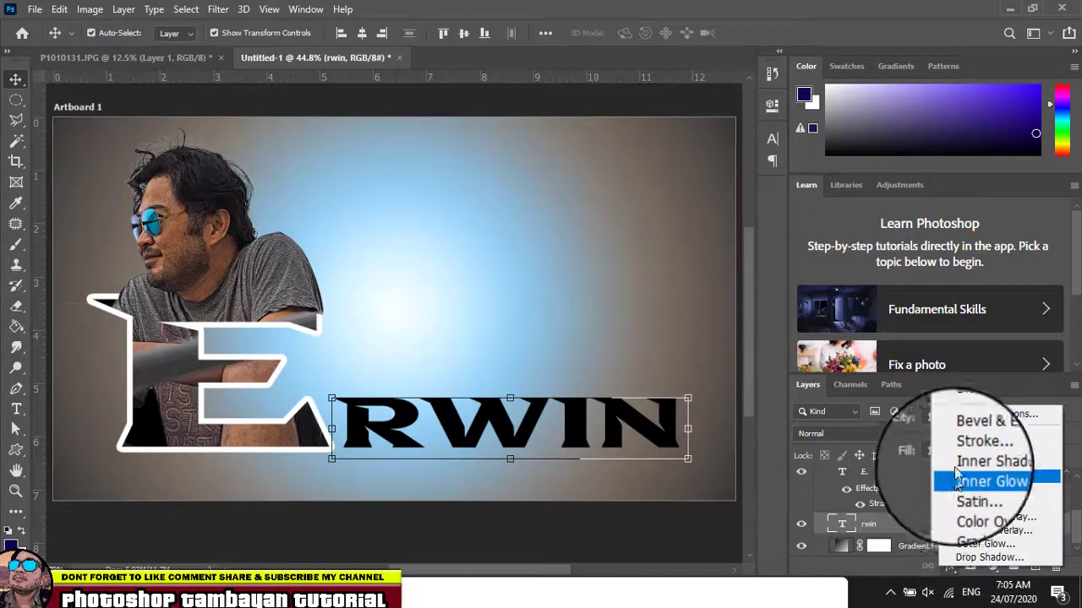
click(898, 482)
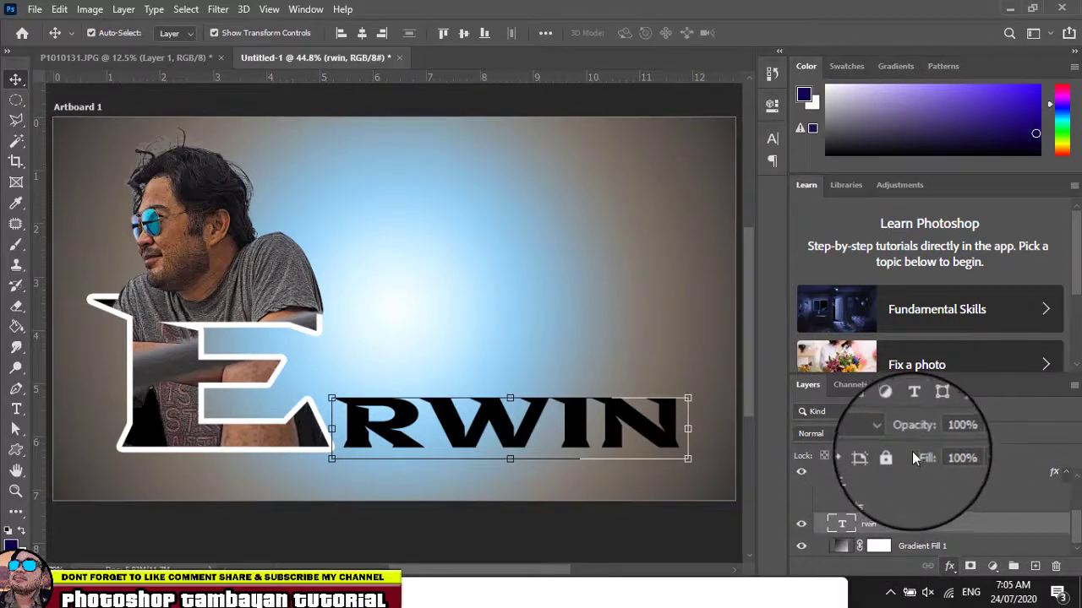
double_click(912, 455)
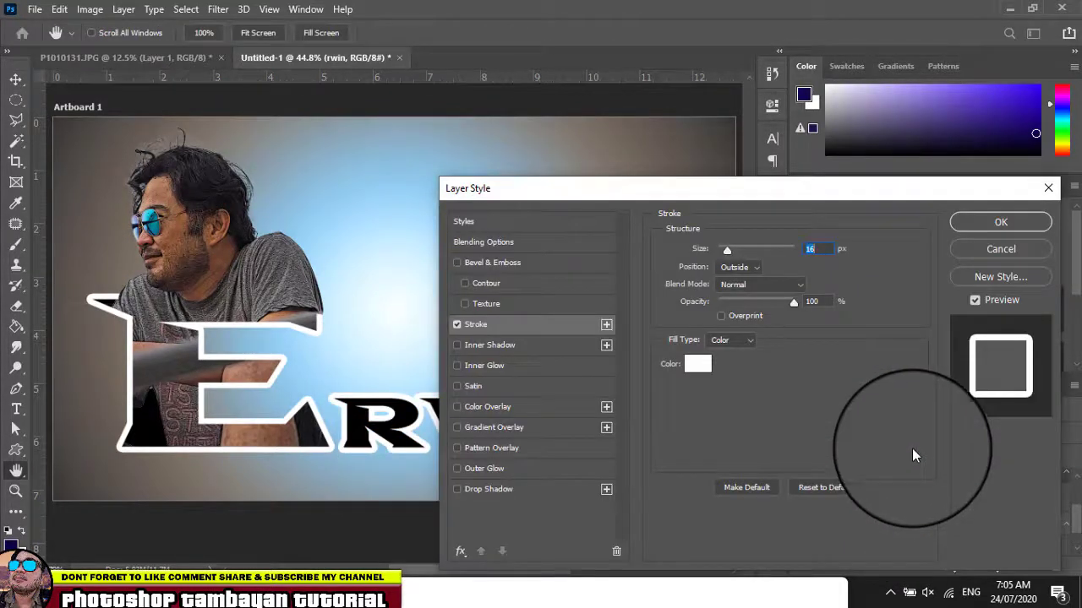
click(499, 264)
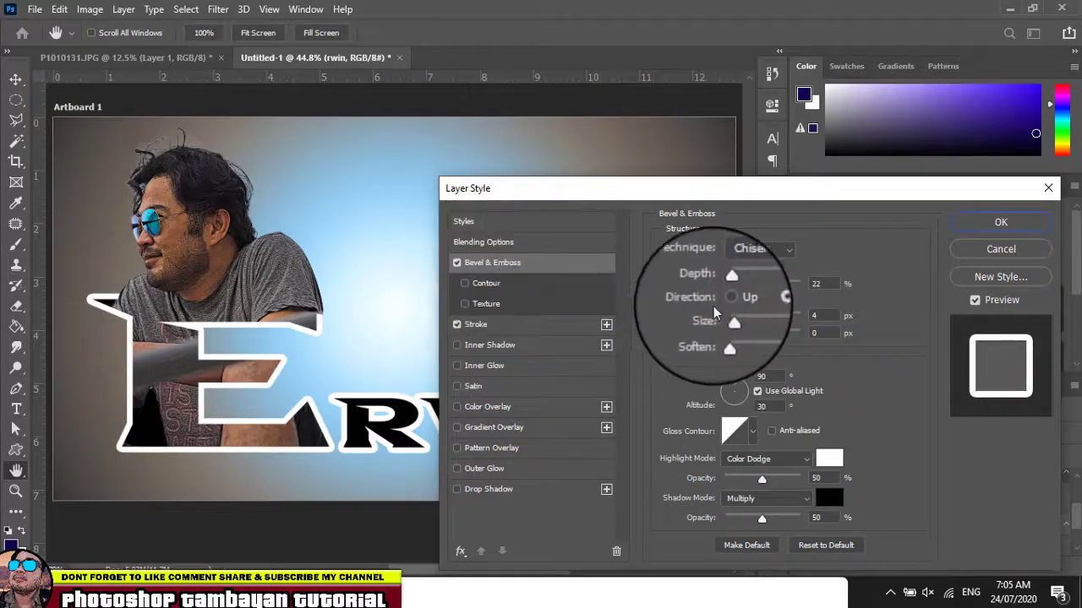
click(490, 283)
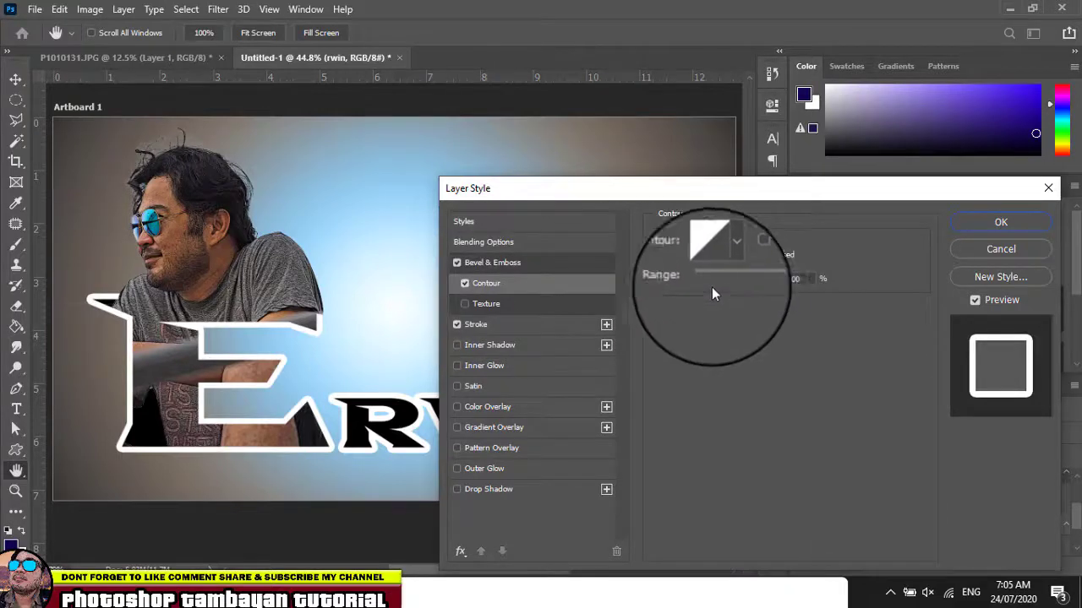
click(497, 263)
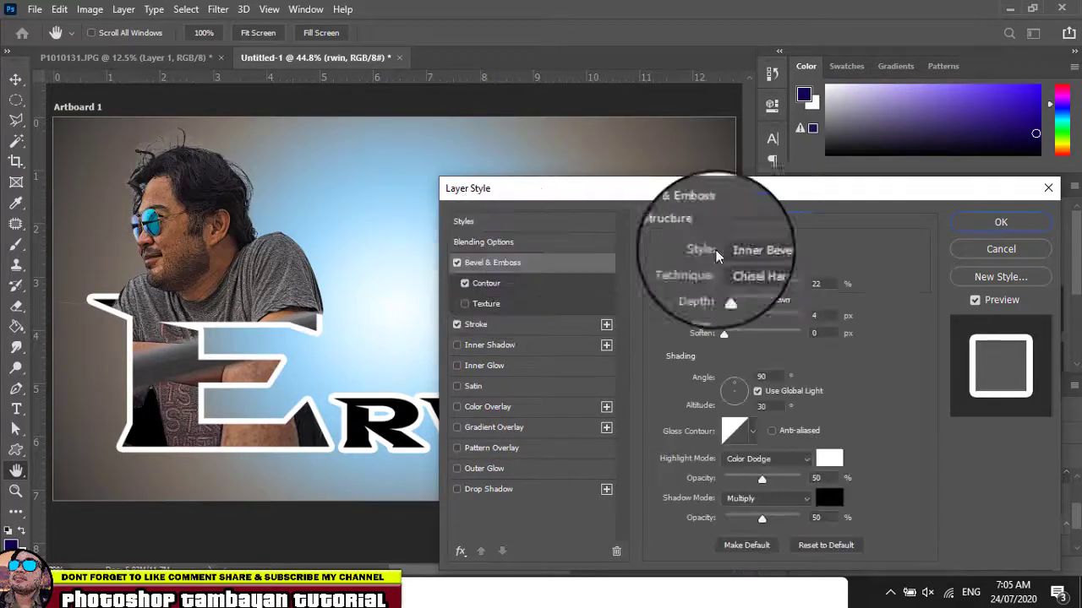
click(997, 227)
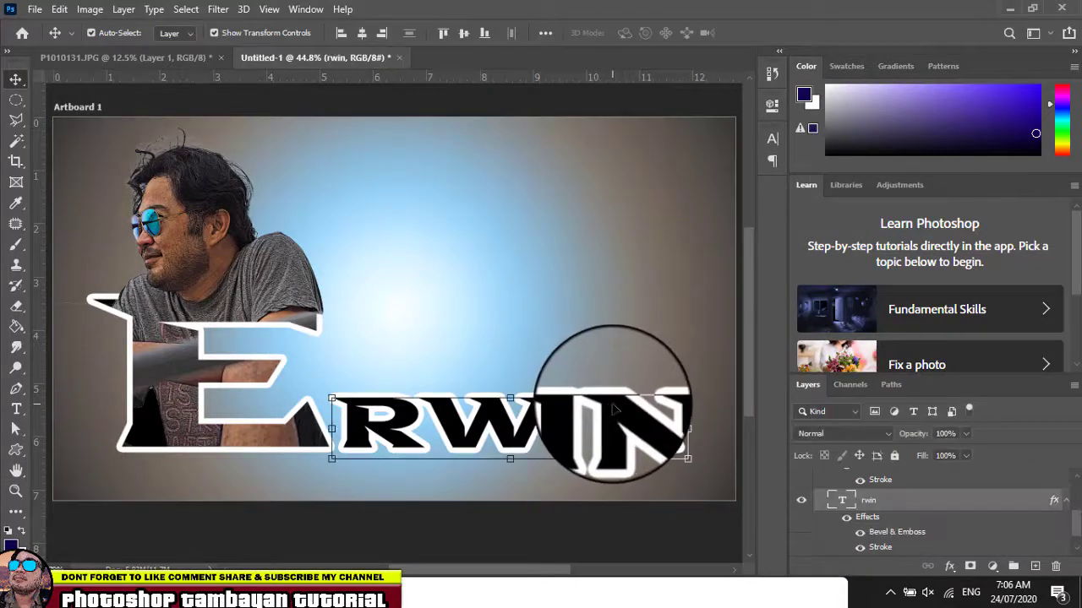
Copy Layer 1 from P1010131.JPG into the Untitled-1 design, directly above the remaining letters' text layer
click(161, 61)
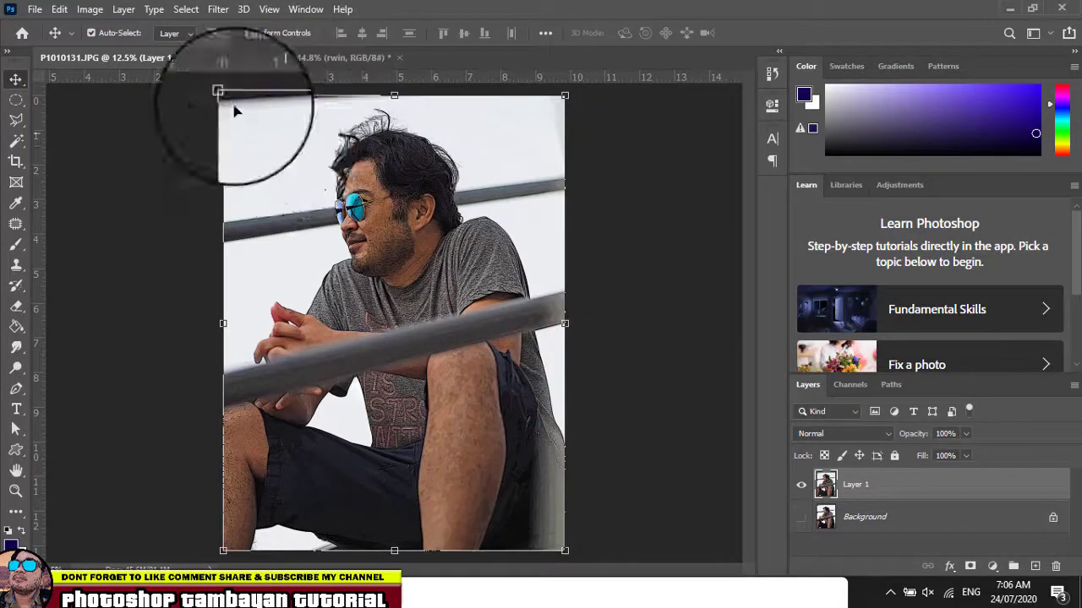
drag(390, 216, 302, 70)
click(303, 59)
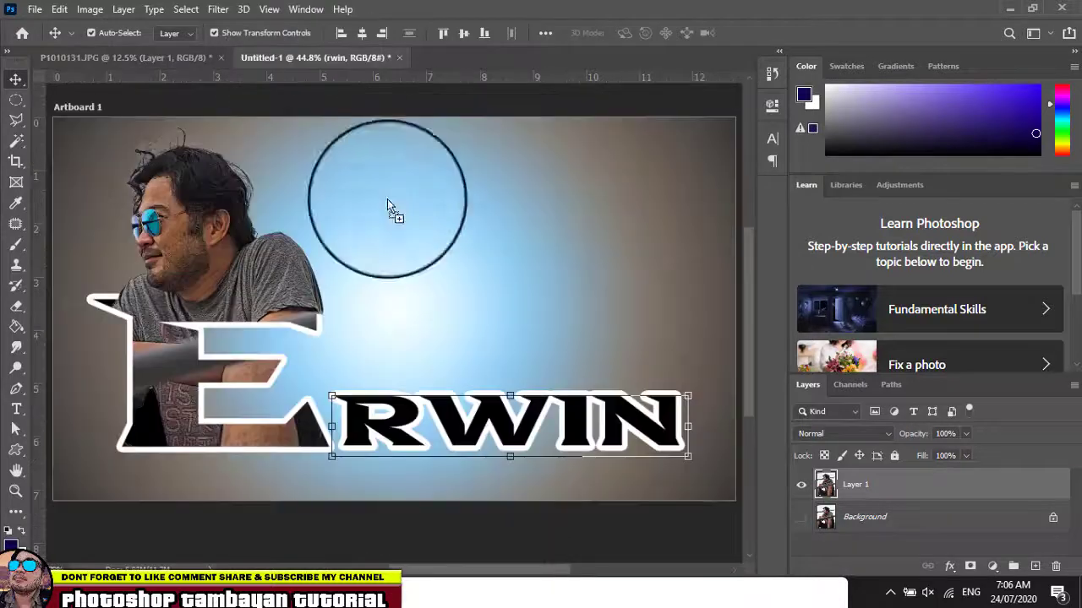
key(ctrl+v)
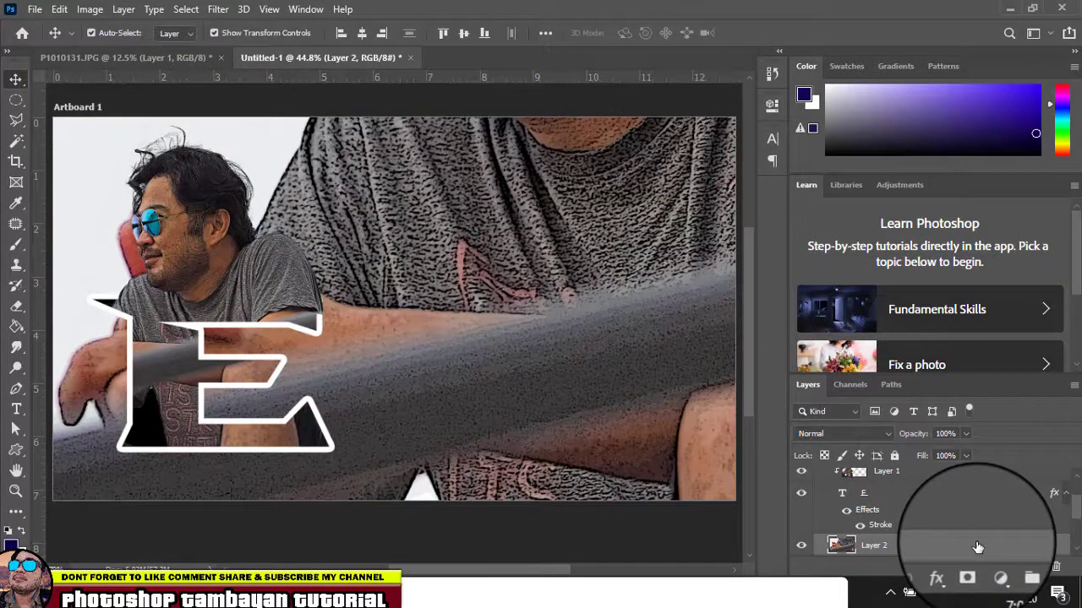
Clip Layer 2 to the remaining letters, shift the photo slightly right and down inside them, and deselect the layer
scroll(978, 547, down, 1)
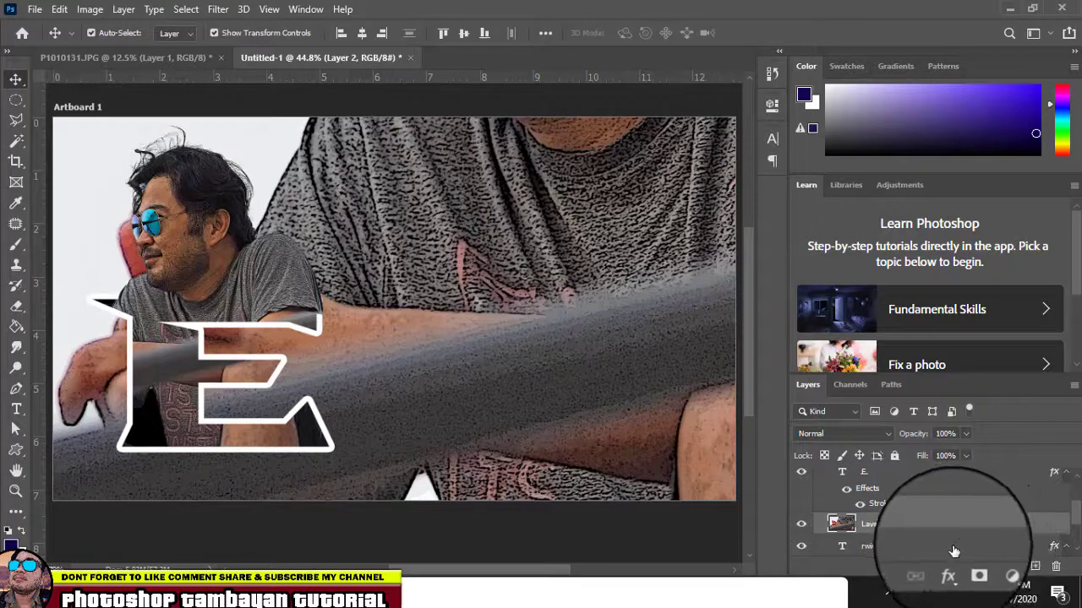
right_click(956, 526)
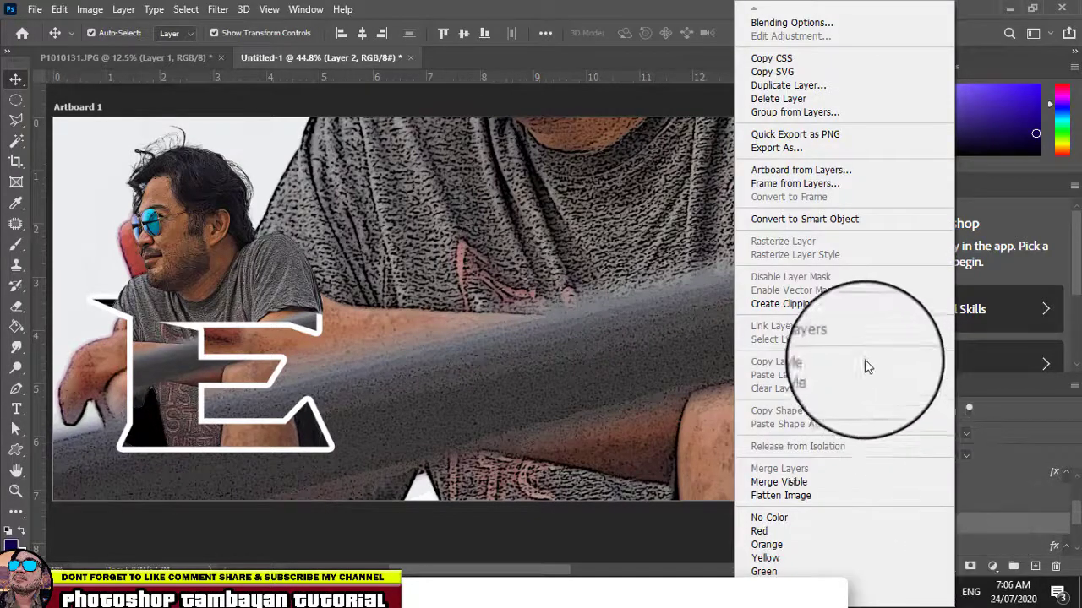
click(833, 304)
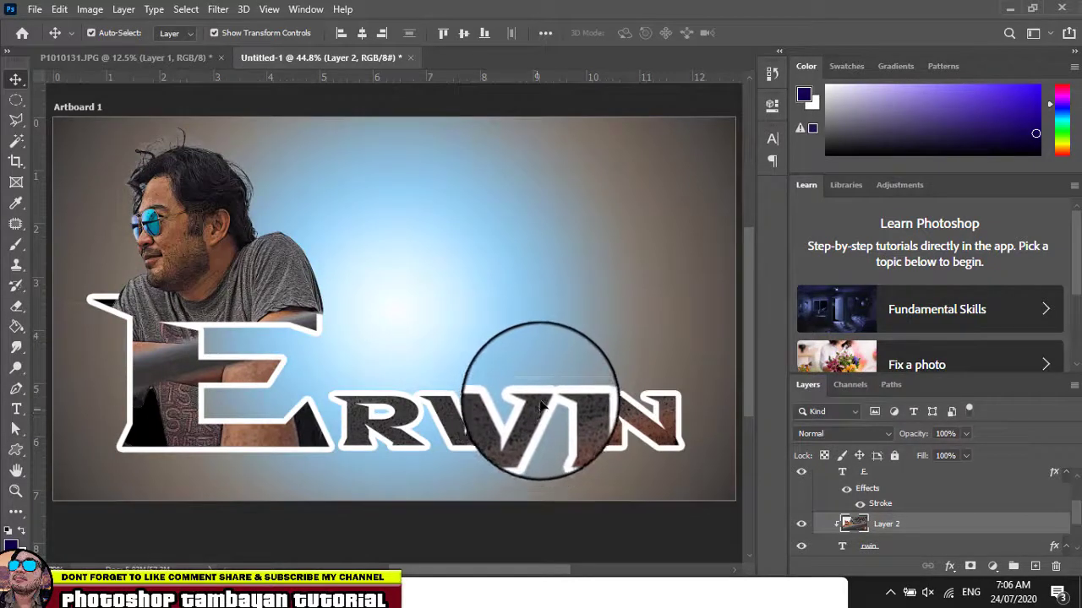
drag(519, 410, 566, 419)
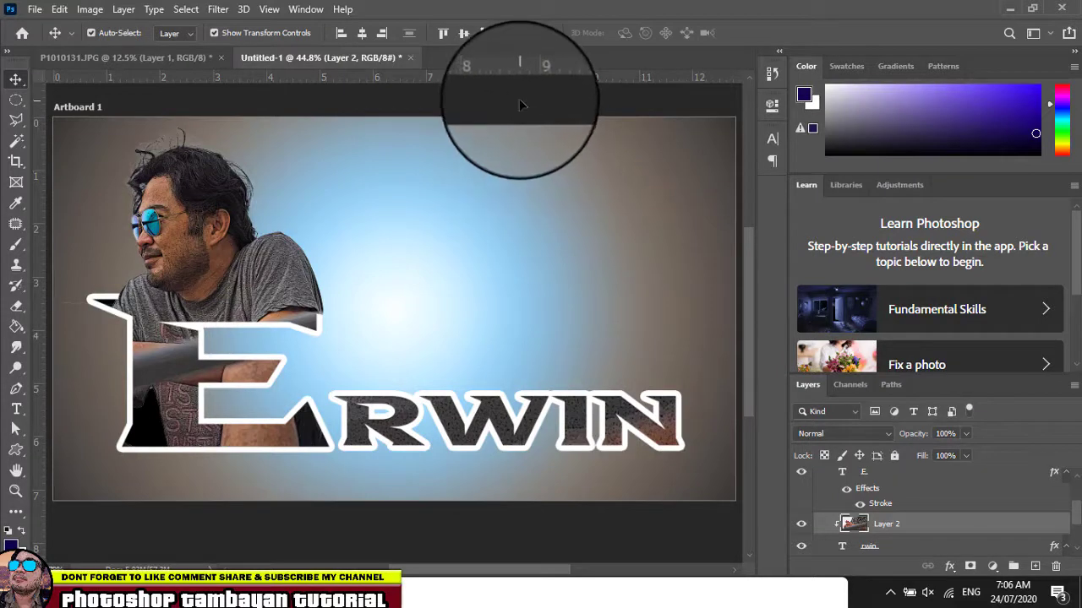
click(520, 105)
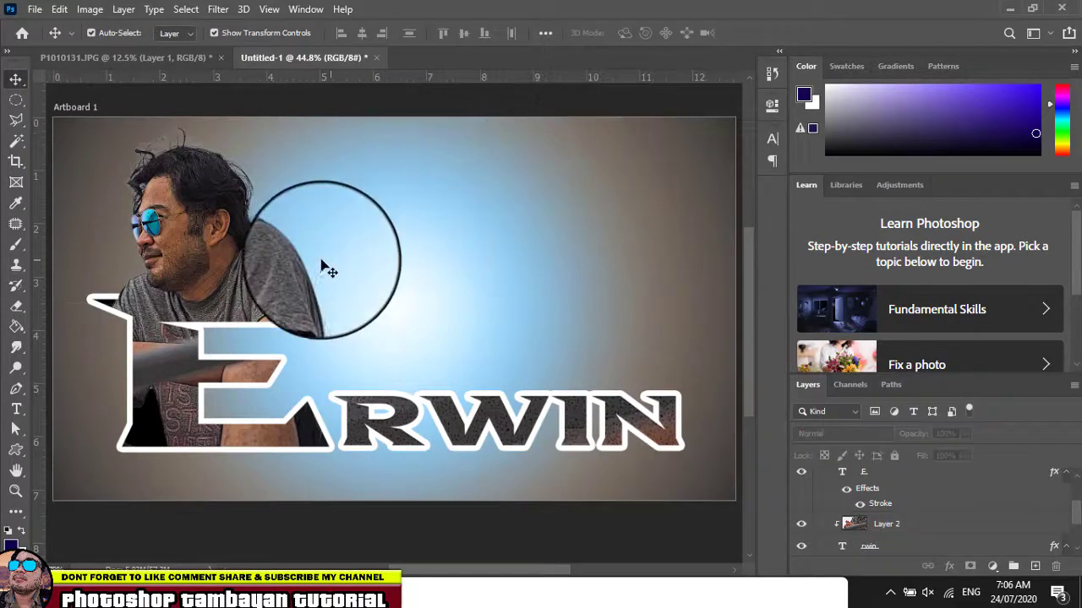
click(288, 280)
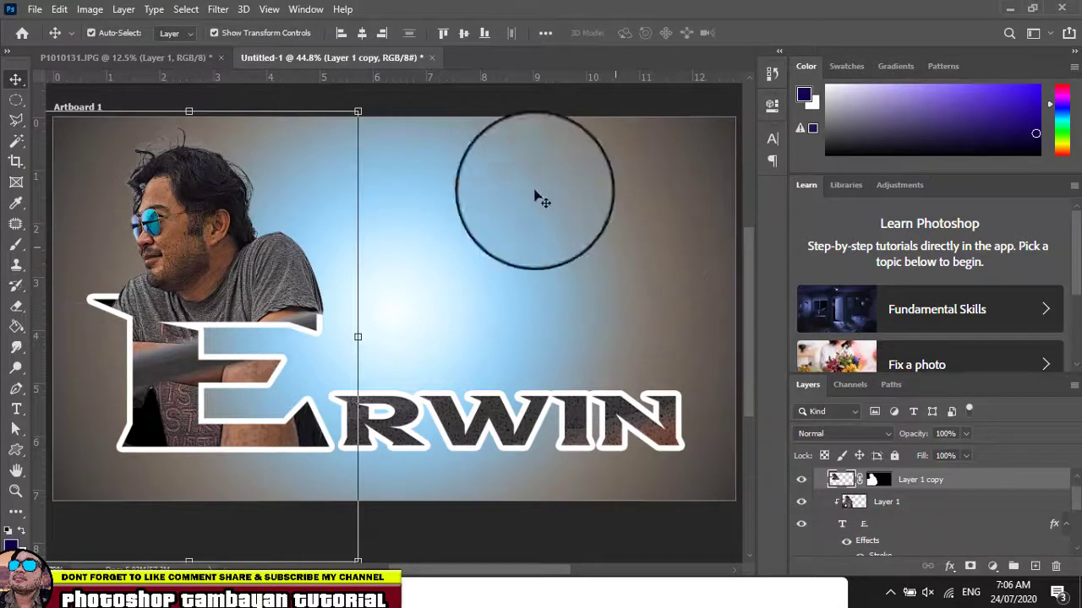
click(499, 108)
scroll(518, 268, up, 1)
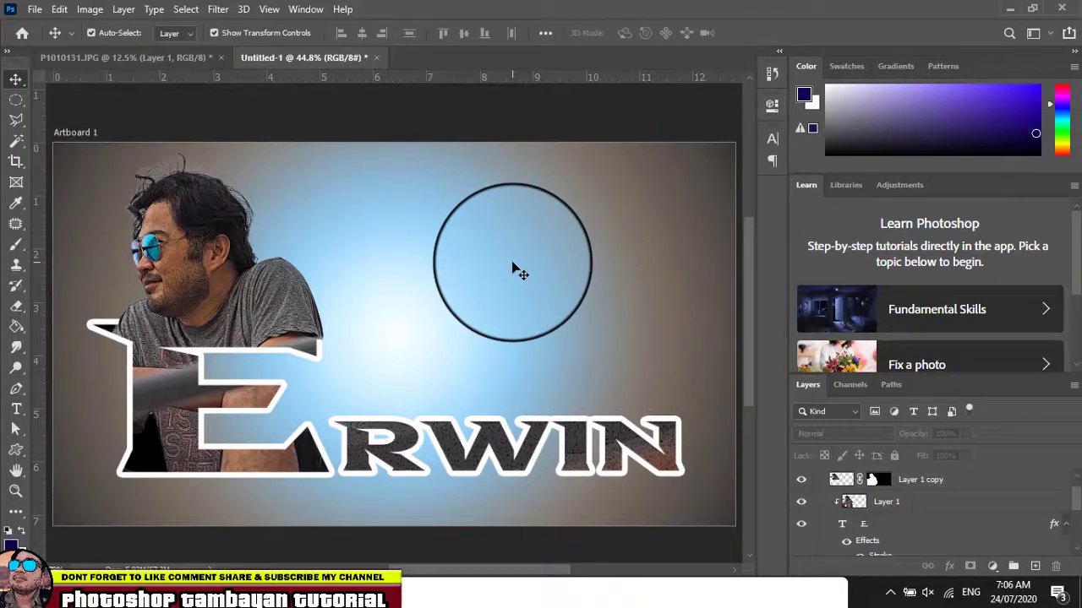
drag(513, 267, 425, 345)
scroll(440, 321, down, 1)
scroll(442, 320, down, 1)
scroll(429, 349, up, 1)
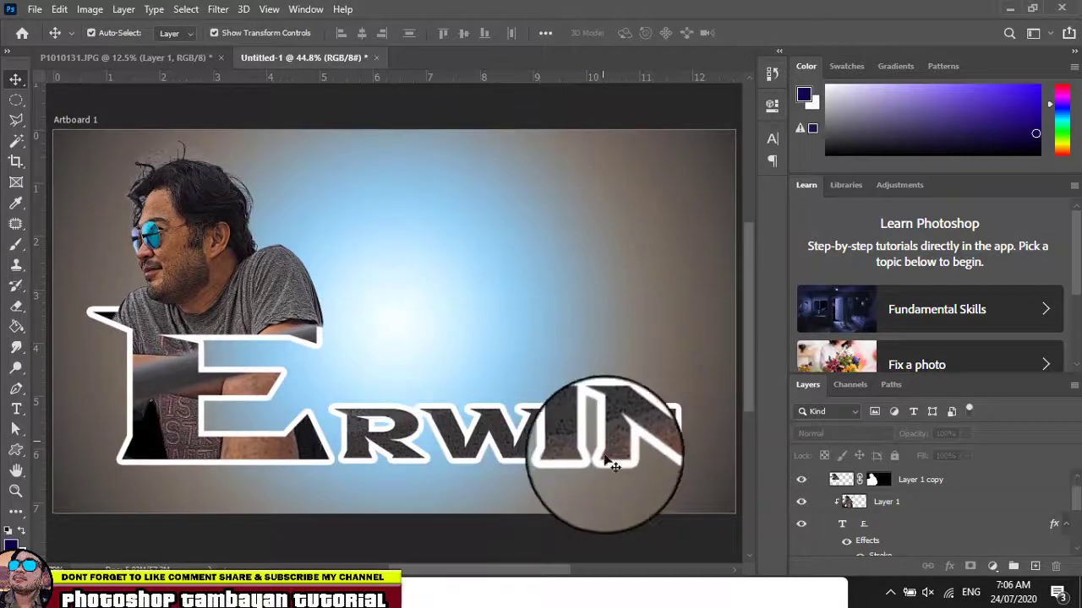
Hide the Gradient Fill 1 layer and add an empty layer at the very bottom of the layer stack
scroll(727, 418, down, 1)
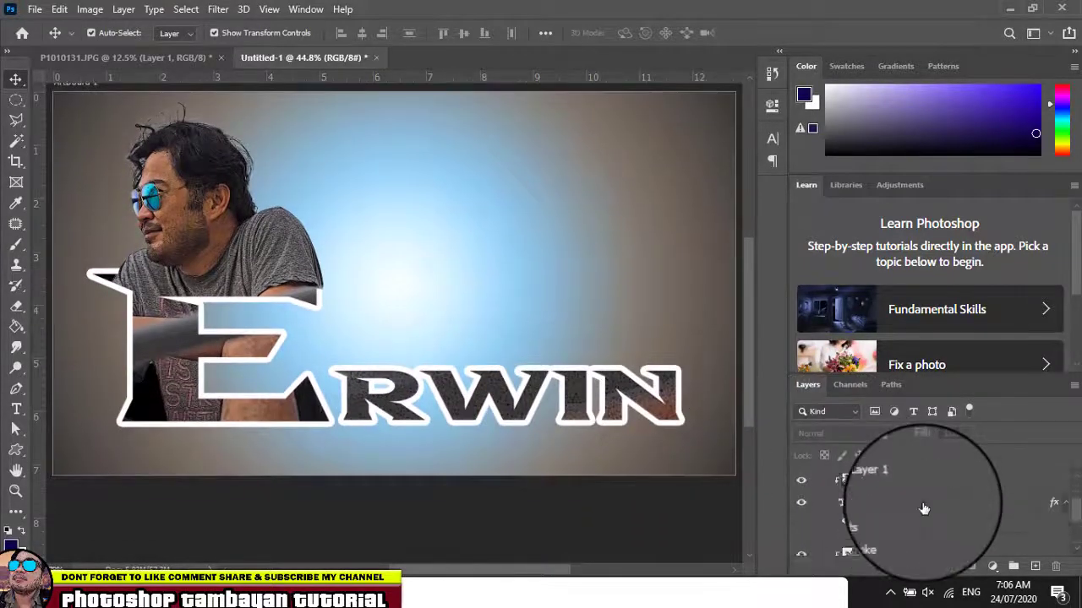
scroll(925, 509, down, 3)
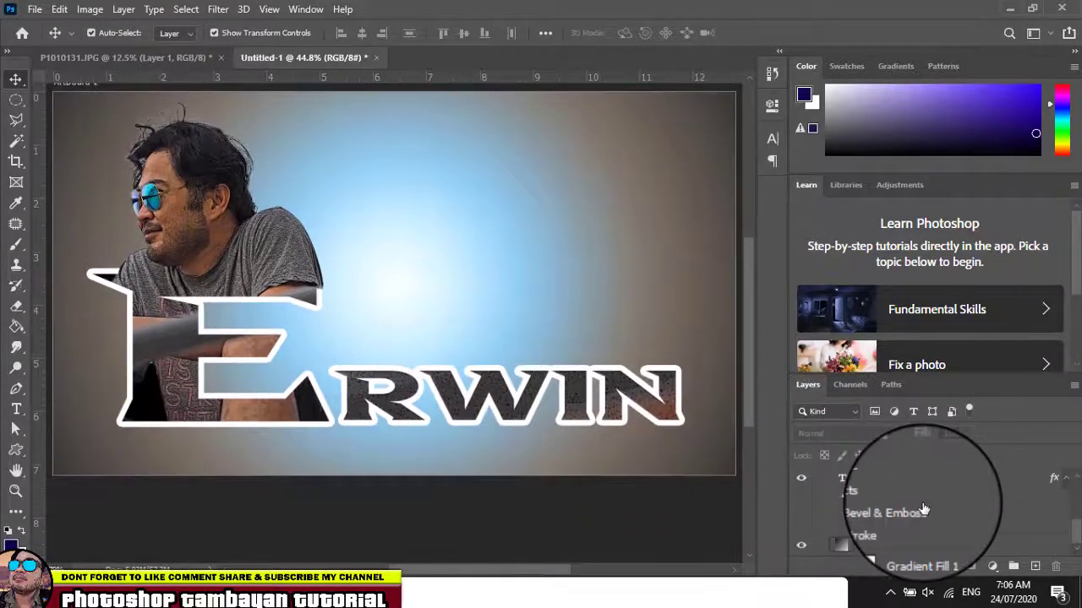
click(803, 549)
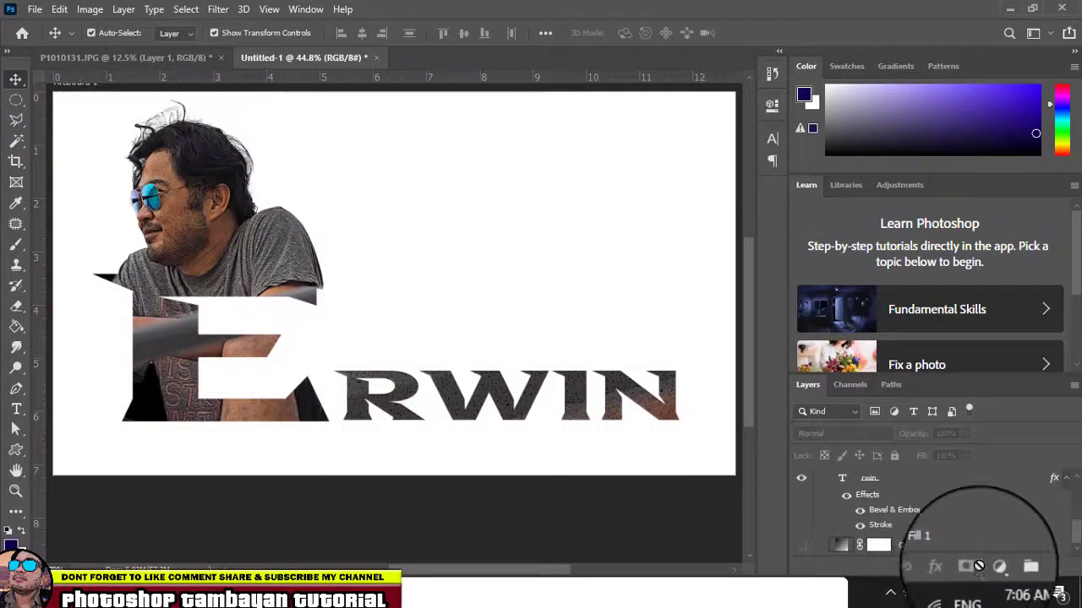
click(996, 575)
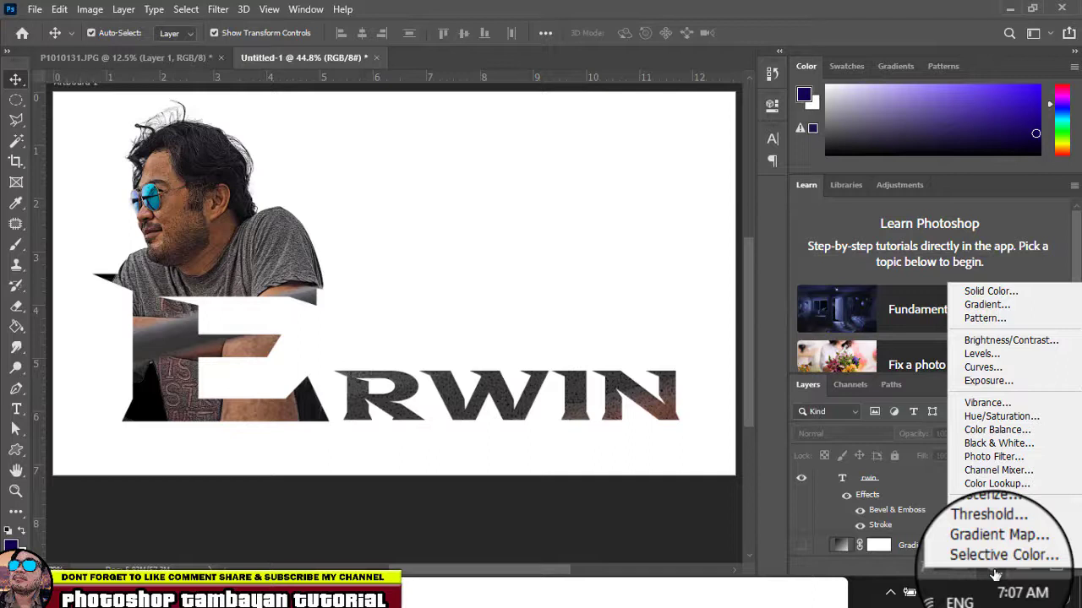
click(833, 553)
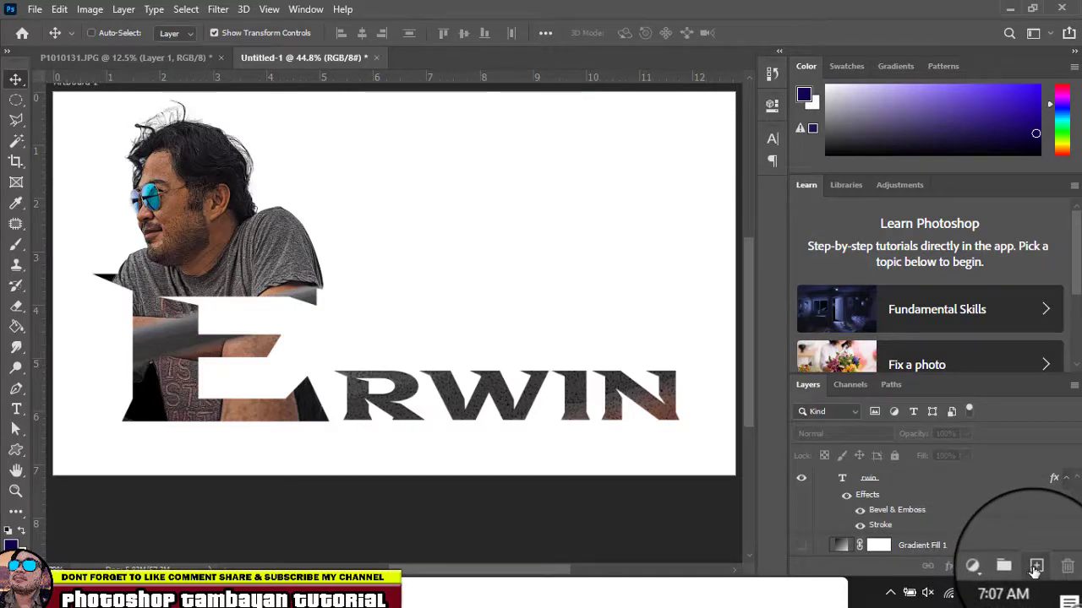
click(1036, 566)
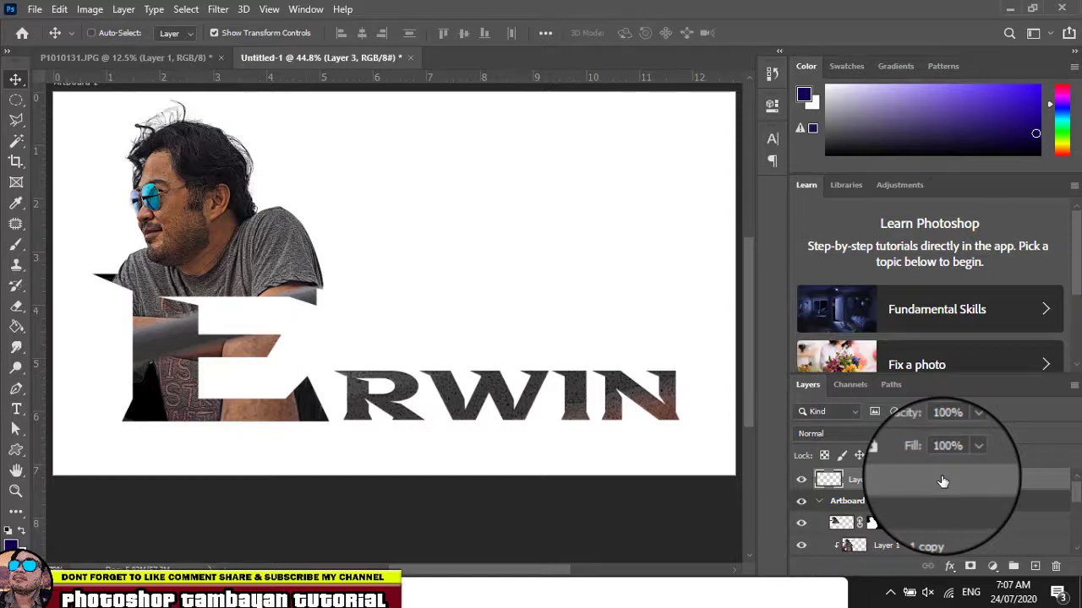
key(ctrl+shift+bracketleft)
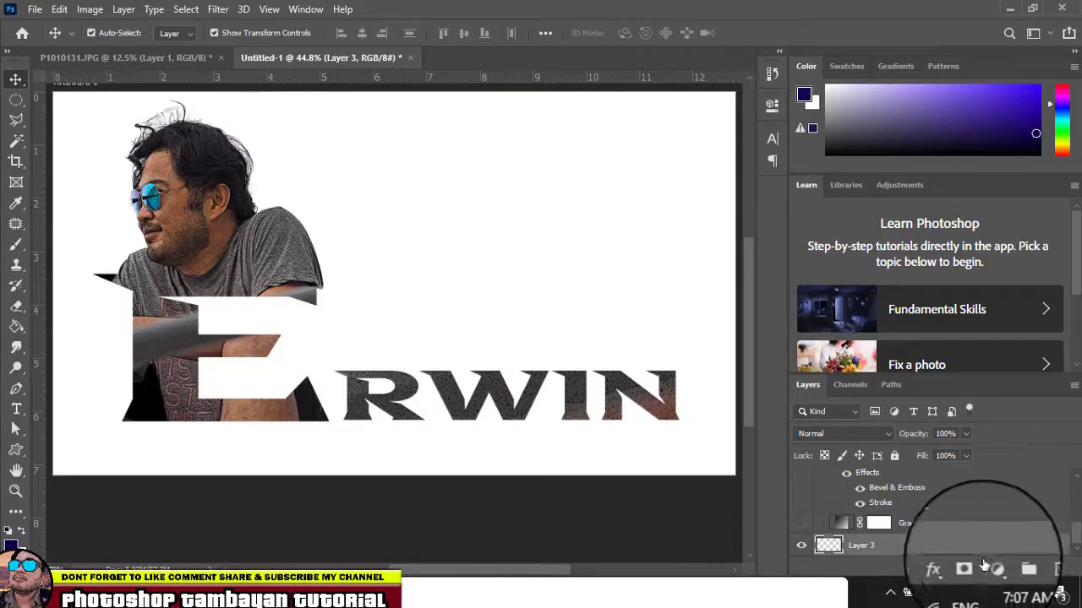
Give the empty Layer 3 a Pattern Overlay at 100% opacity using the black-and-white round flower pattern
click(950, 568)
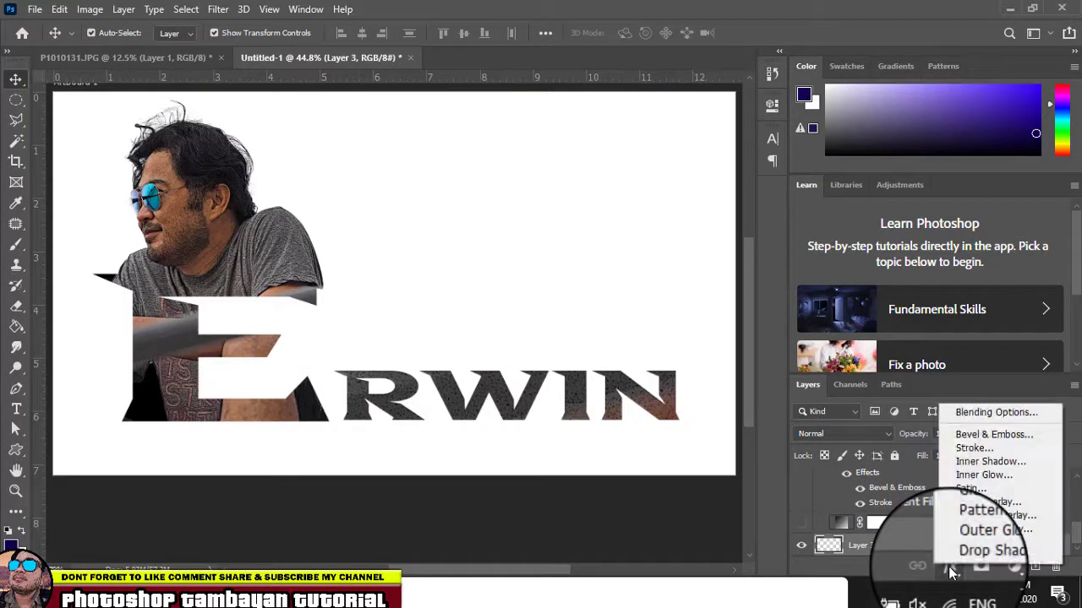
click(988, 527)
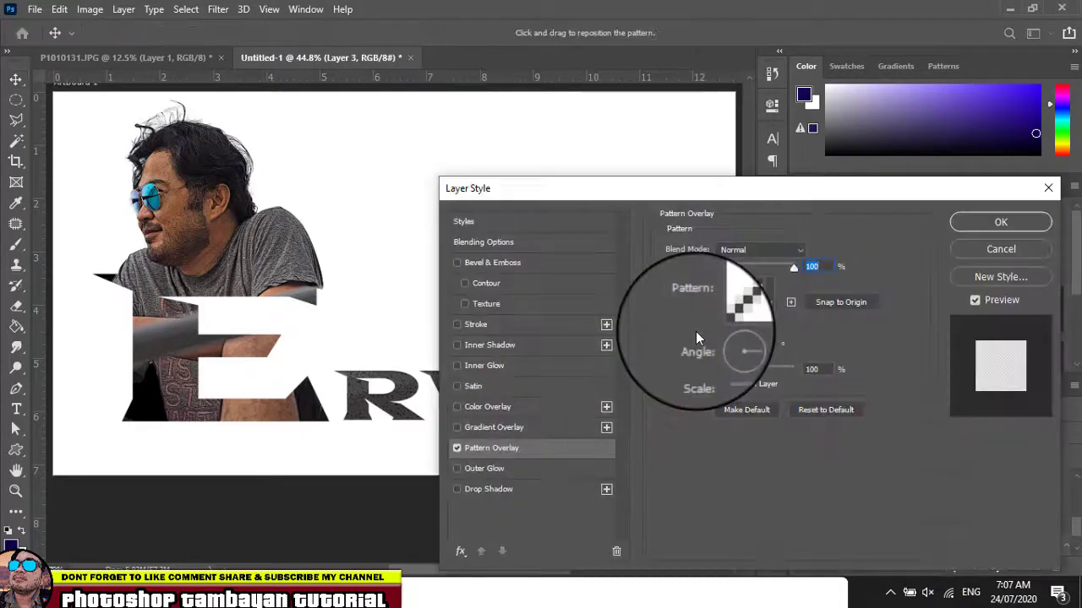
click(769, 312)
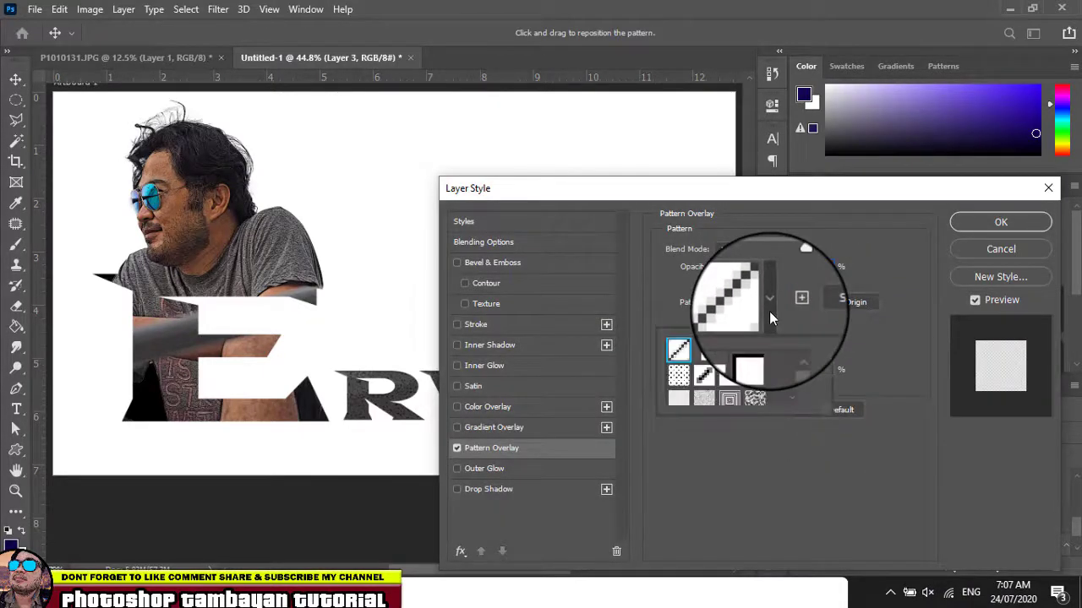
click(705, 375)
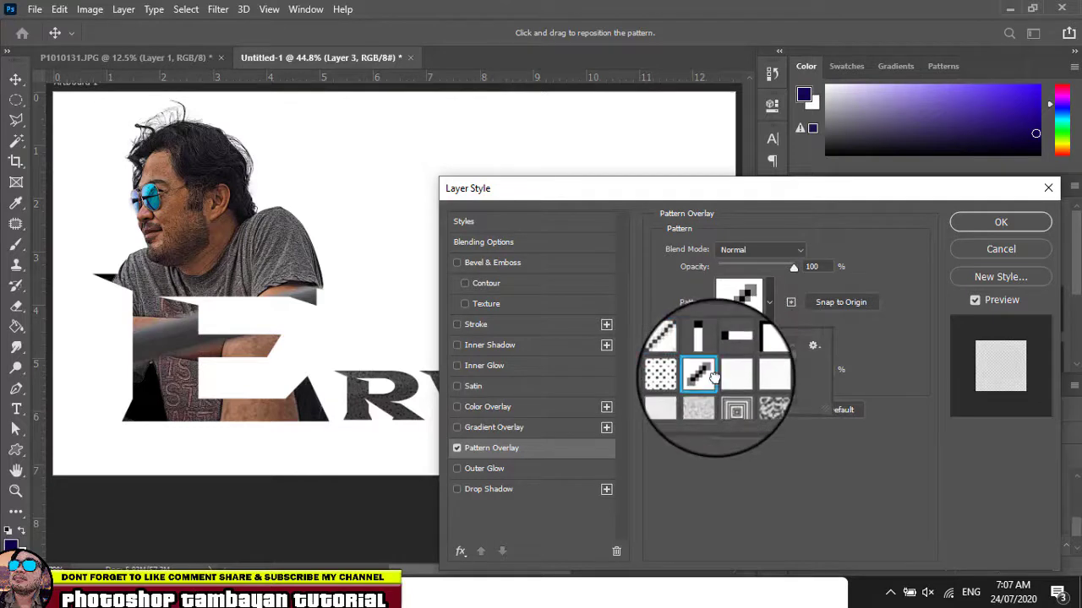
click(740, 366)
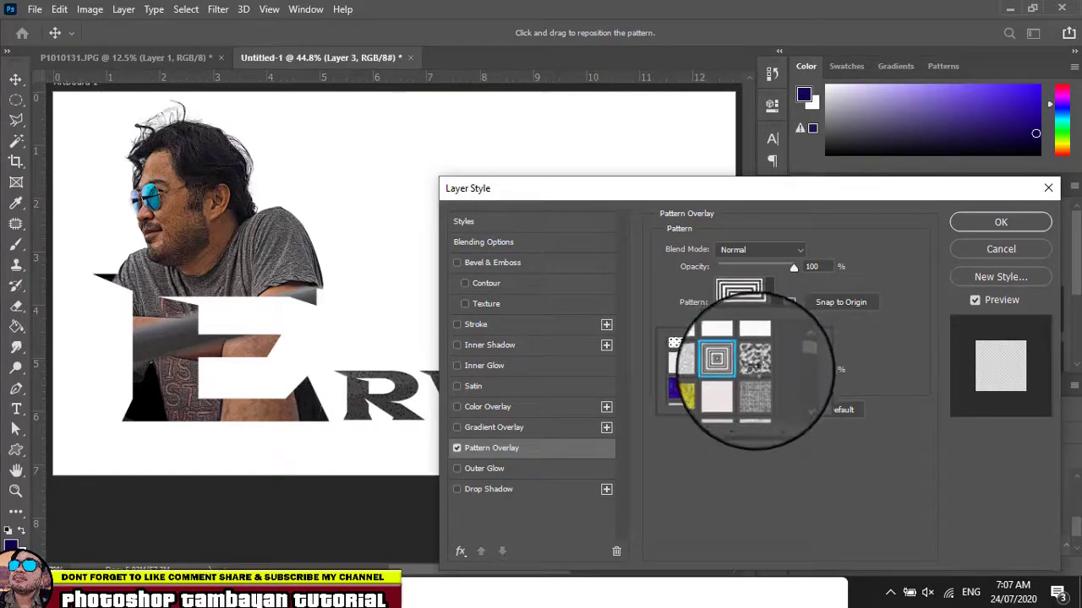
click(755, 359)
scroll(756, 376, down, 1)
scroll(756, 376, down, 1)
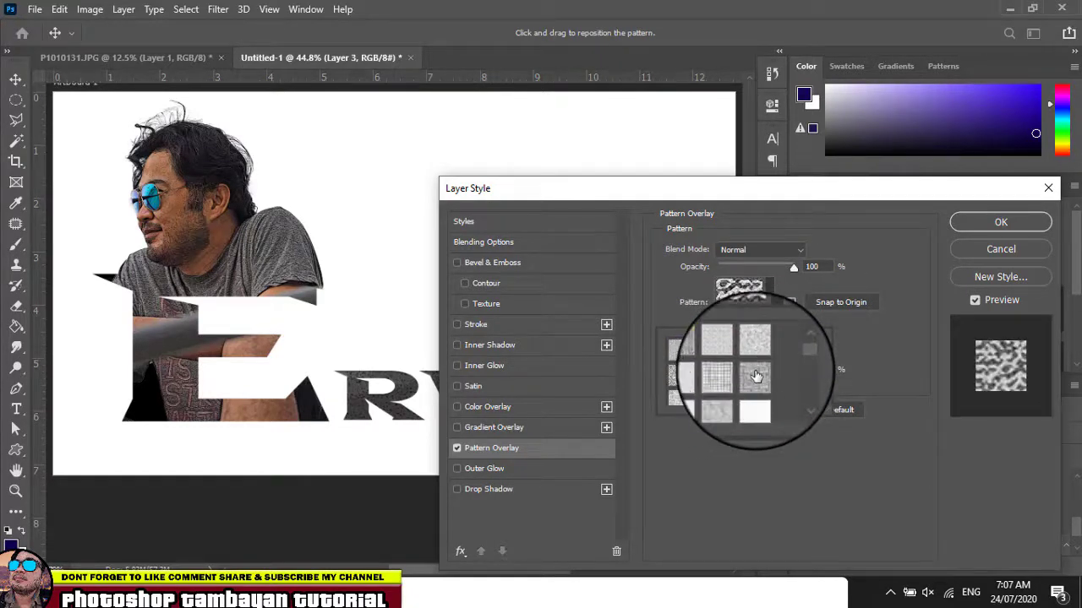
scroll(756, 376, down, 5)
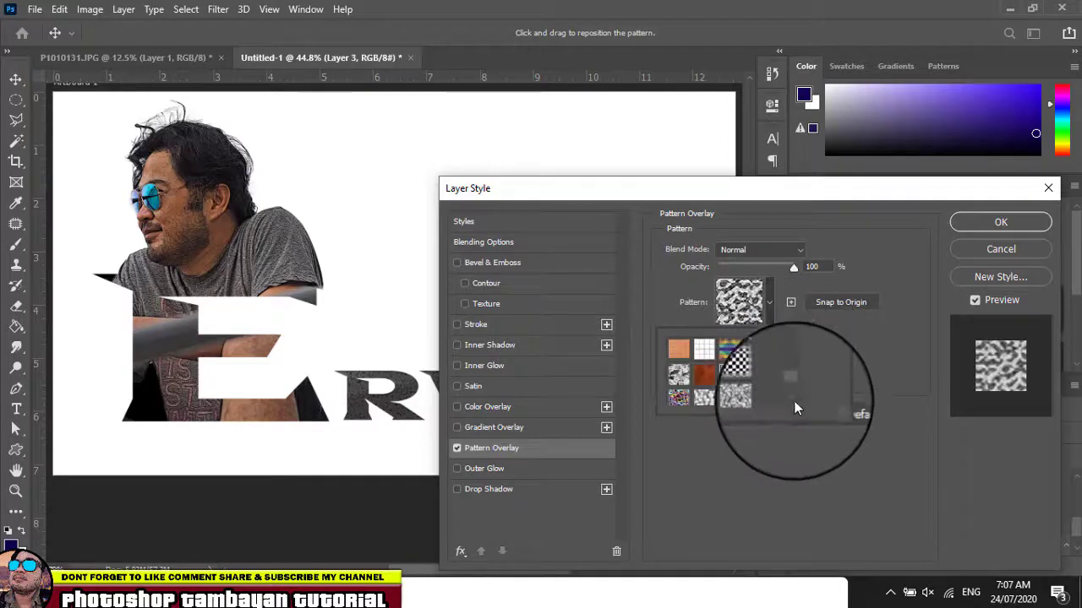
scroll(769, 389, down, 4)
click(729, 399)
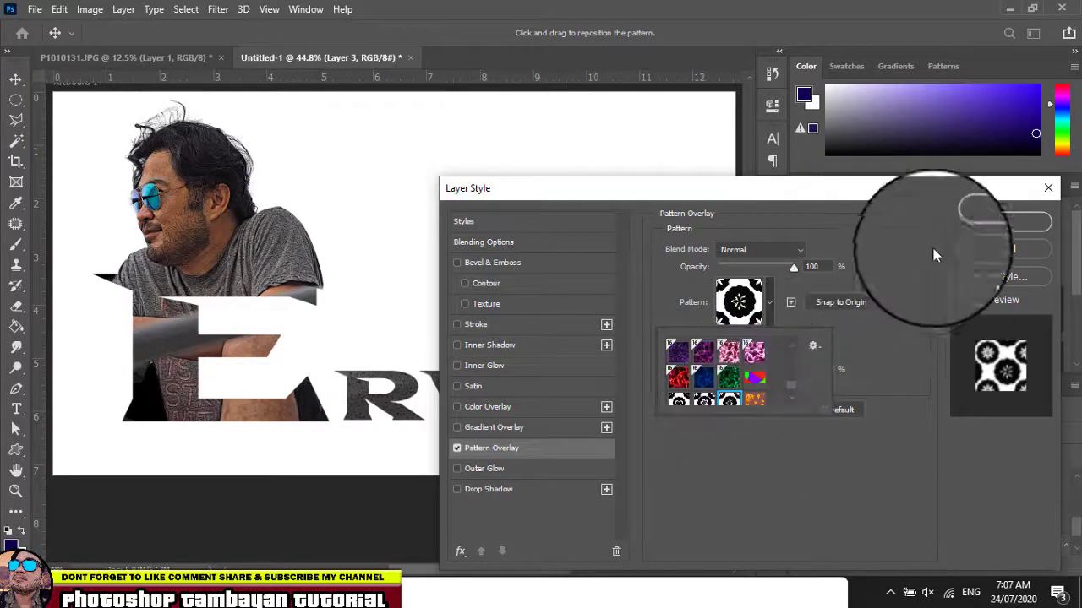
click(979, 218)
click(979, 218)
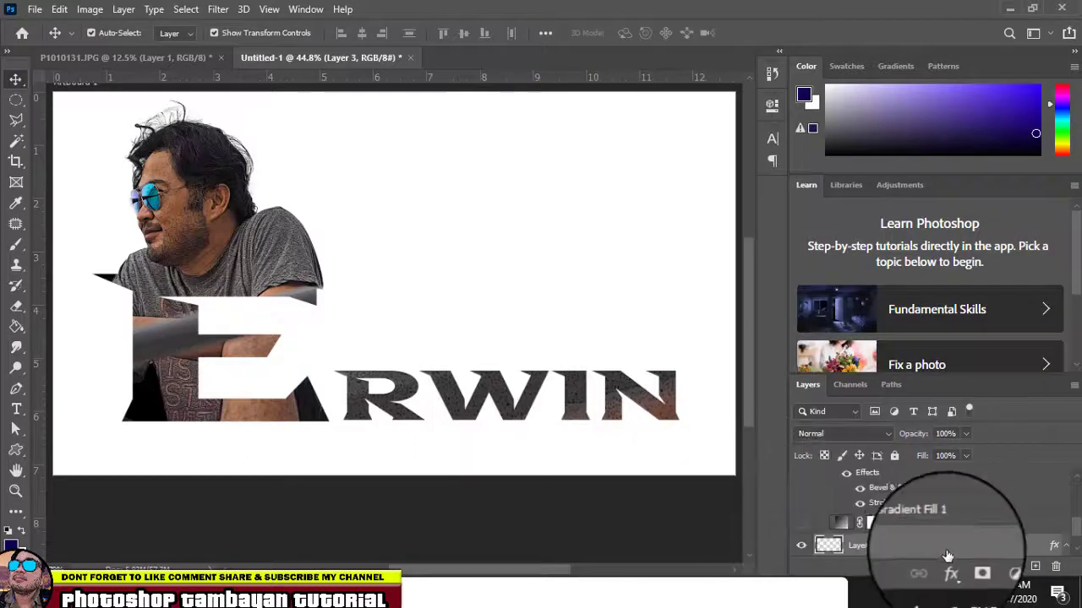
Move Layer 3 from the bottom of the stack to directly above the remaining letters' text layer
scroll(947, 556, down, 1)
scroll(947, 556, up, 3)
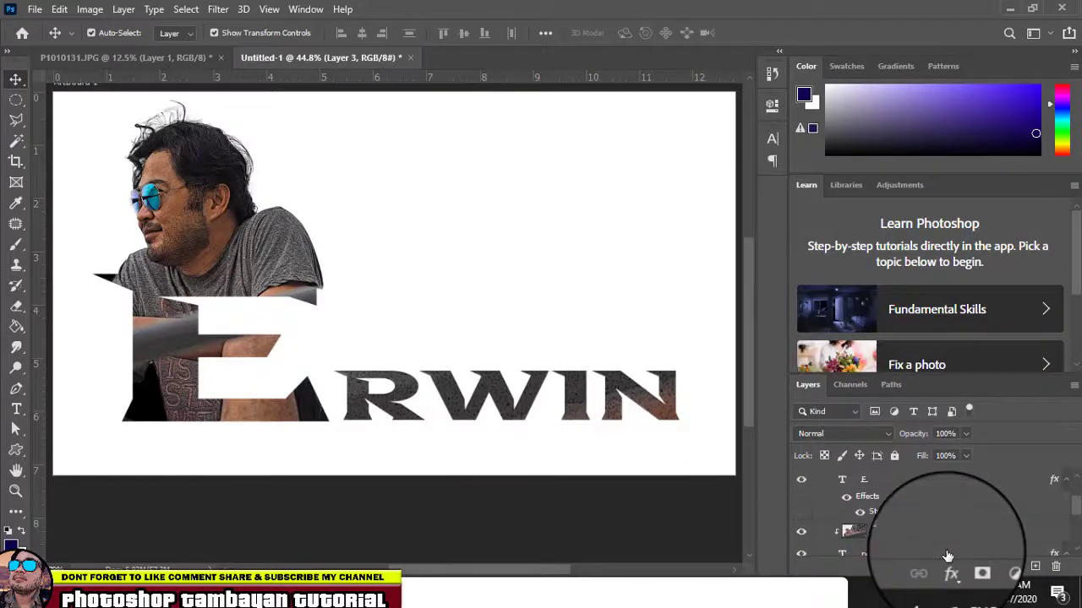
scroll(948, 556, down, 4)
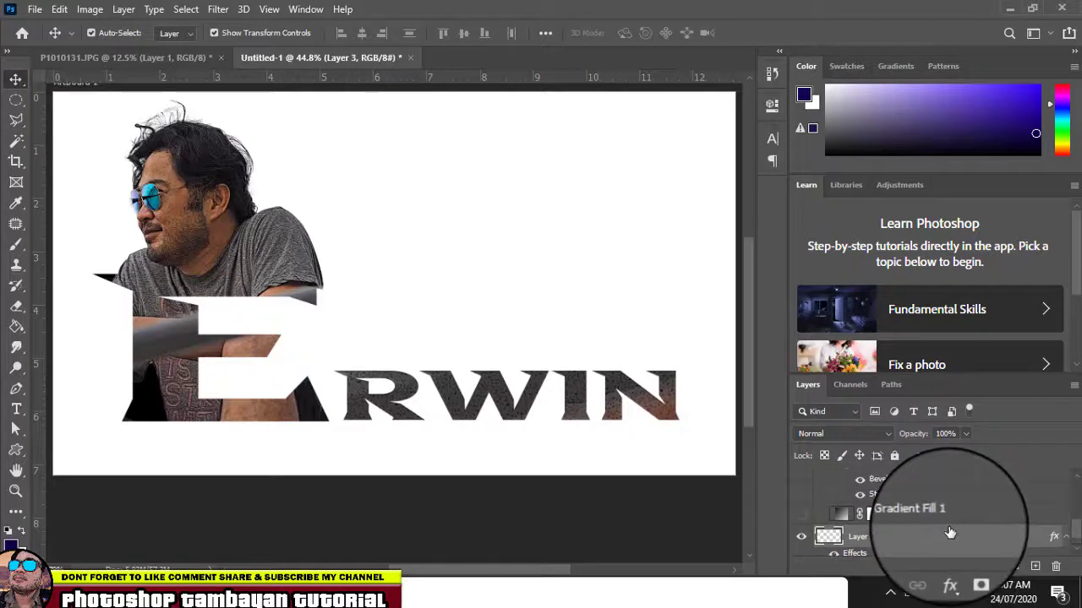
mouse_move(949, 541)
mouse_down()
mouse_move(941, 445)
mouse_move(949, 563)
mouse_move(954, 493)
mouse_move(937, 516)
mouse_up()
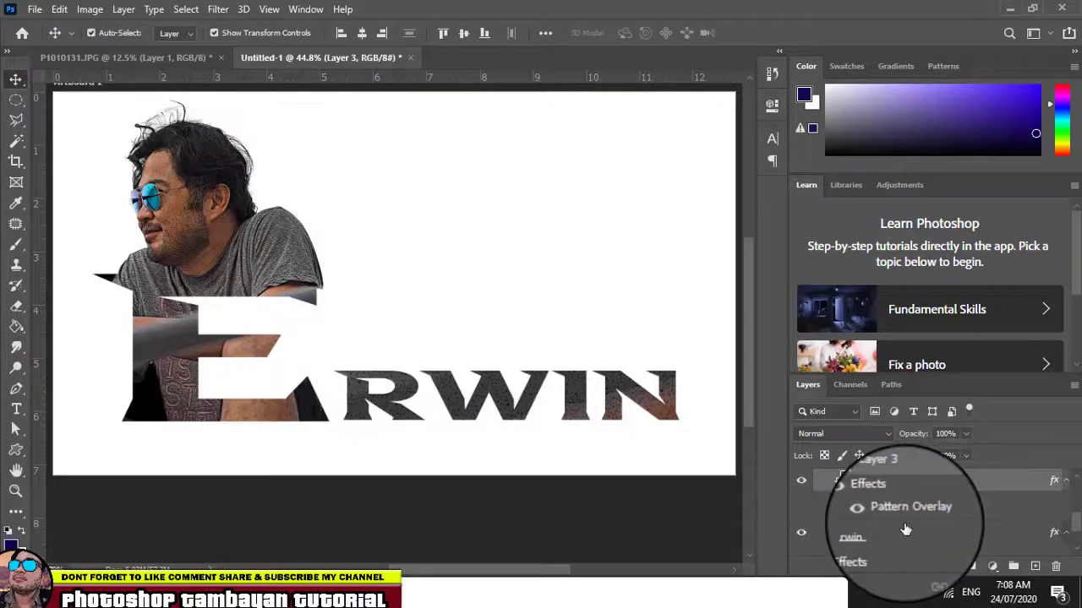
Show the Gradient Fill 1 layer and enable a Pattern Overlay with the black-and-white flower pattern on it, keeping opacity at 100%
scroll(904, 529, up, 2)
scroll(904, 529, down, 2)
scroll(904, 529, down, 2)
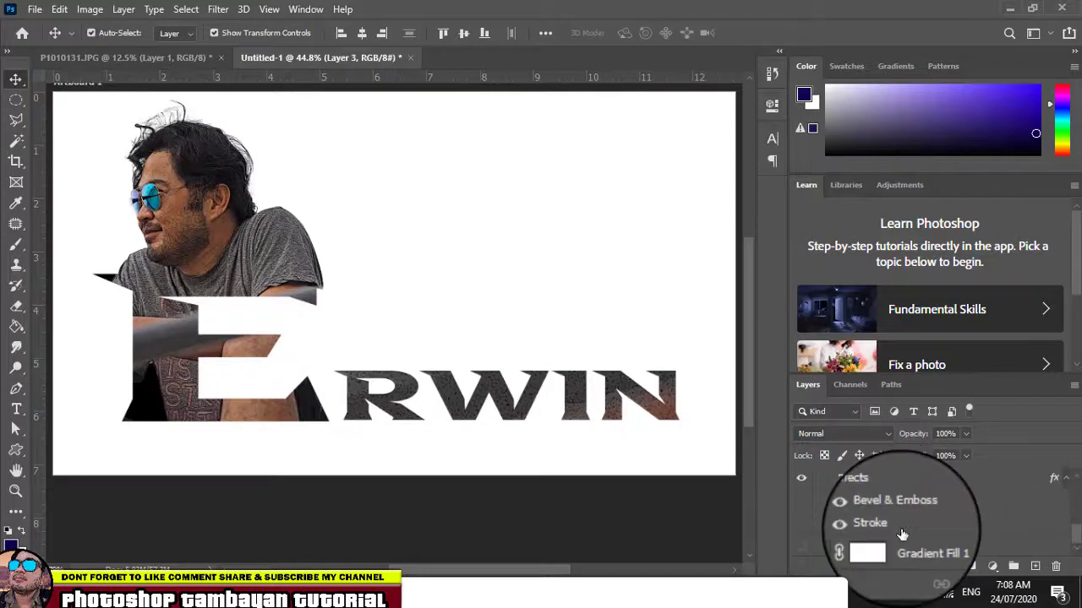
click(801, 548)
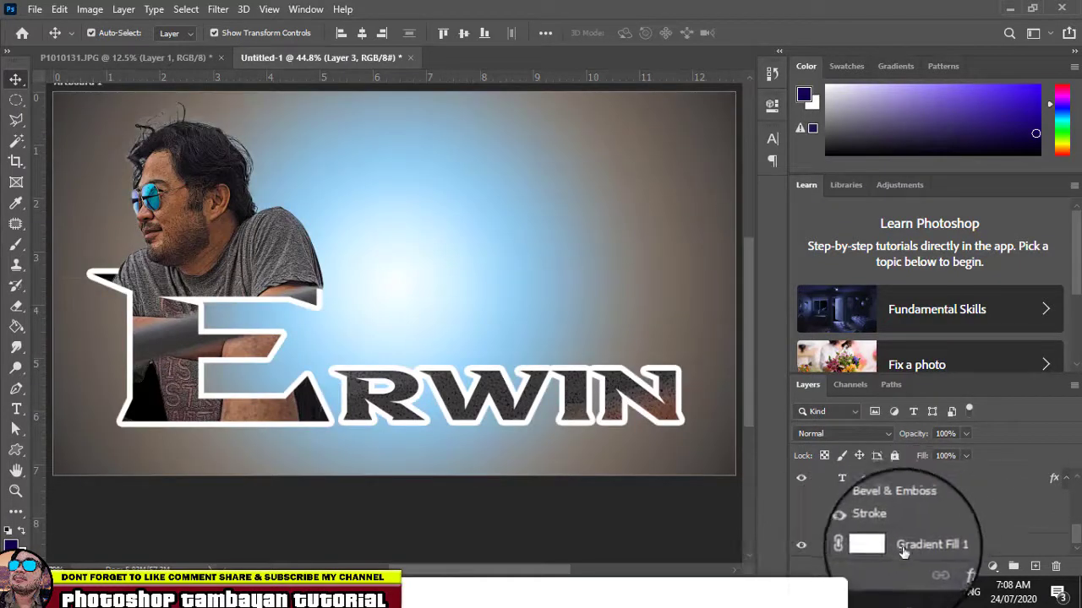
click(877, 548)
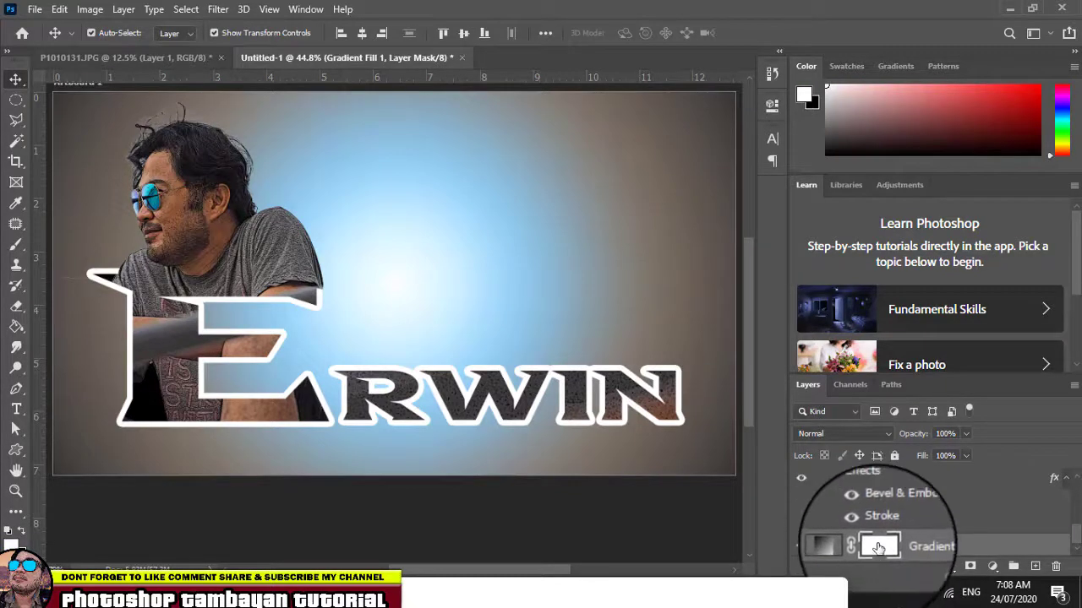
click(1011, 545)
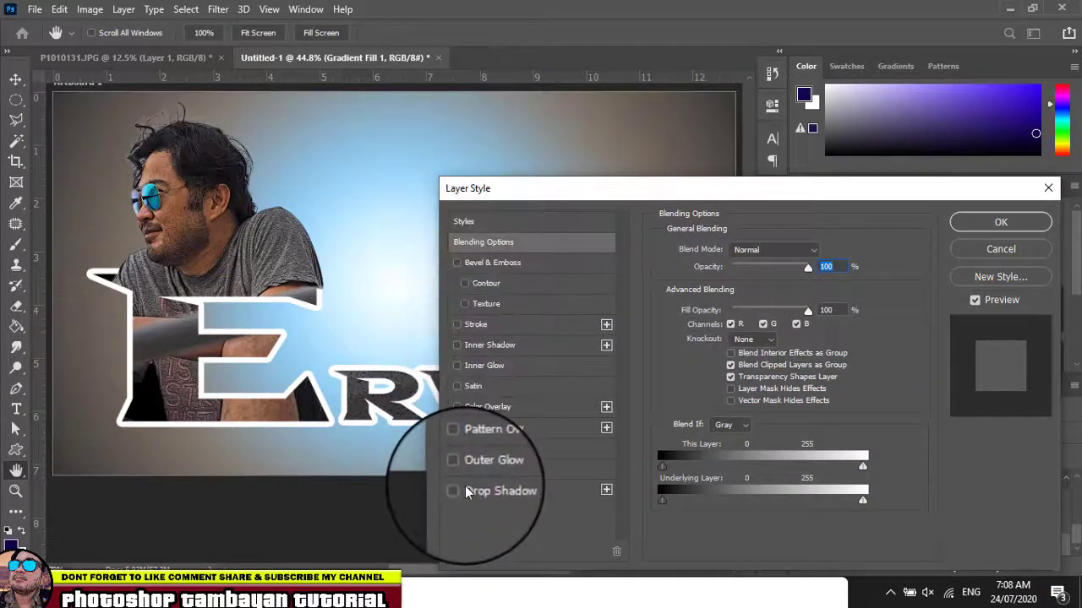
click(456, 450)
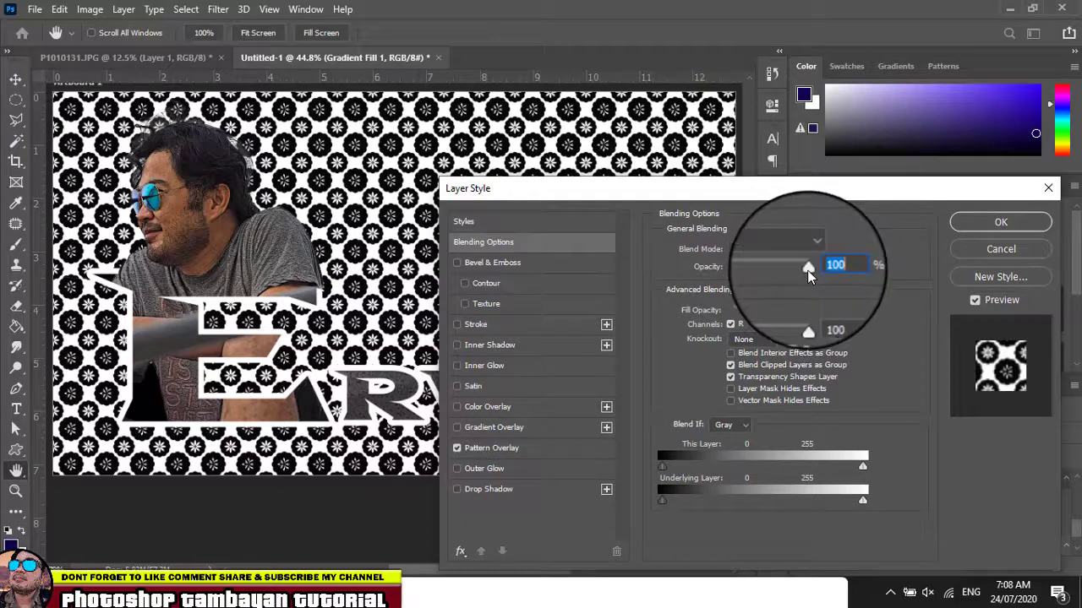
drag(809, 268, 917, 266)
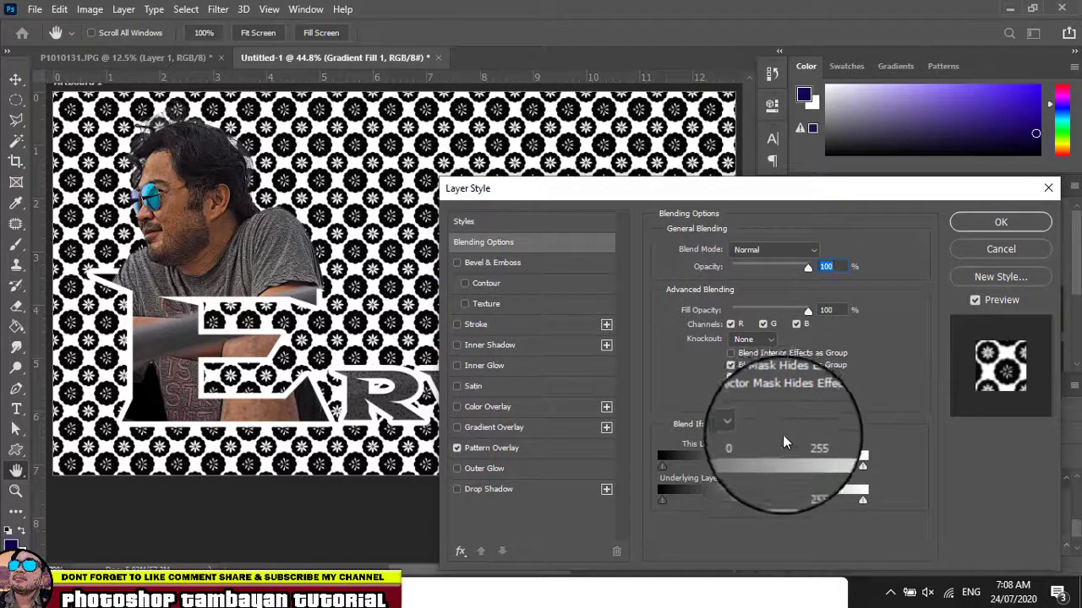
Set the Gradient Fill 1 layer's blend mode to Darken, leave Stroke off, and apply the layer style
click(785, 248)
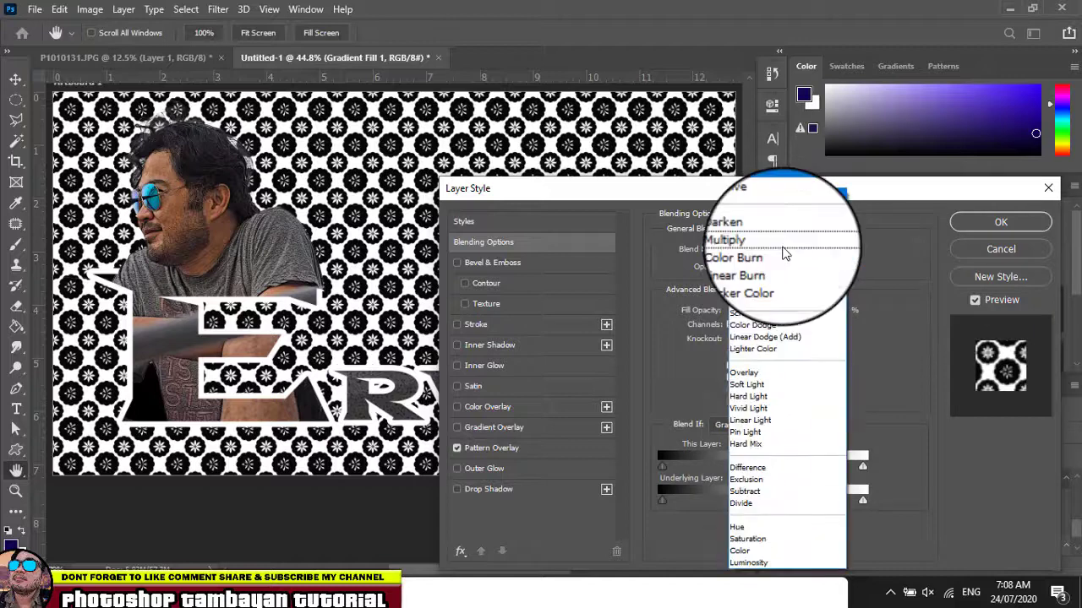
click(768, 233)
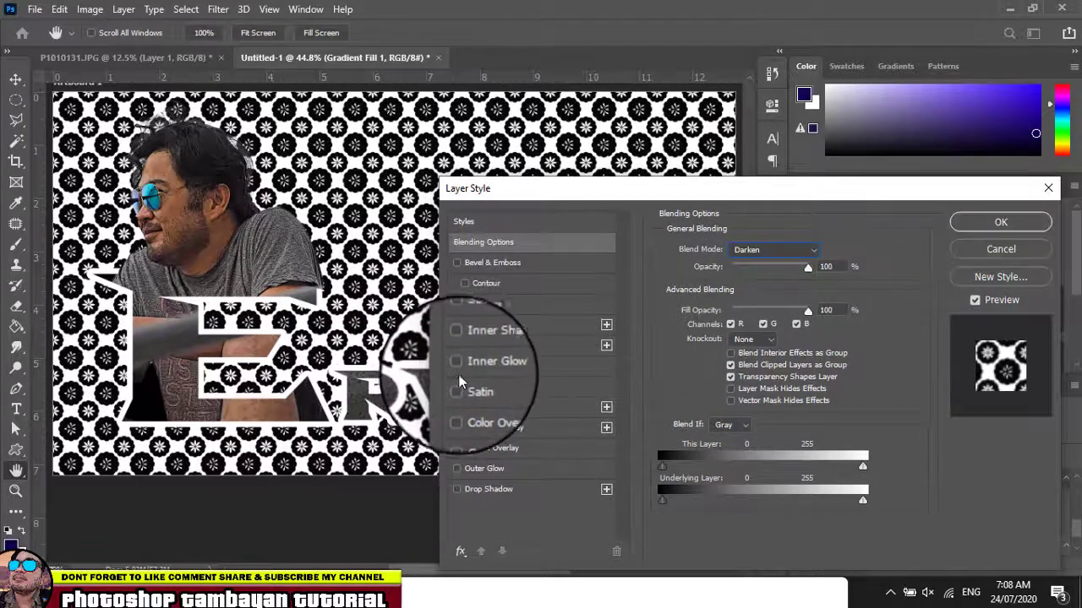
click(457, 326)
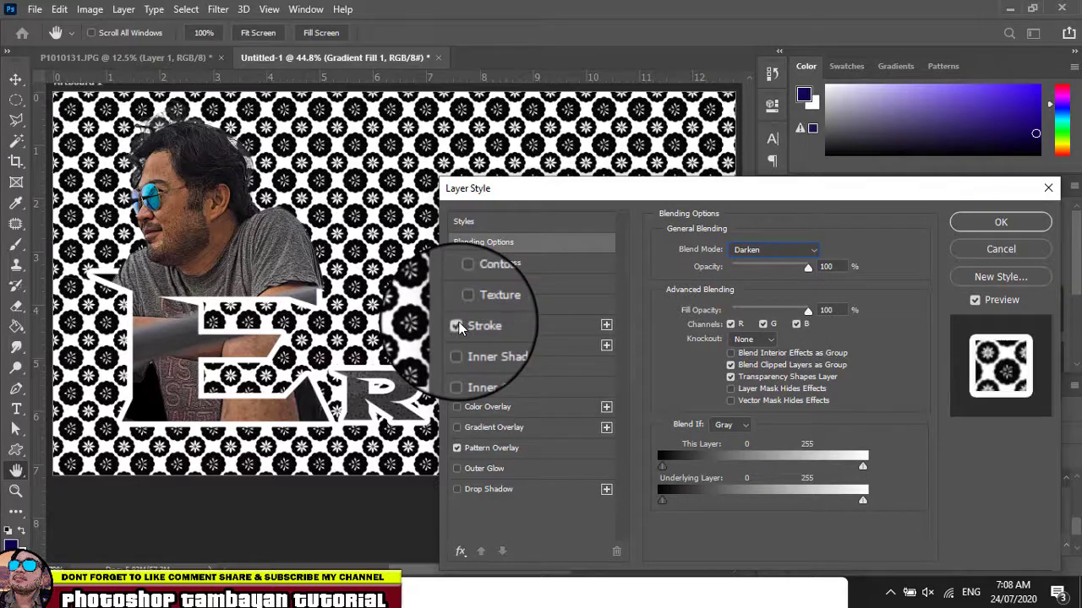
click(456, 327)
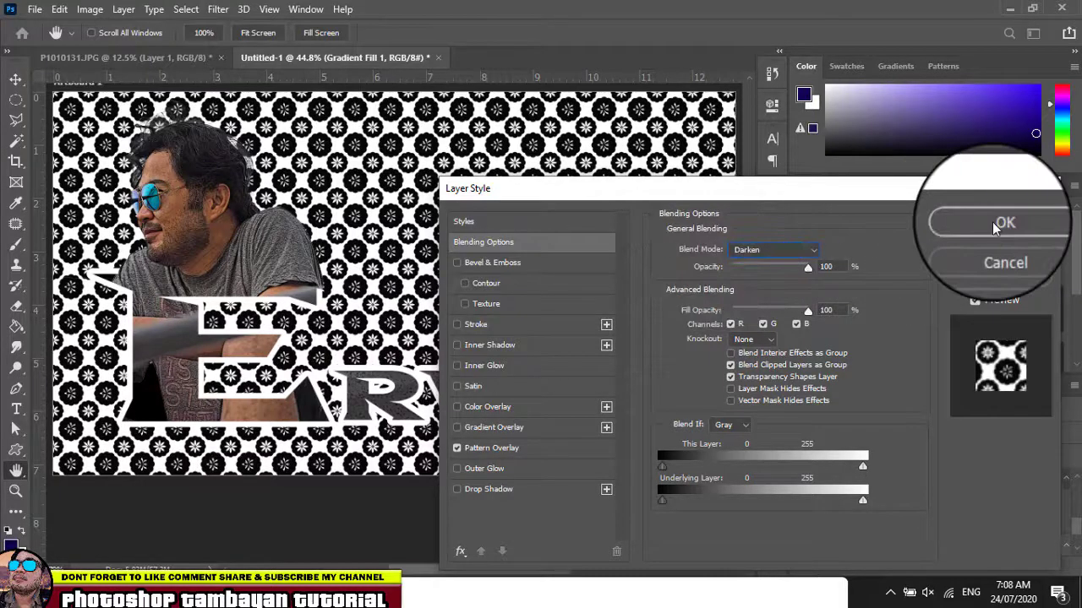
click(994, 226)
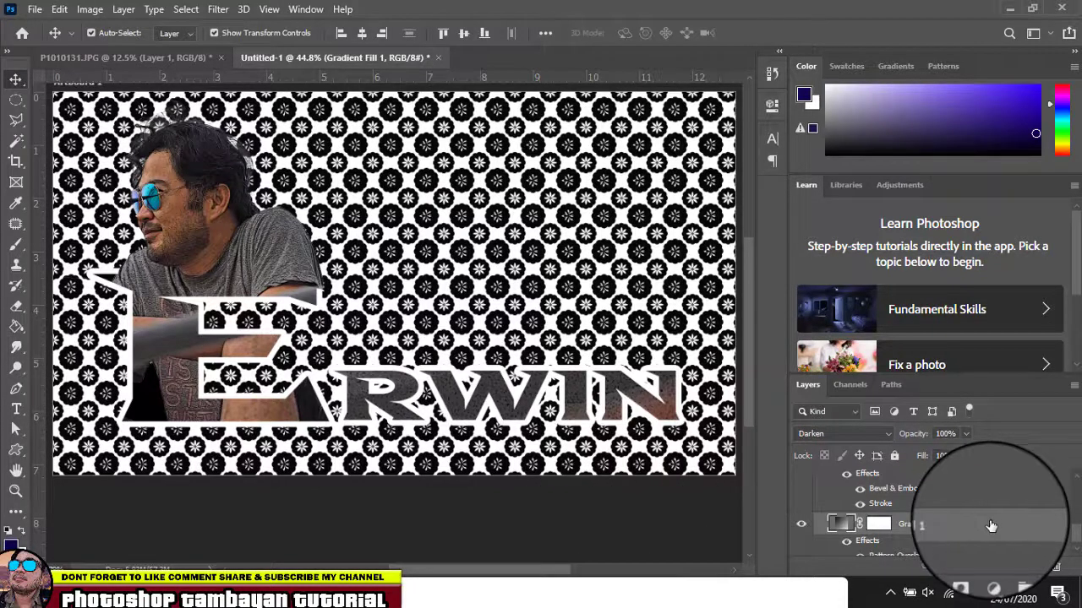
Add a Color Lookup adjustment layer directly above Layer 1 copy
click(629, 541)
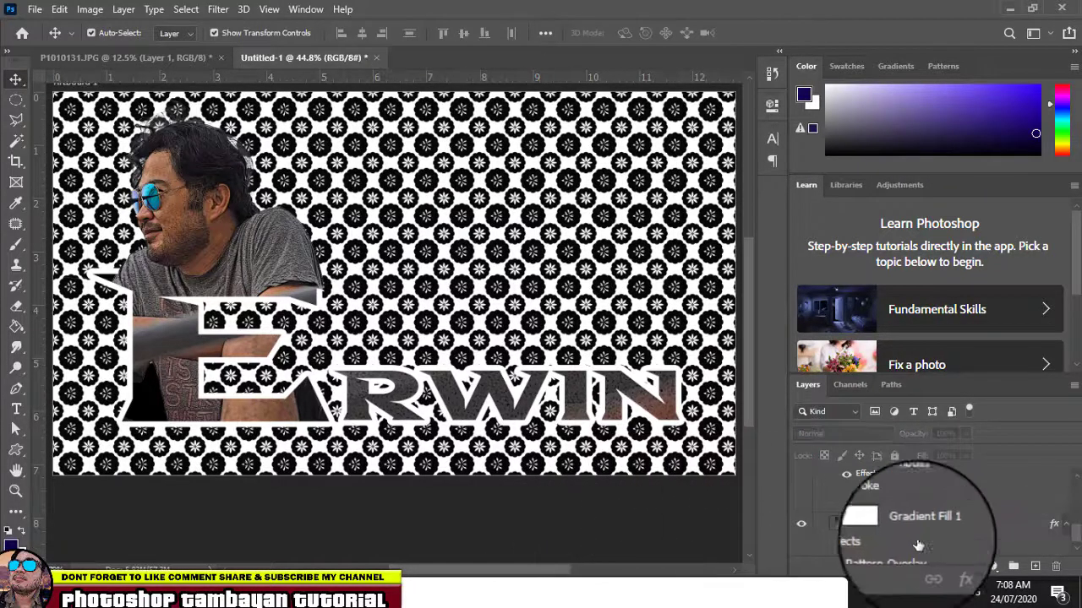
scroll(987, 502, up, 5)
click(988, 502)
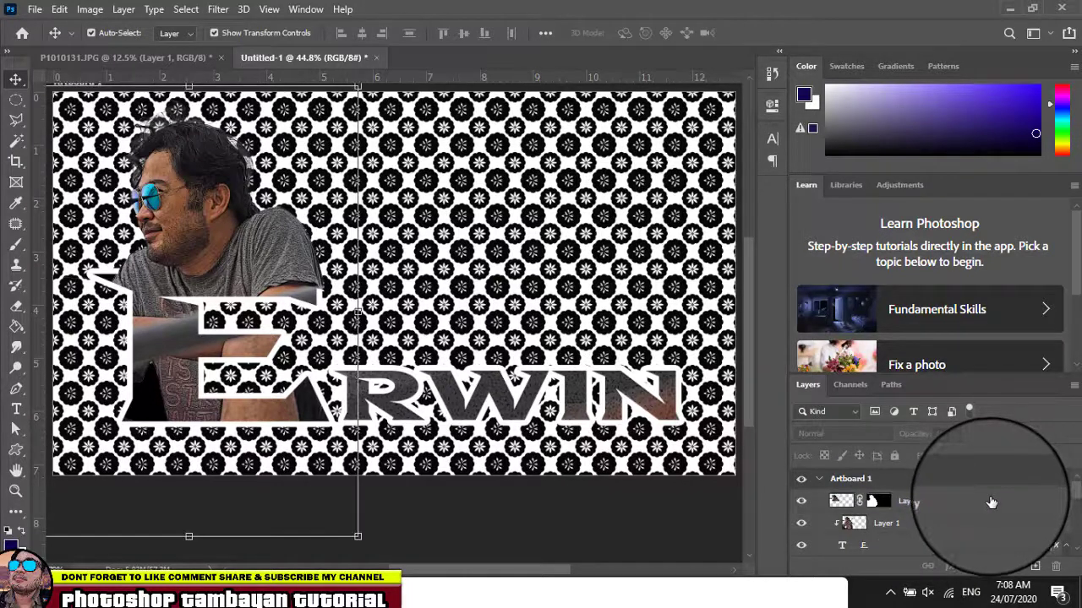
click(993, 567)
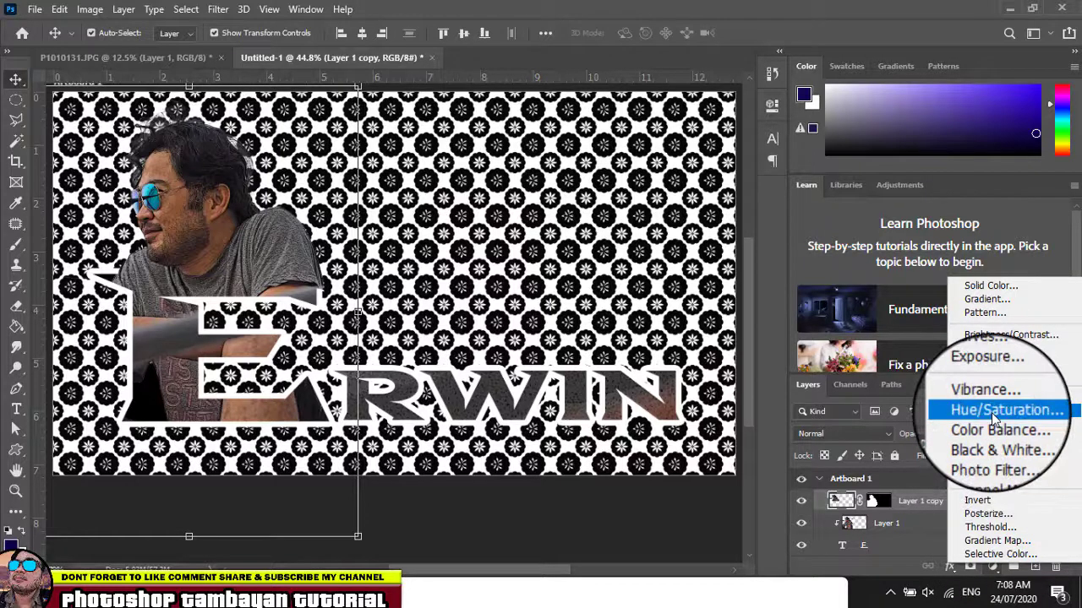
click(994, 480)
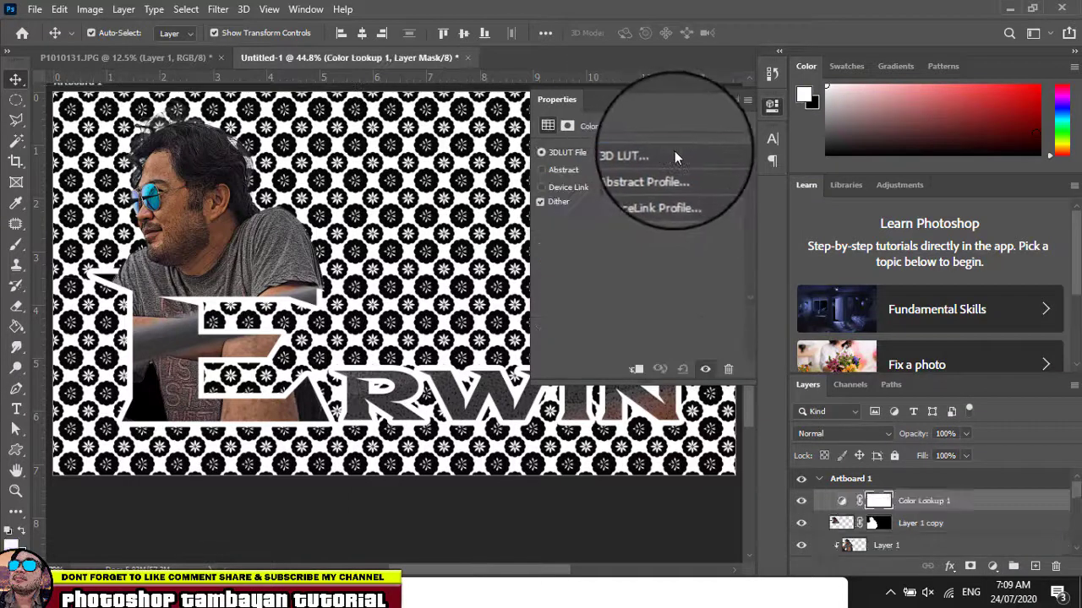
Try several 3DLUT looks starting from Crisp_Warm.look, settle on filmstock_50.3dl for the Color Lookup layer, and collapse its properties
click(675, 151)
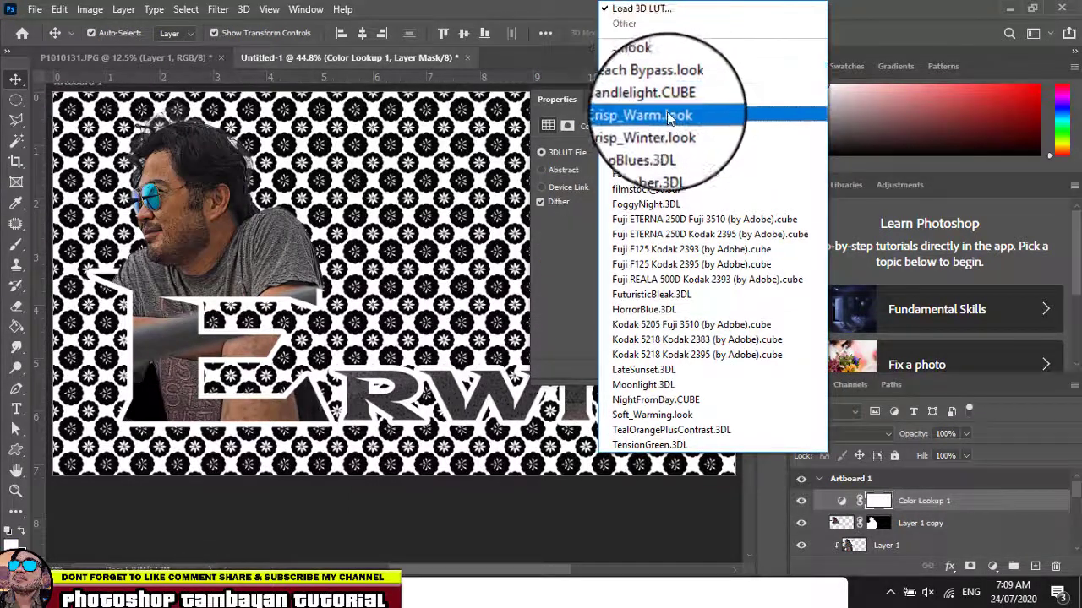
click(669, 117)
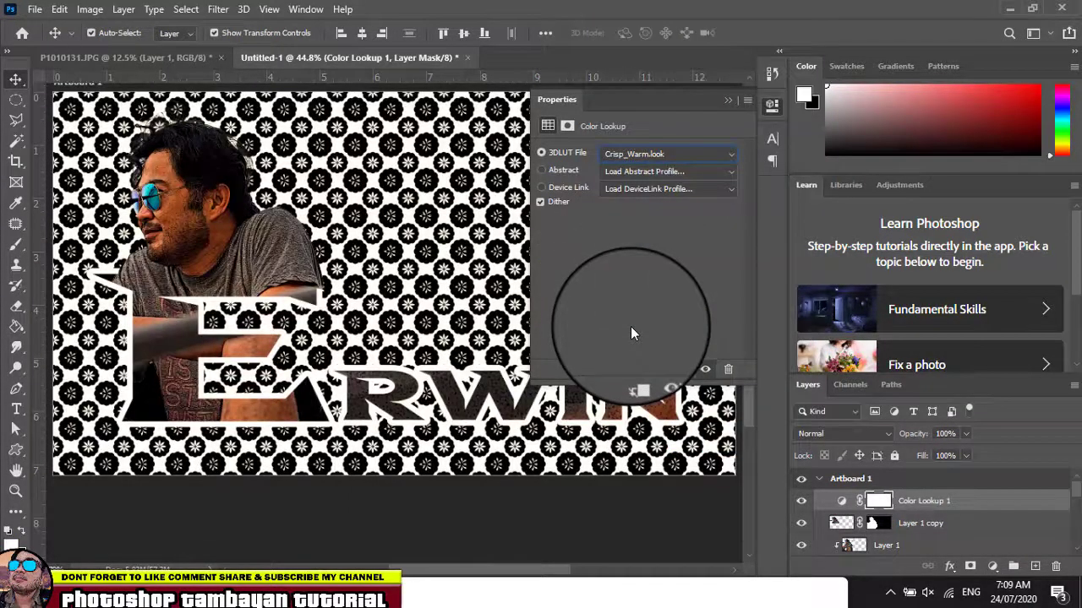
key(Down)
key(Down)
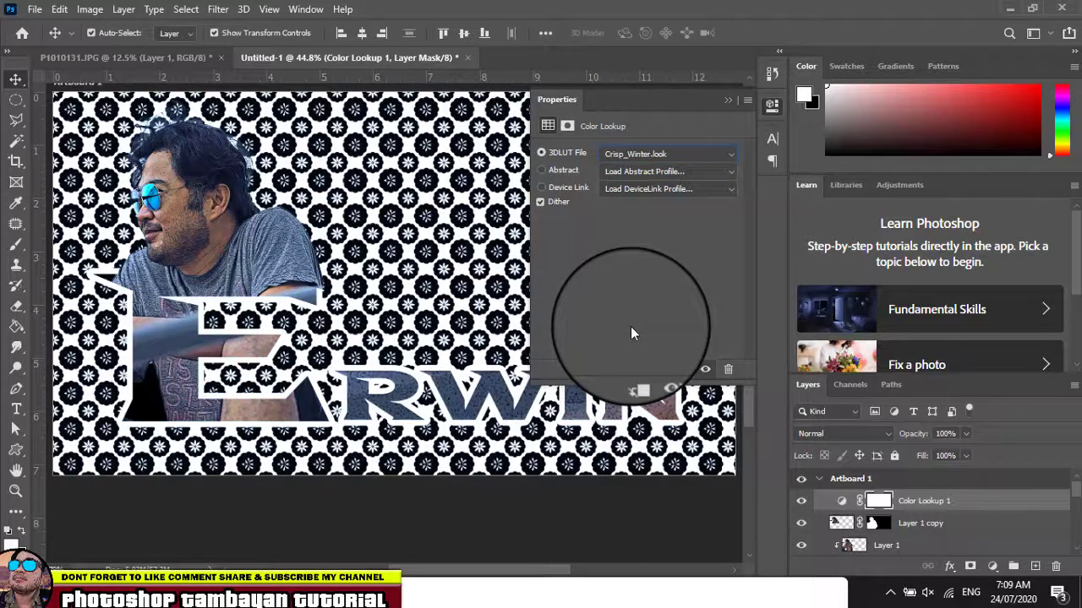
key(Down)
key(Down)
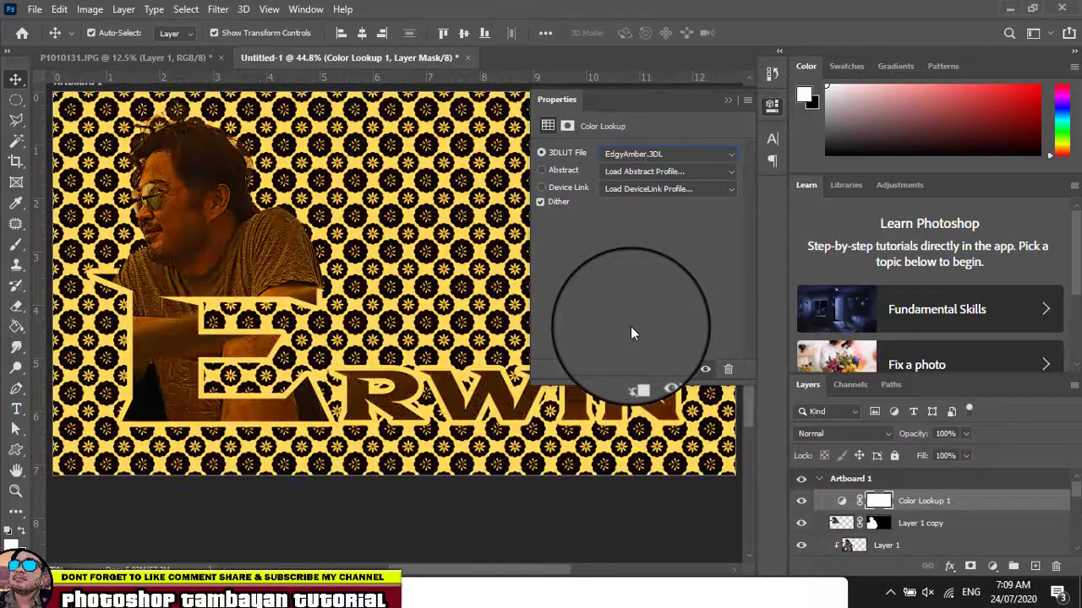
key(Down)
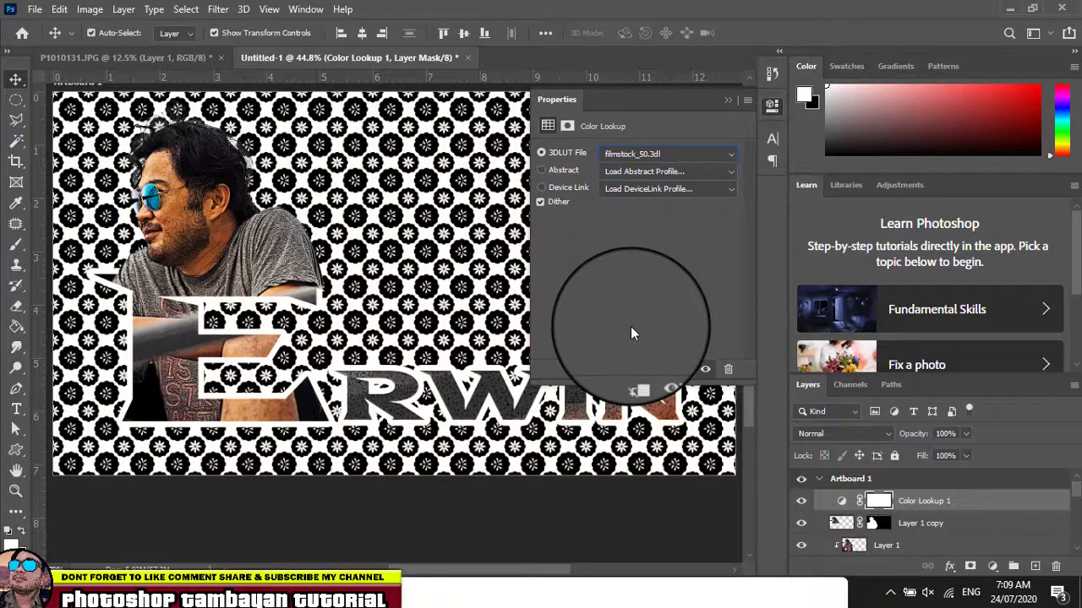
click(728, 99)
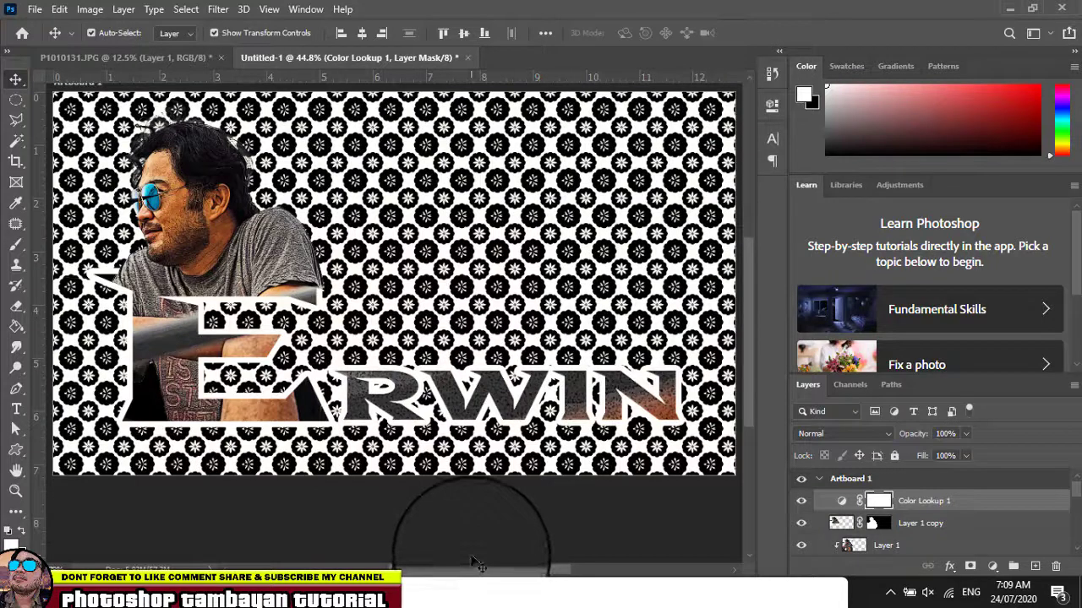
Deselect the layer and hide the Pattern Overlay effect on the Gradient Fill 1 layer
click(544, 525)
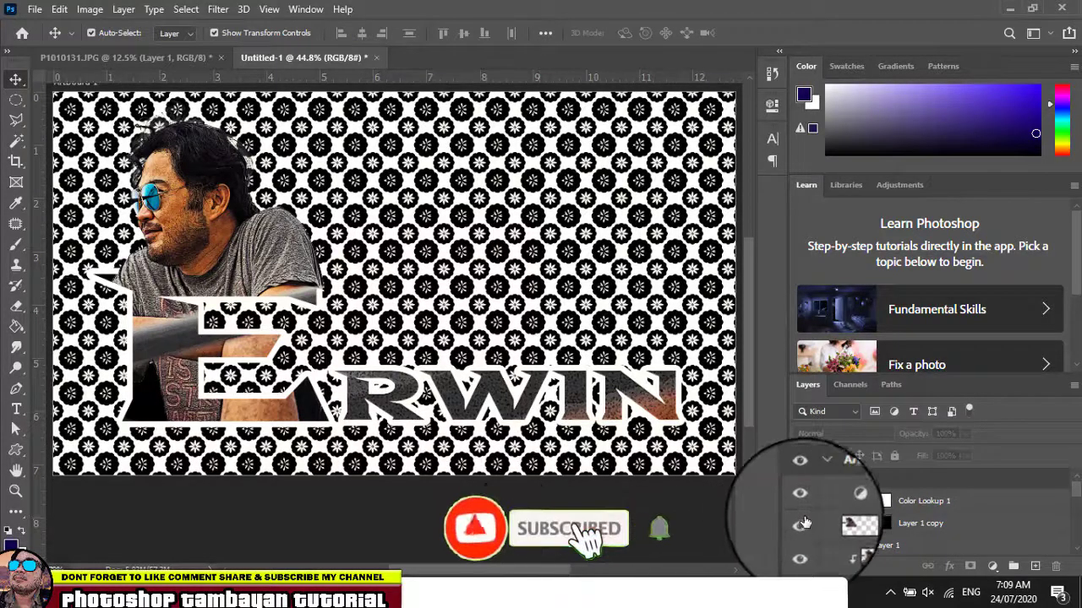
scroll(855, 533, down, 2)
scroll(856, 542, down, 4)
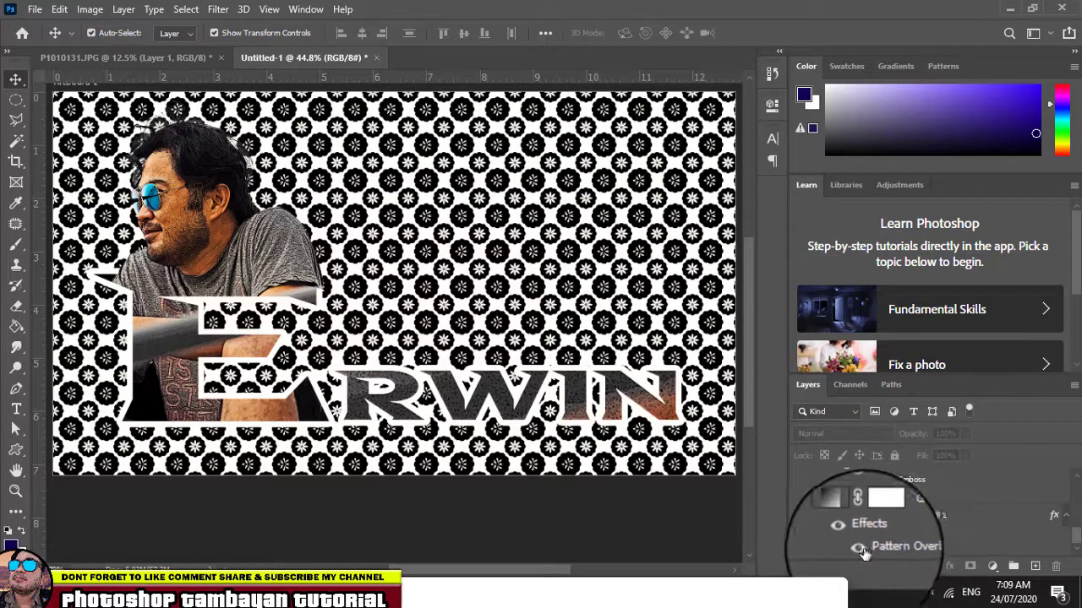
click(859, 549)
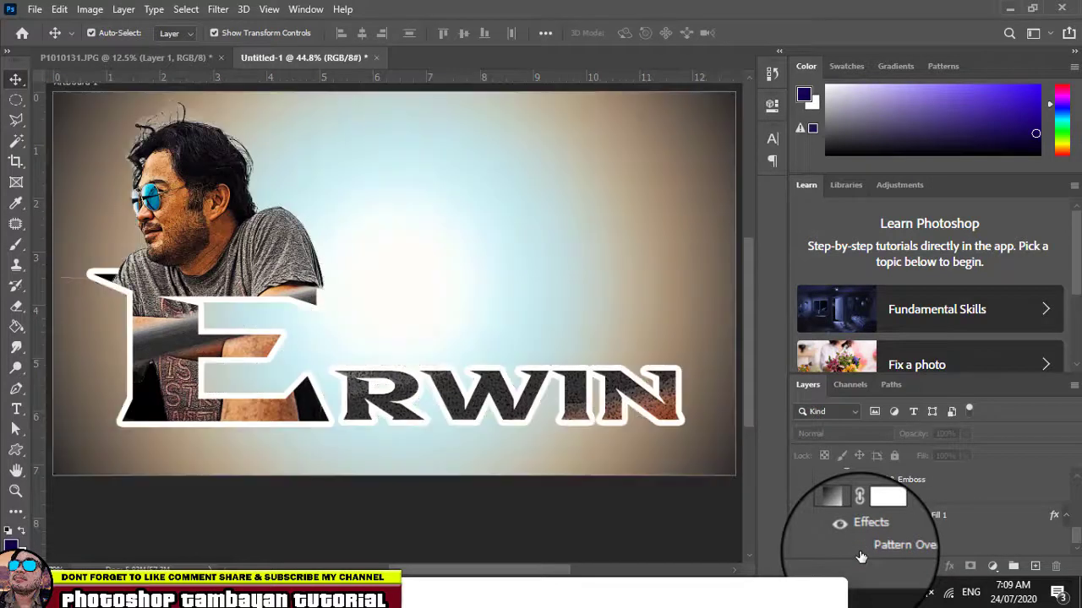